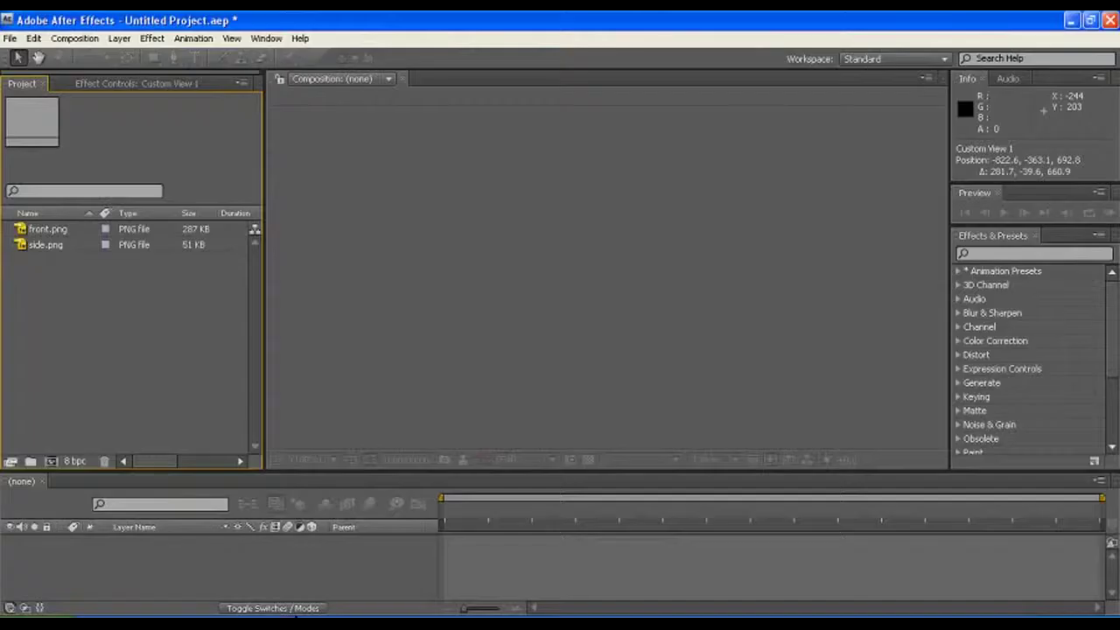
# - Inspect the details of the front.png and side.png images in the Project panel
pyautogui.click(35, 231)
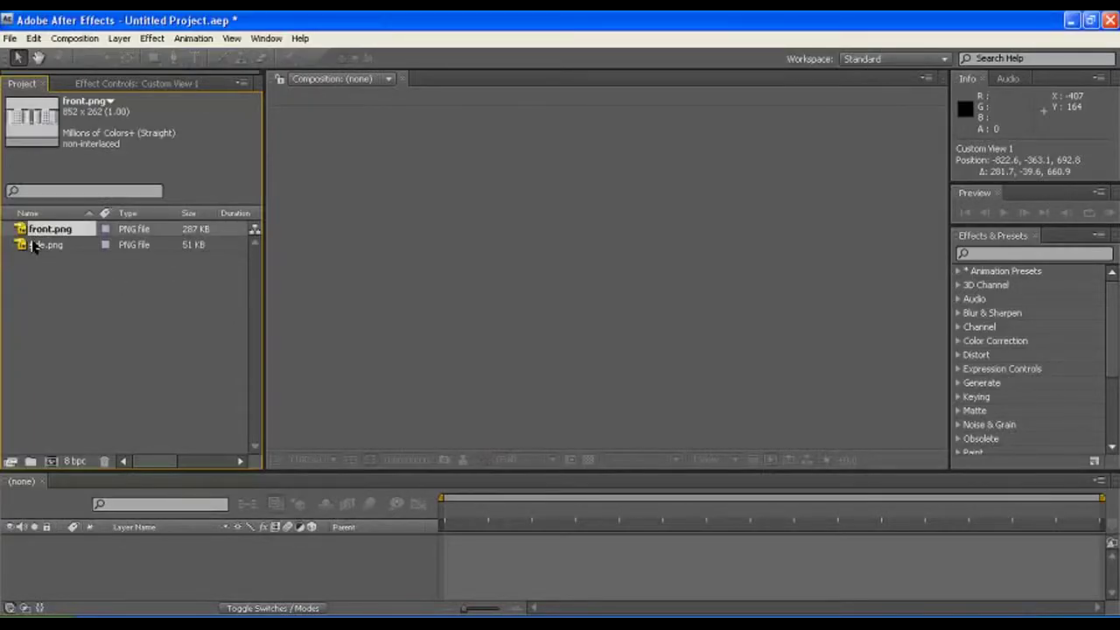
pyautogui.click(35, 245)
pyautogui.click(36, 230)
# - Create Comp 1 at 720×480 with the NTSC DV preset, 30 seconds long
pyautogui.click(50, 461)
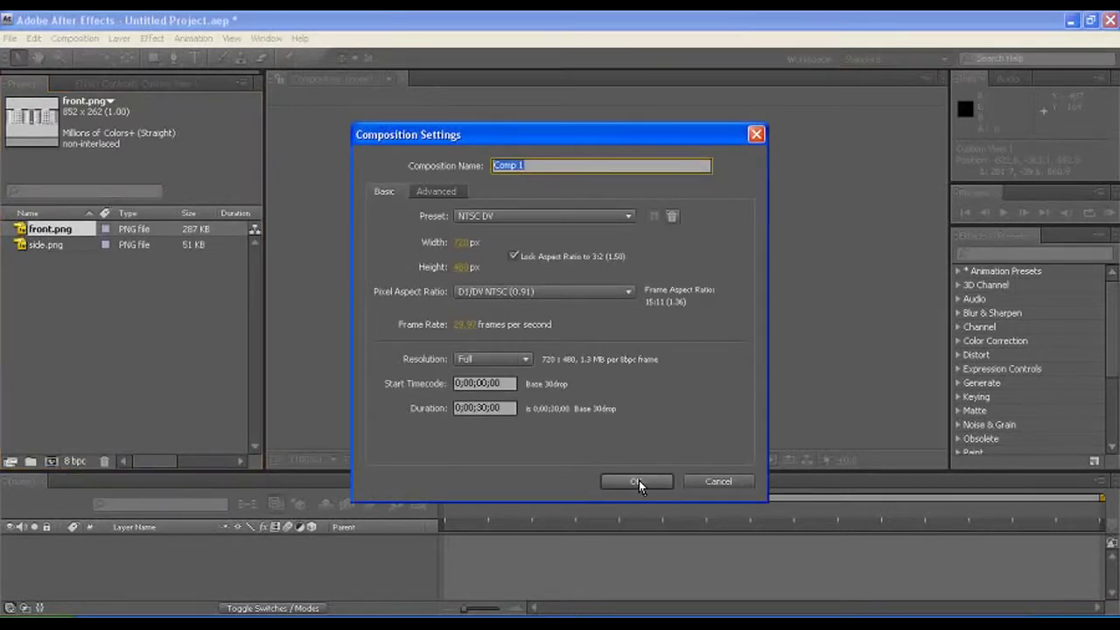
pyautogui.click(638, 482)
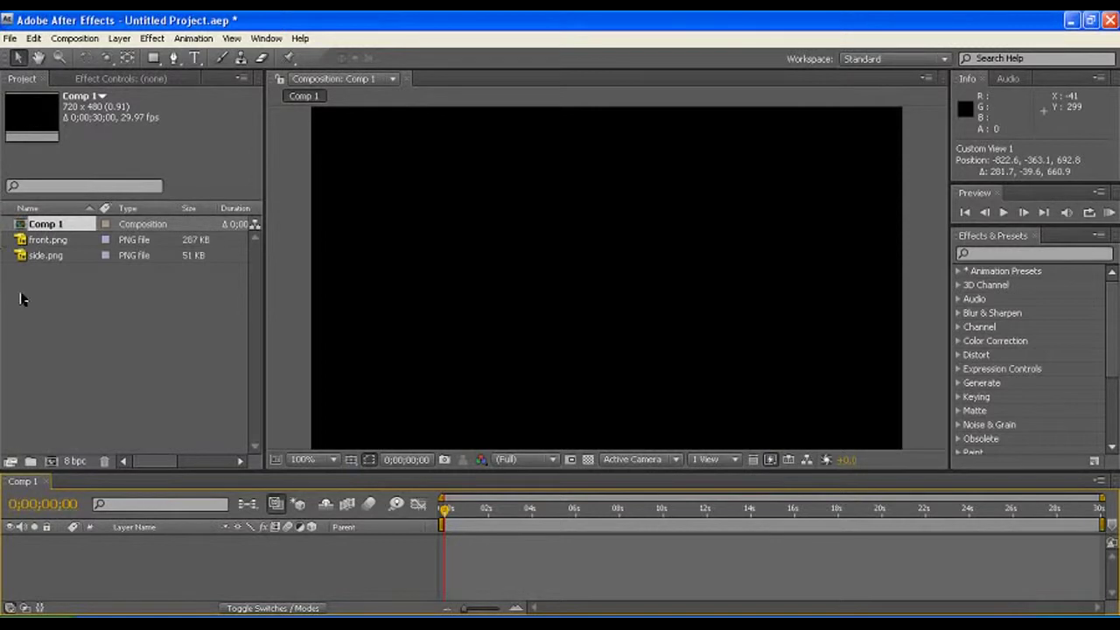
pyautogui.click(44, 254)
# - Add front.png and side.png together as layers in Comp 1
pyautogui.keyDown('shift'); pyautogui.click(43, 239); pyautogui.keyUp('shift')
pyautogui.moveTo(44, 246); pyautogui.dragTo(572, 286)
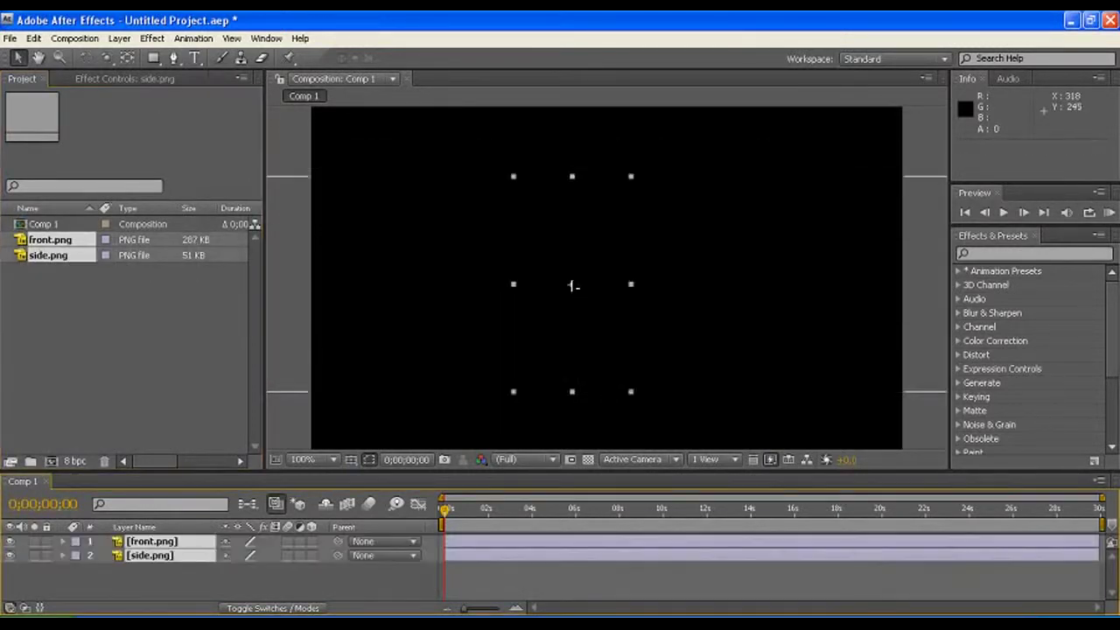
pyautogui.press(',')
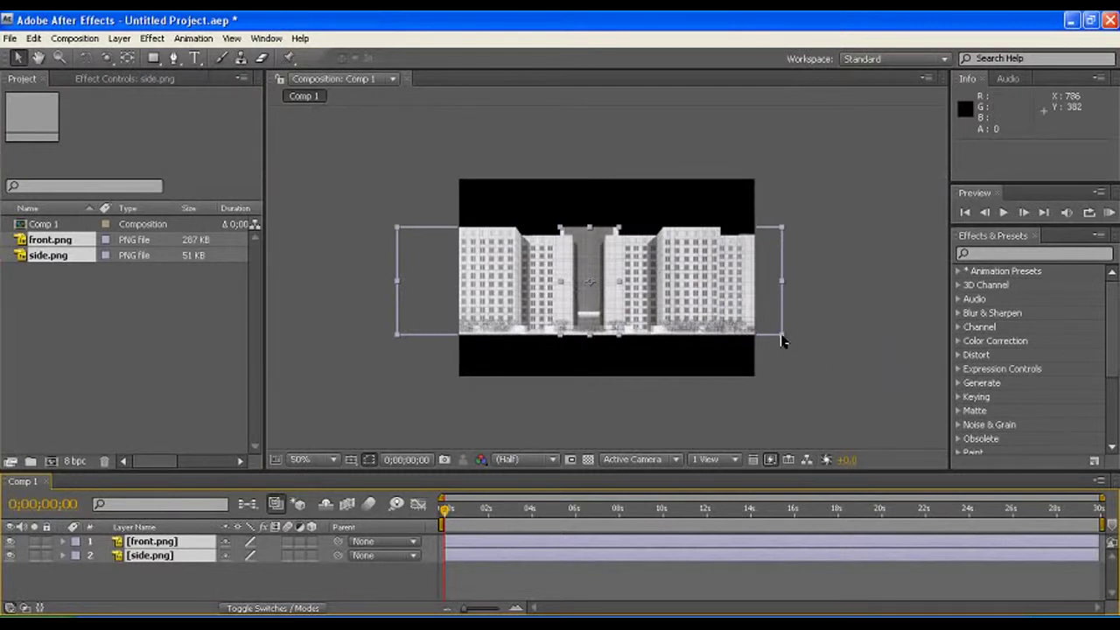
# - Scale the front building to 62% and move it lower, fully inside the frame
pyautogui.moveTo(782, 335); pyautogui.dragTo(733, 320)
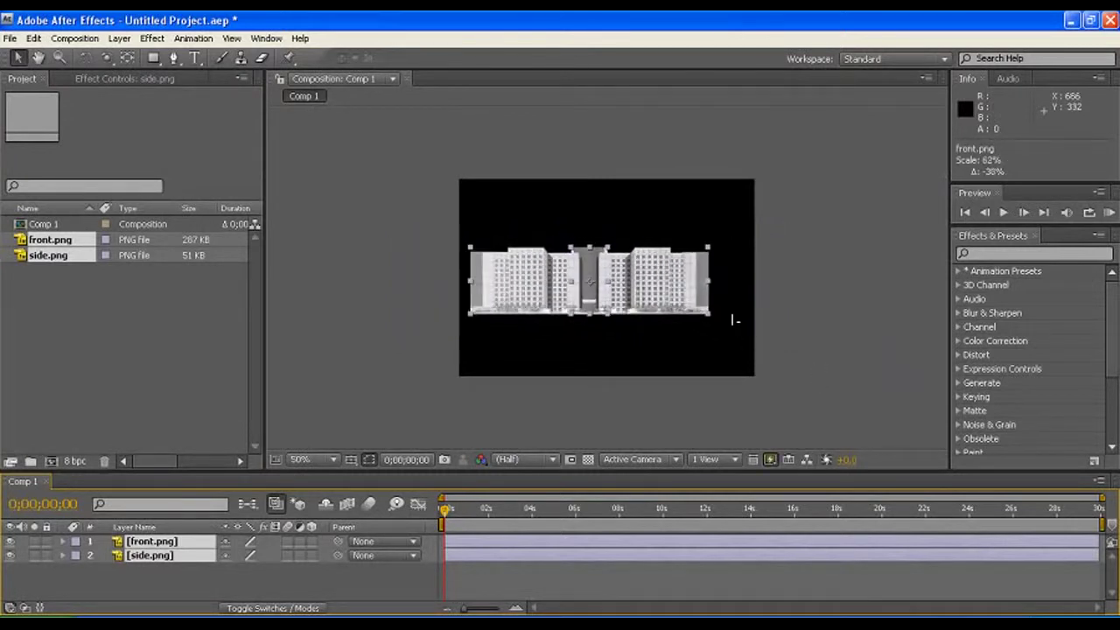
pyautogui.press('.')
pyautogui.moveTo(669, 319)
pyautogui.mouseDown()
pyautogui.moveTo(715, 330)
pyautogui.moveTo(700, 365)
pyautogui.mouseUp()
pyautogui.press(',')
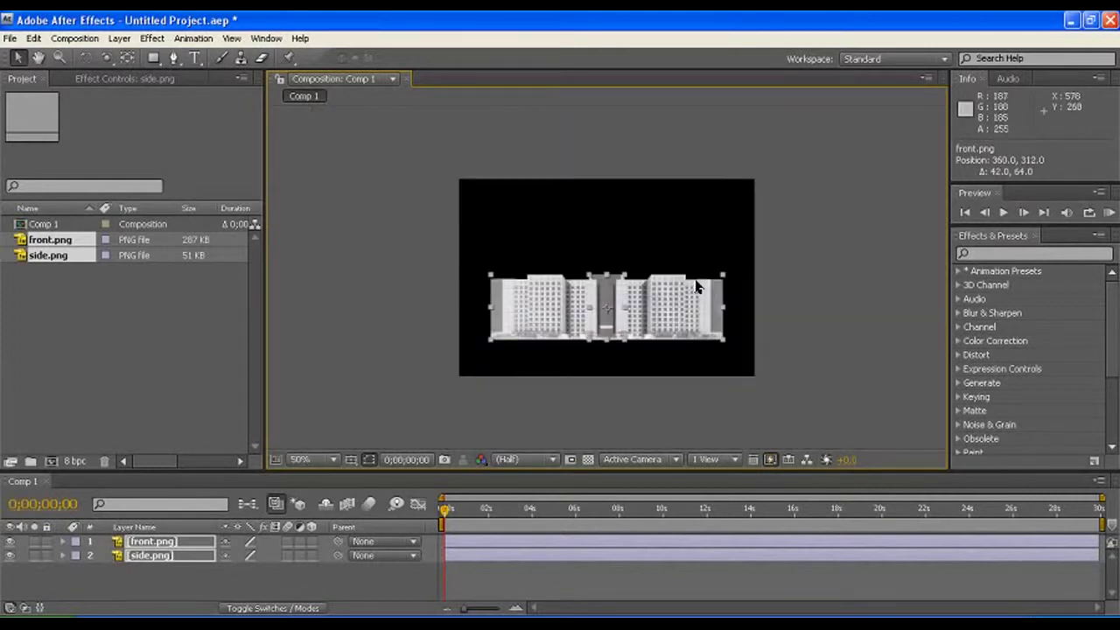
pyautogui.press('.')
pyautogui.hotkey('ctrl', 'shift', 'a')
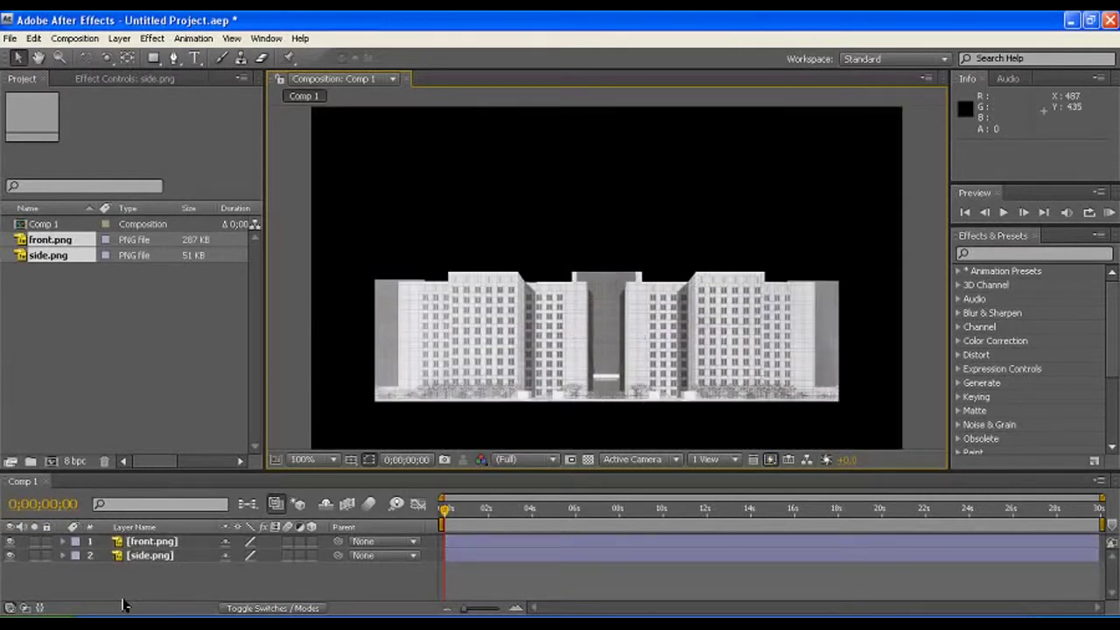
# - Compare the two buildings by toggling layer visibility and previewing Custom View 1
pyautogui.click(10, 542)
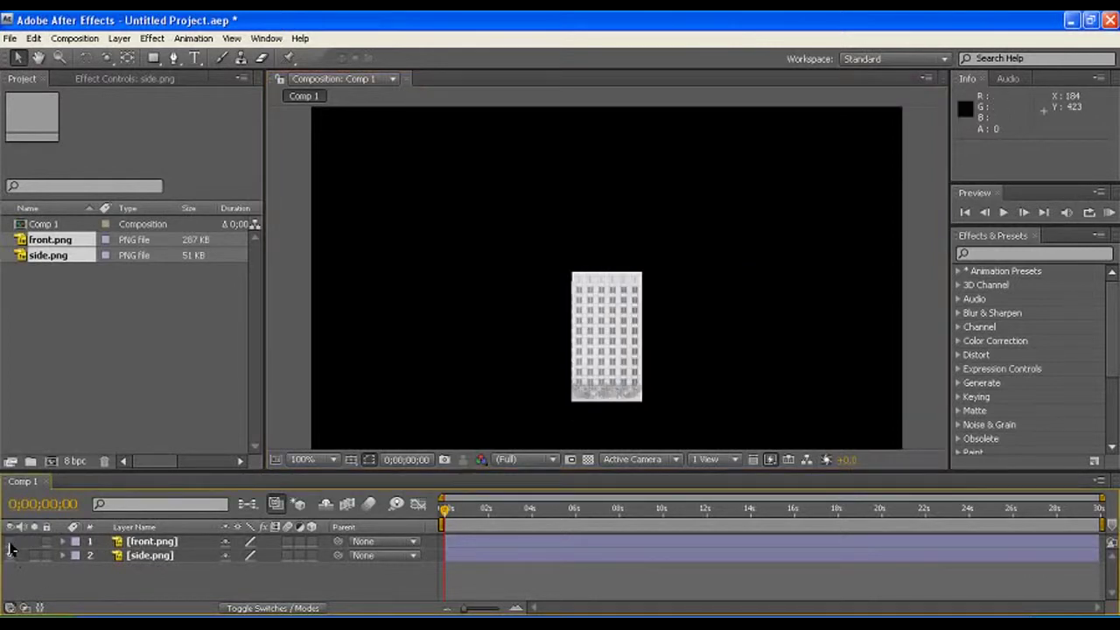
pyautogui.click(10, 542)
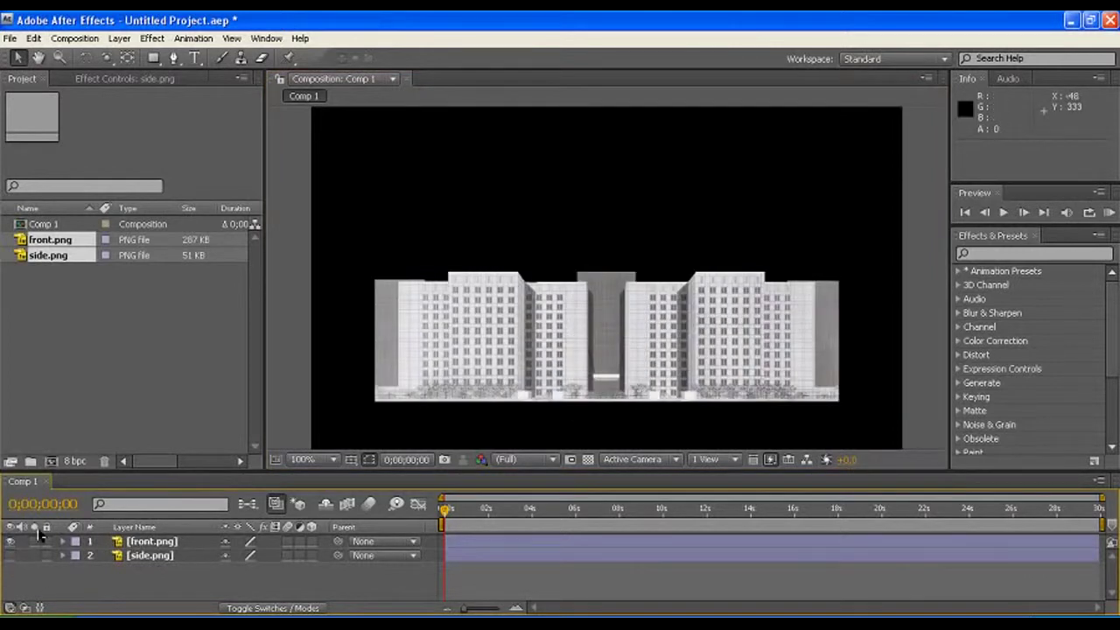
pyautogui.click(10, 557)
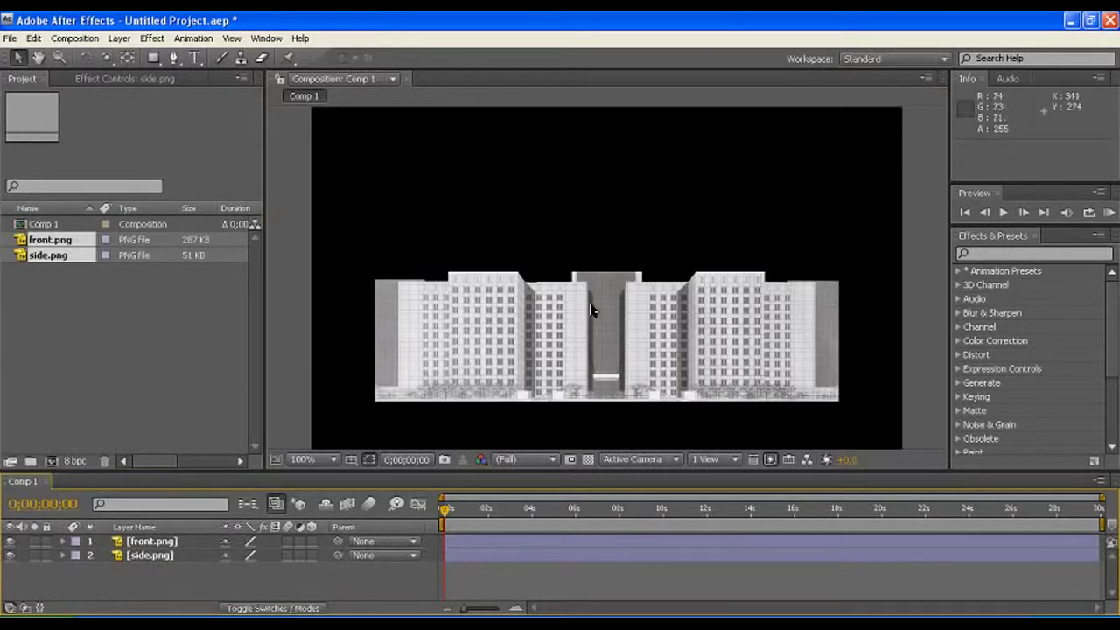
pyautogui.moveTo(586, 283)
pyautogui.mouseDown()
pyautogui.moveTo(583, 241)
pyautogui.moveTo(562, 270)
pyautogui.mouseUp()
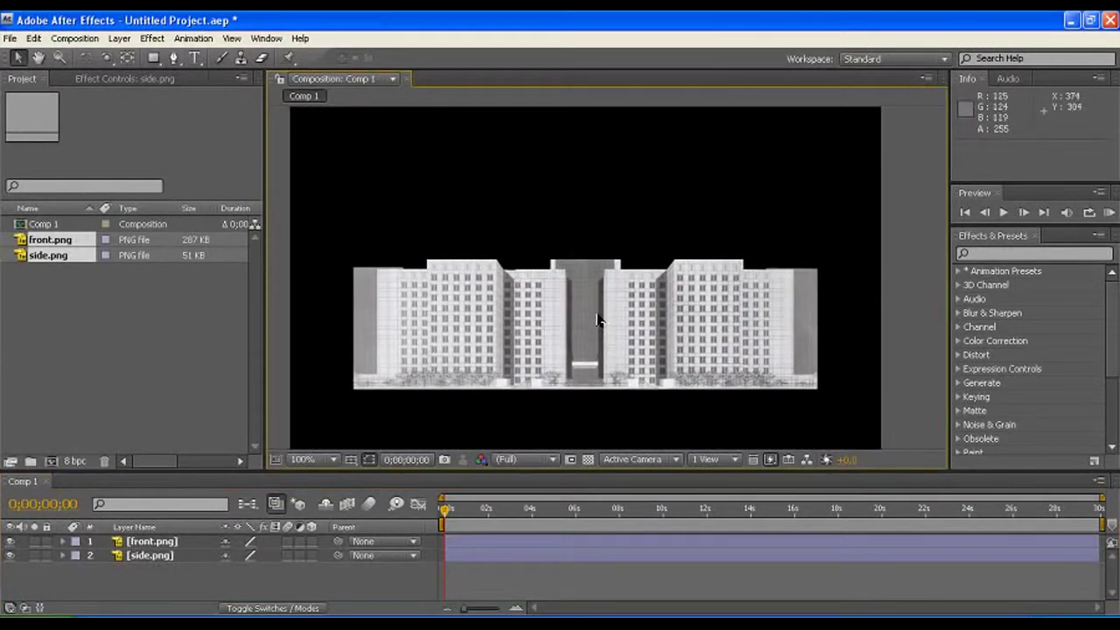
pyautogui.click(673, 460)
pyautogui.click(647, 590)
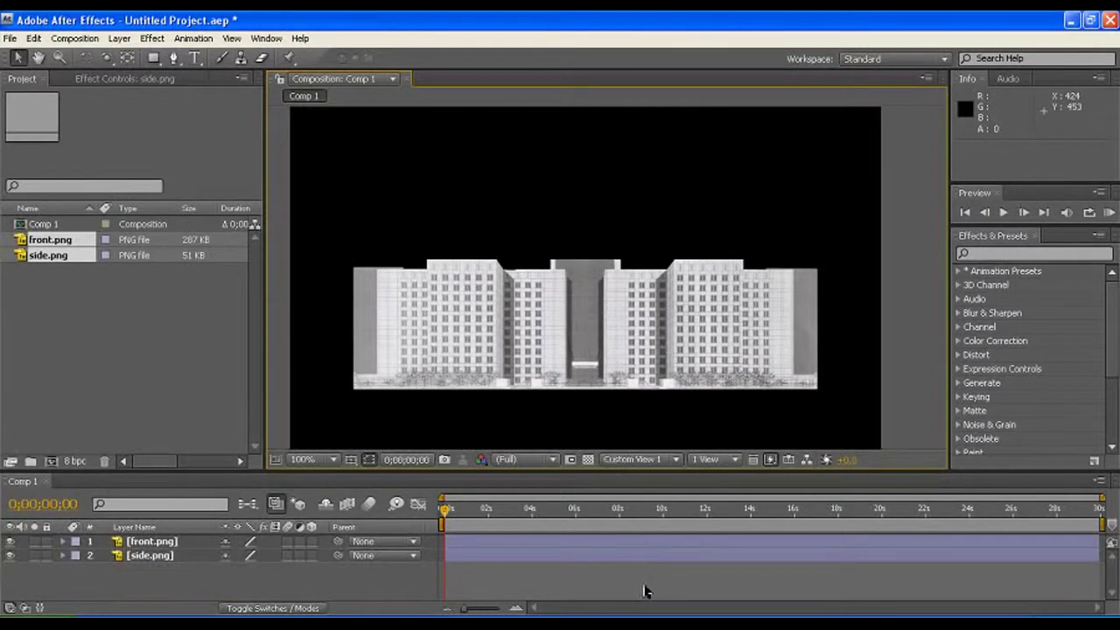
pyautogui.click(680, 462)
pyautogui.click(645, 484)
# - Make front.png and side.png 3D layers, then hide side.png
pyautogui.click(310, 541)
pyautogui.click(311, 555)
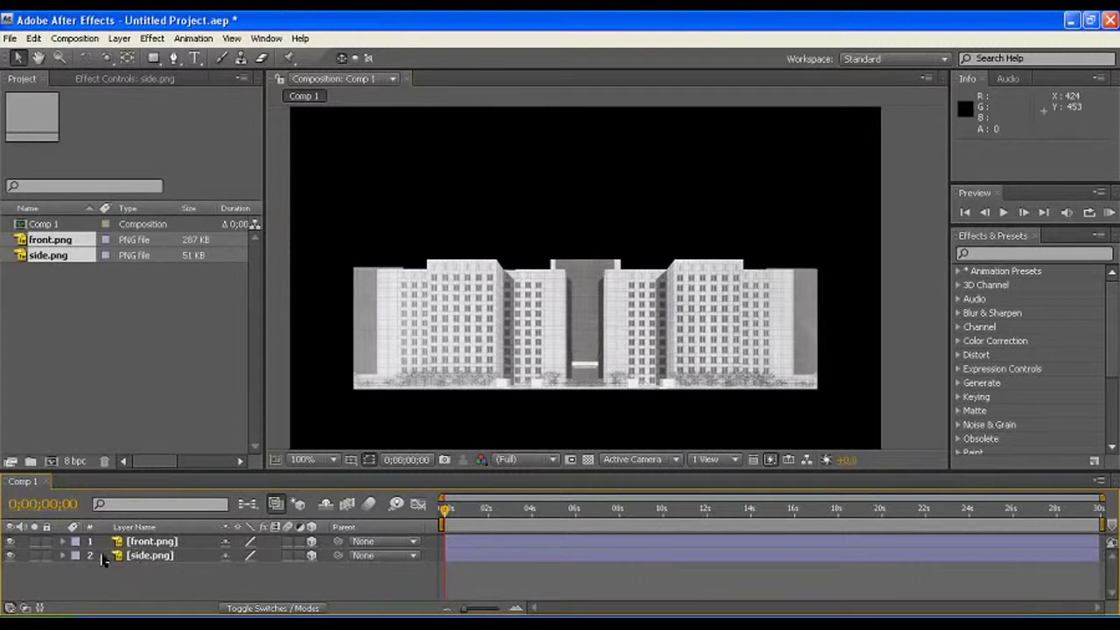
pyautogui.click(10, 555)
# - In Custom View 1, push front.png back to position 360, 312, -19 and zoom to 200%
pyautogui.click(674, 464)
pyautogui.click(643, 589)
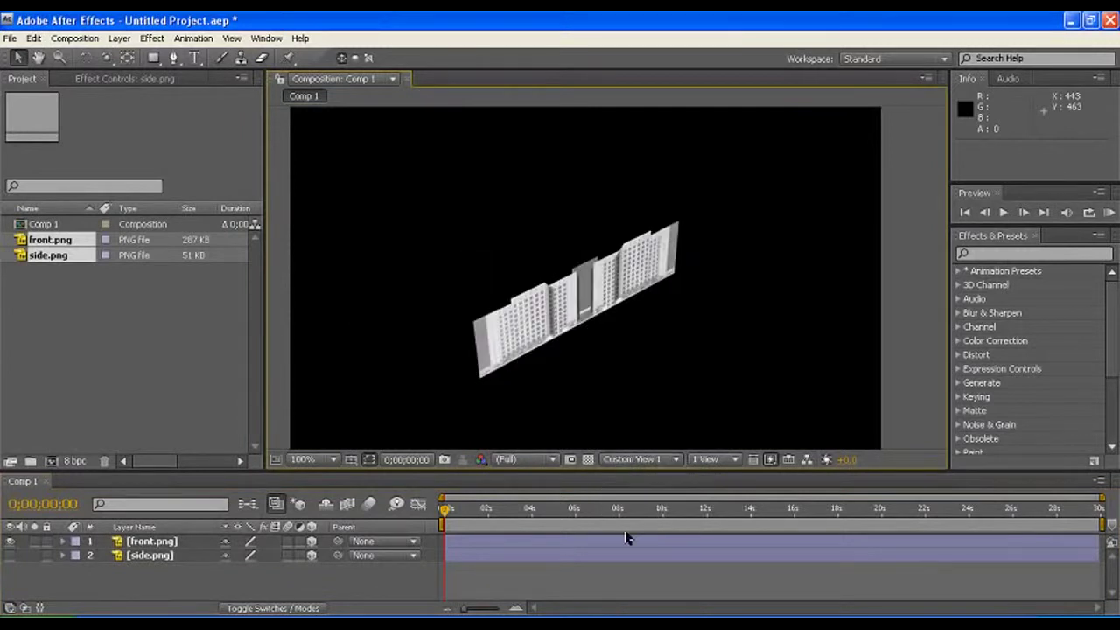
pyautogui.click(575, 313)
pyautogui.click(621, 320)
pyautogui.click(617, 317)
pyautogui.moveTo(617, 317); pyautogui.dragTo(599, 366)
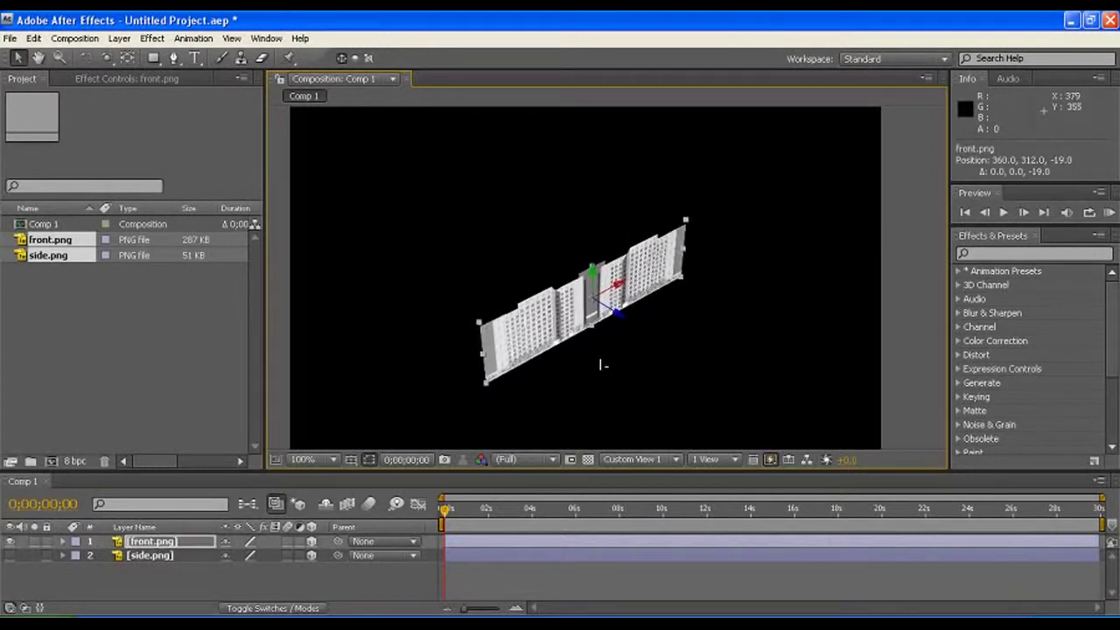
pyautogui.press('.')
pyautogui.click(735, 460)
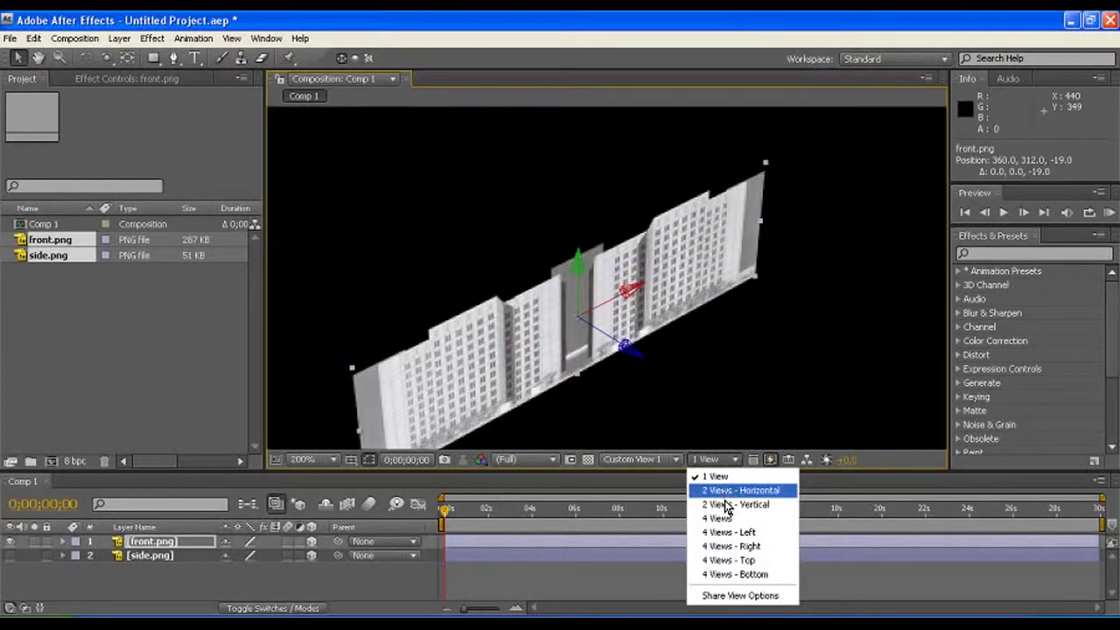
# - Switch to 4 Views and push front.png back to Z -131 in the Top view
pyautogui.click(724, 517)
pyautogui.click(444, 217)
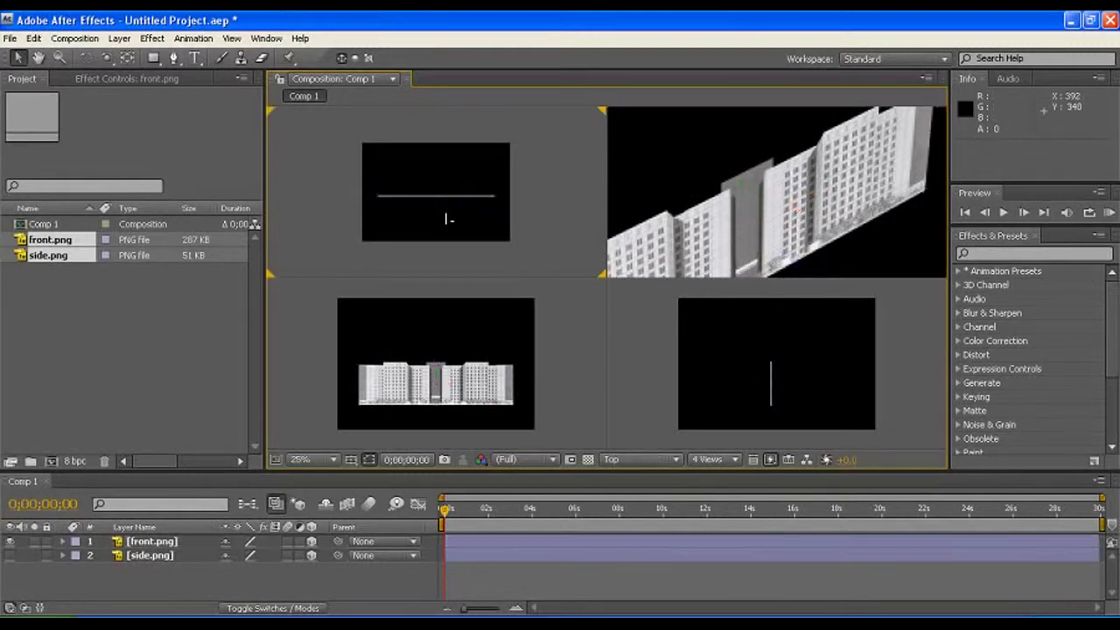
pyautogui.click(798, 221)
pyautogui.hotkey('ctrl', 'alt', 'shift', '\\')
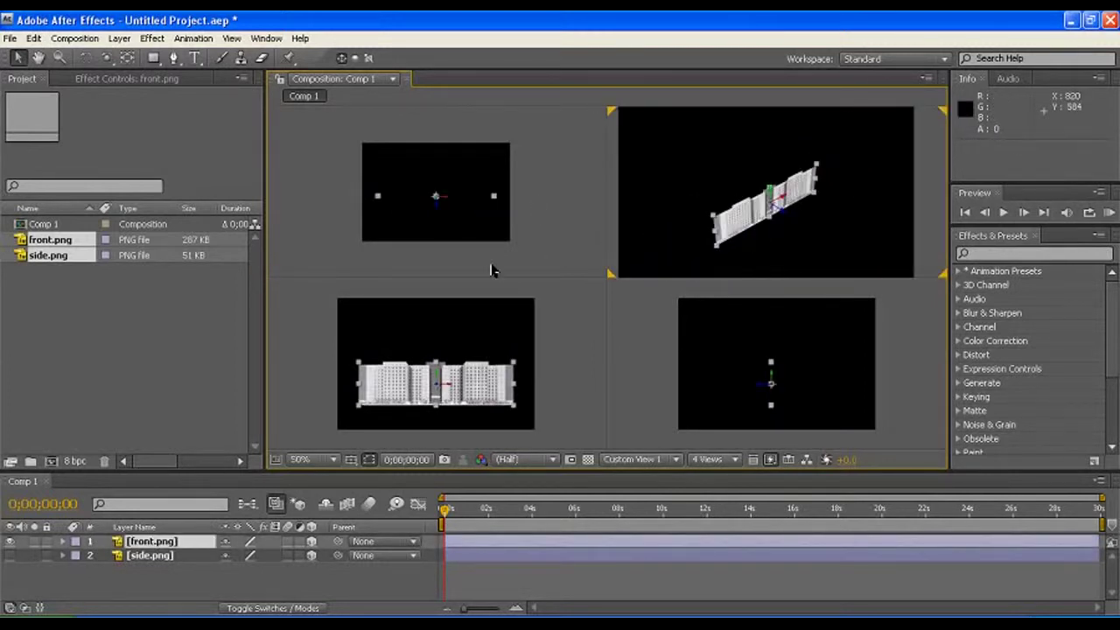
pyautogui.click(444, 207)
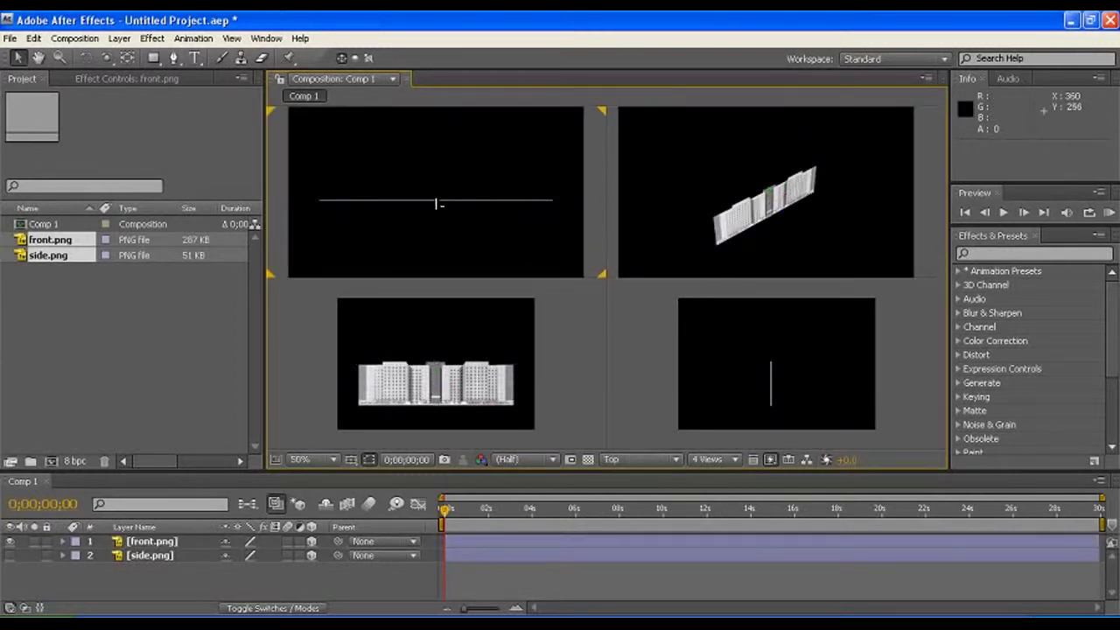
pyautogui.moveTo(440, 204); pyautogui.dragTo(445, 271)
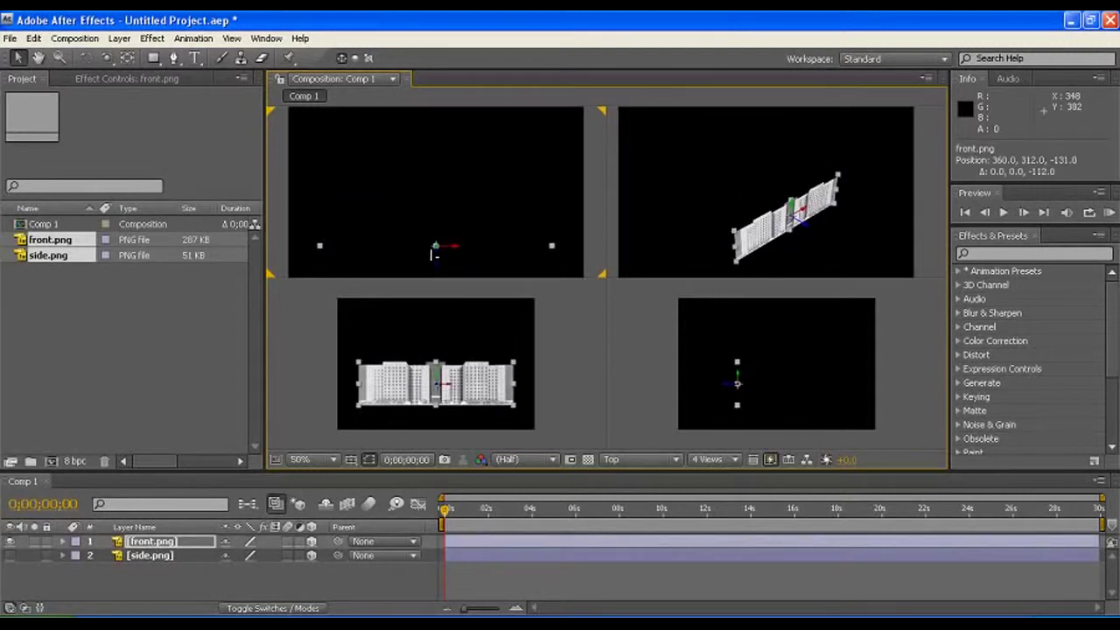
# - Duplicate front.png, move the copy forward to Z -11, and unhide side.png
pyautogui.hotkey('ctrl', 'd')
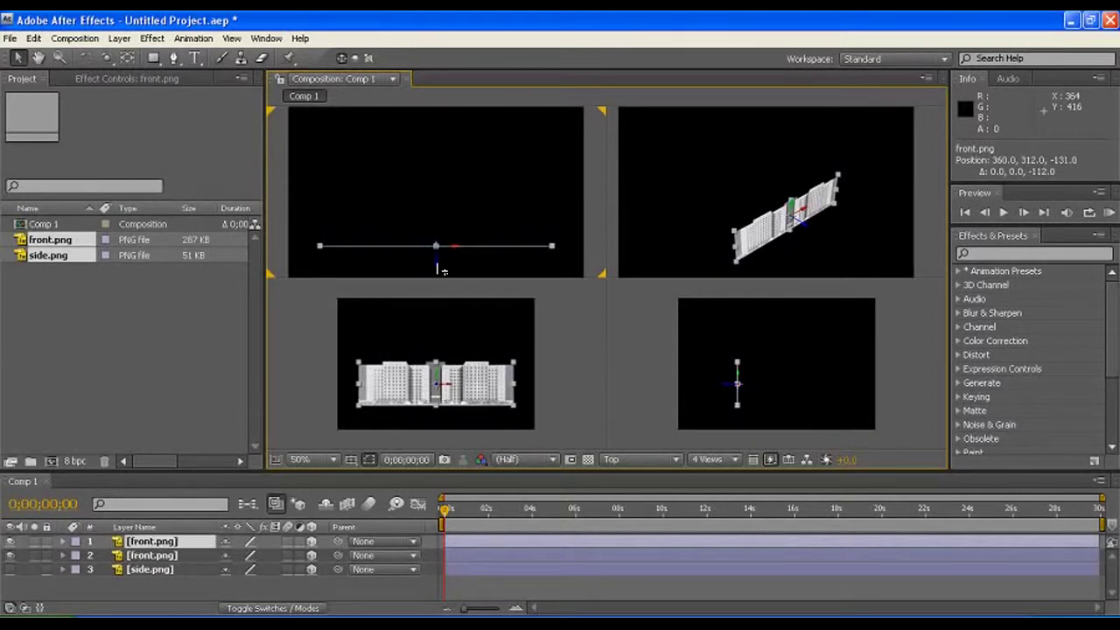
pyautogui.moveTo(440, 269); pyautogui.dragTo(449, 222)
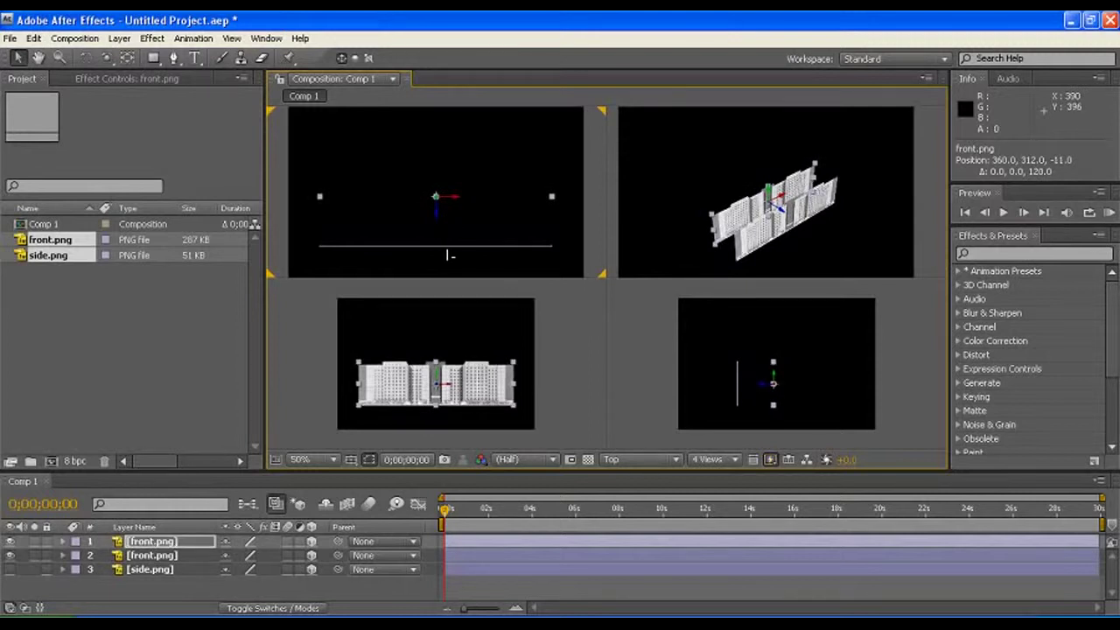
pyautogui.click(10, 570)
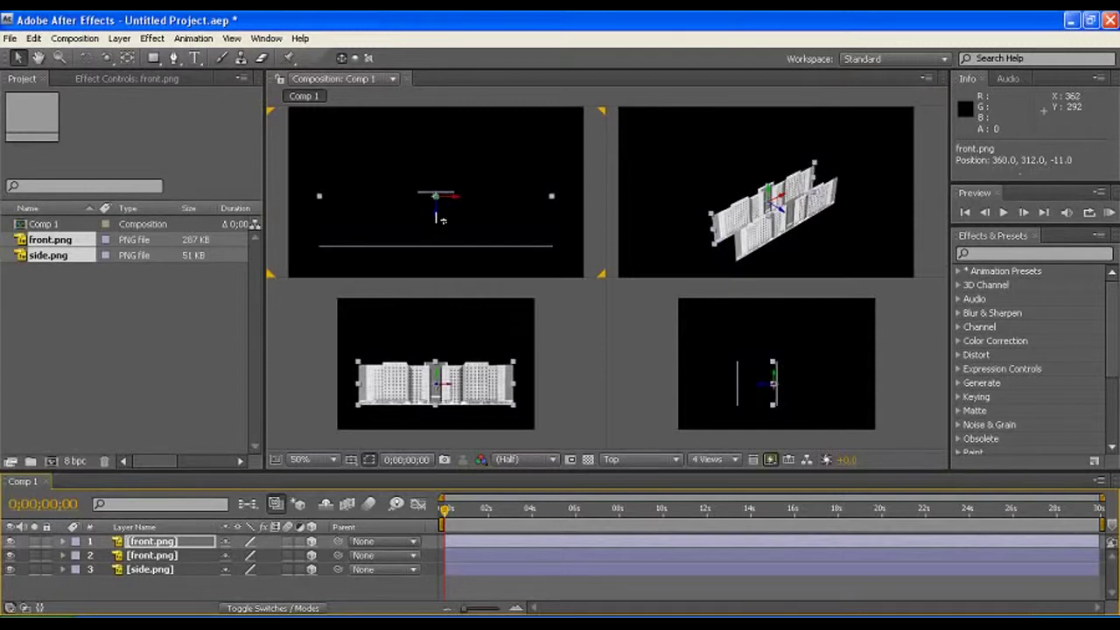
# - Push side.png back along Z and rotate it 90° on Y
pyautogui.click(450, 198)
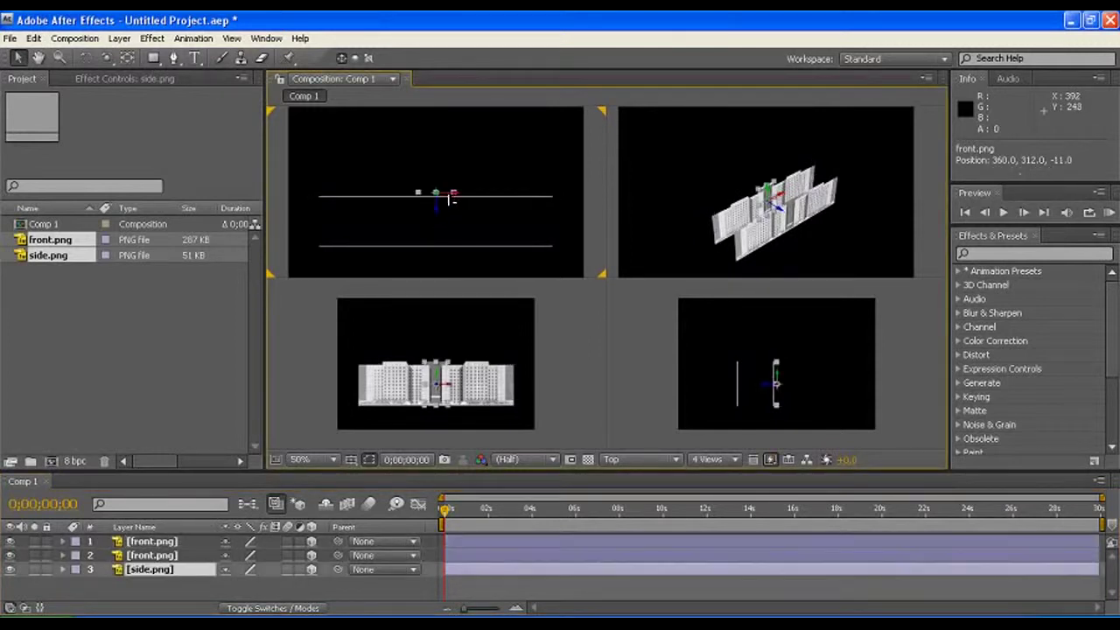
pyautogui.moveTo(438, 214); pyautogui.dragTo(463, 234)
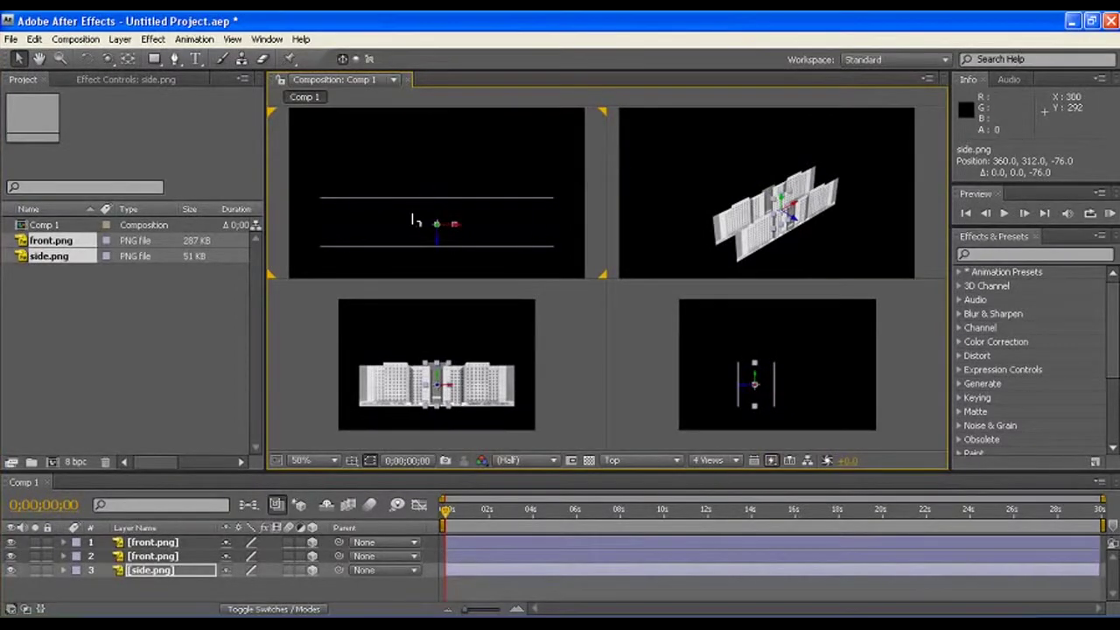
pyautogui.hotkey('ctrl', 'alt', 'shift', 'r')
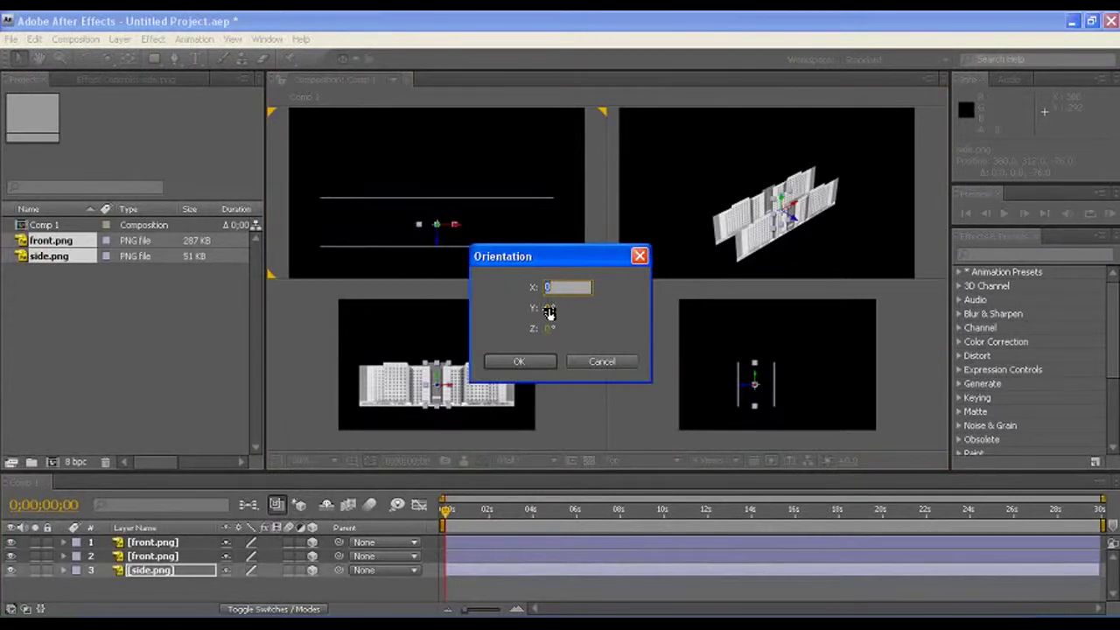
pyautogui.click(549, 308)
pyautogui.write('90')
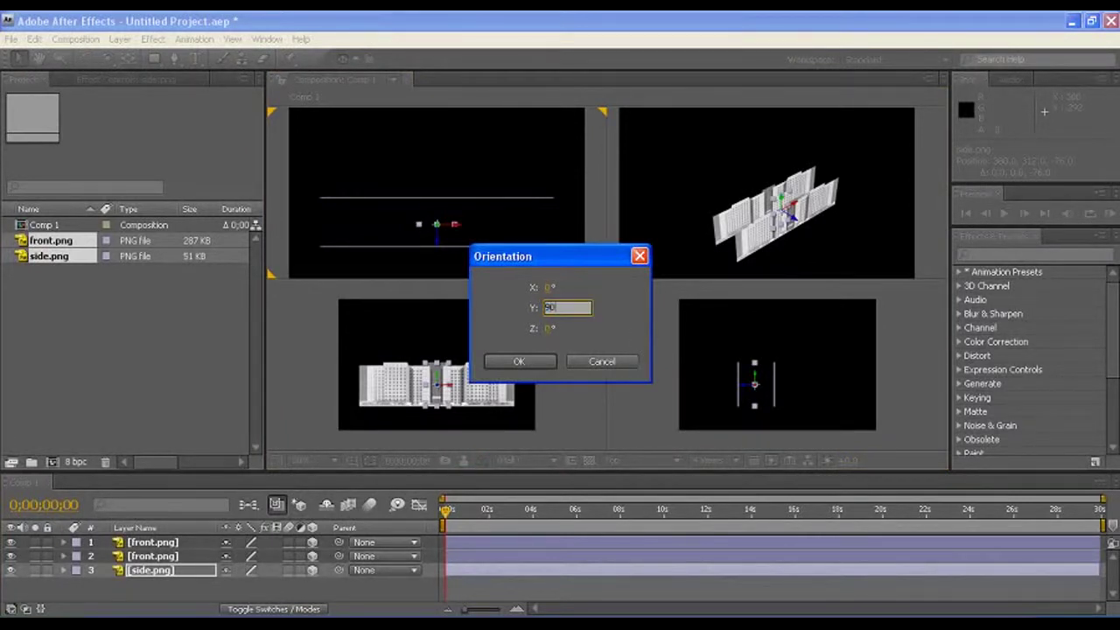
pyautogui.click(540, 365)
pyautogui.click(540, 365)
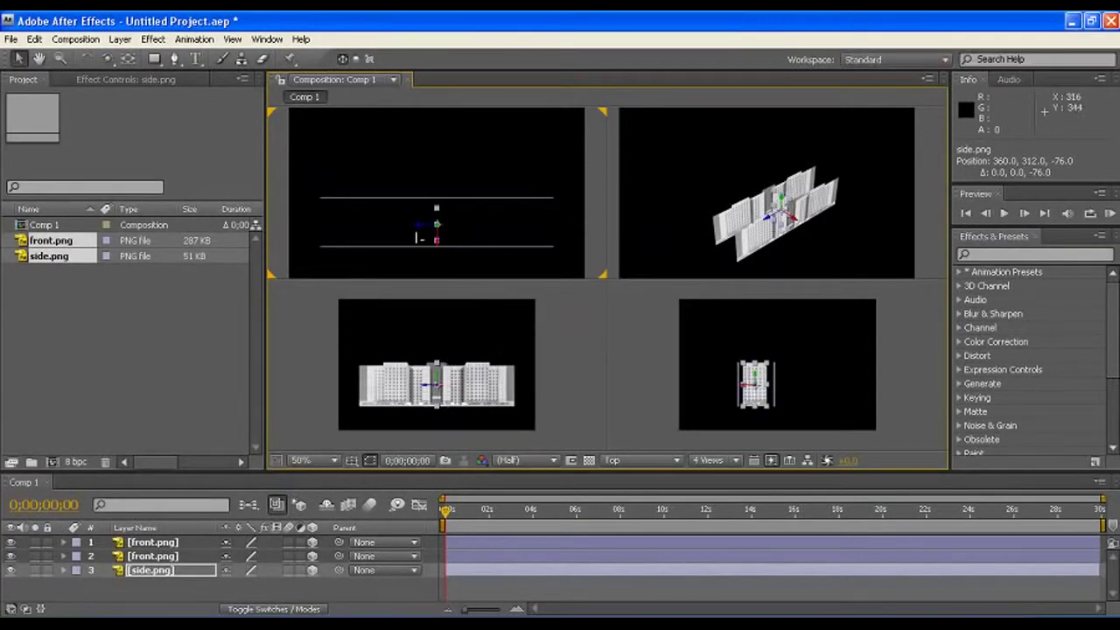
# - Move side.png to the street's left end and push it and front.png further back
pyautogui.click(417, 230)
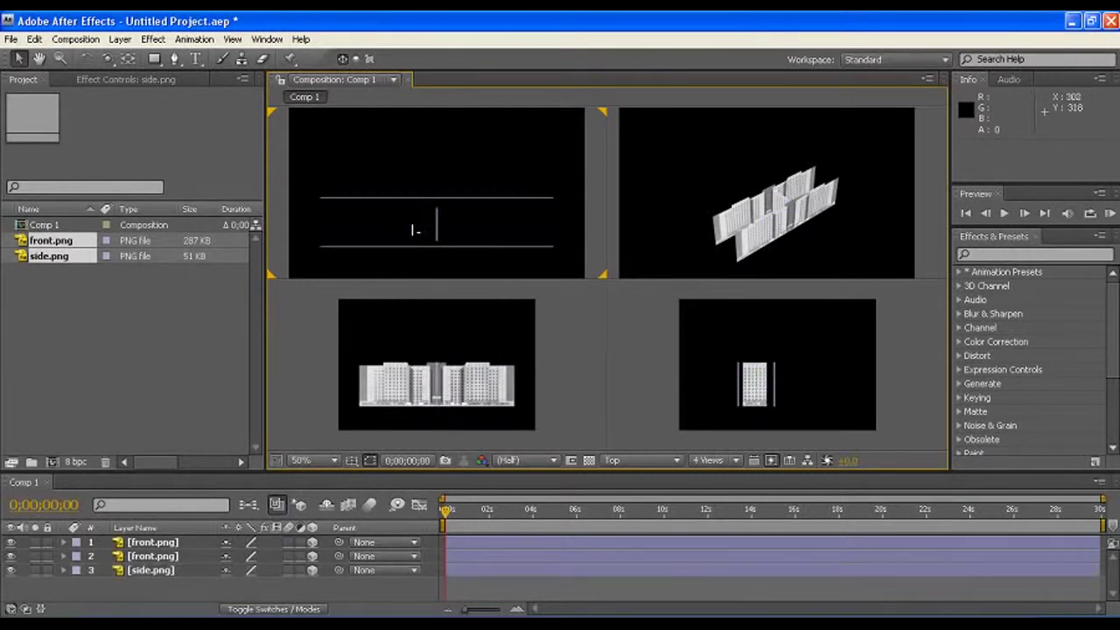
pyautogui.click(432, 227)
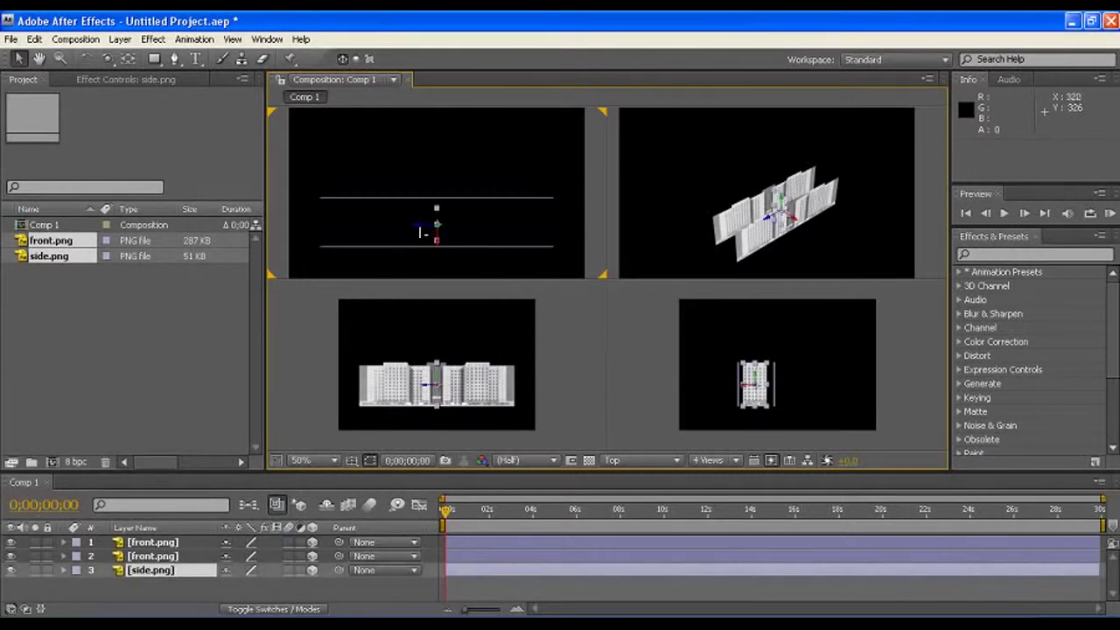
pyautogui.moveTo(418, 229); pyautogui.dragTo(305, 224)
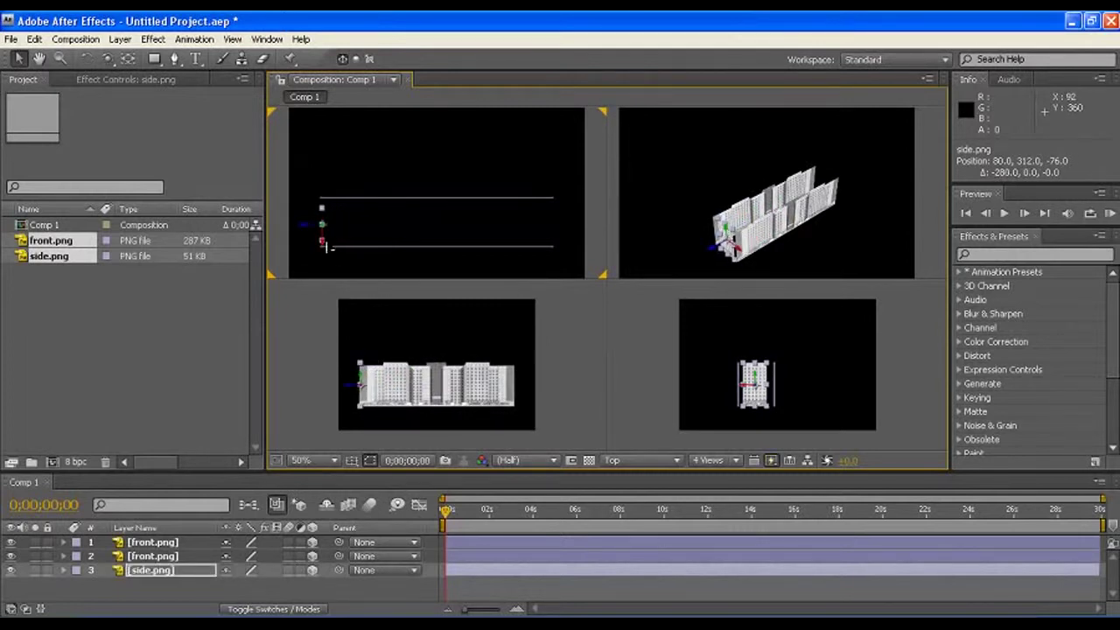
pyautogui.moveTo(322, 246); pyautogui.dragTo(322, 253)
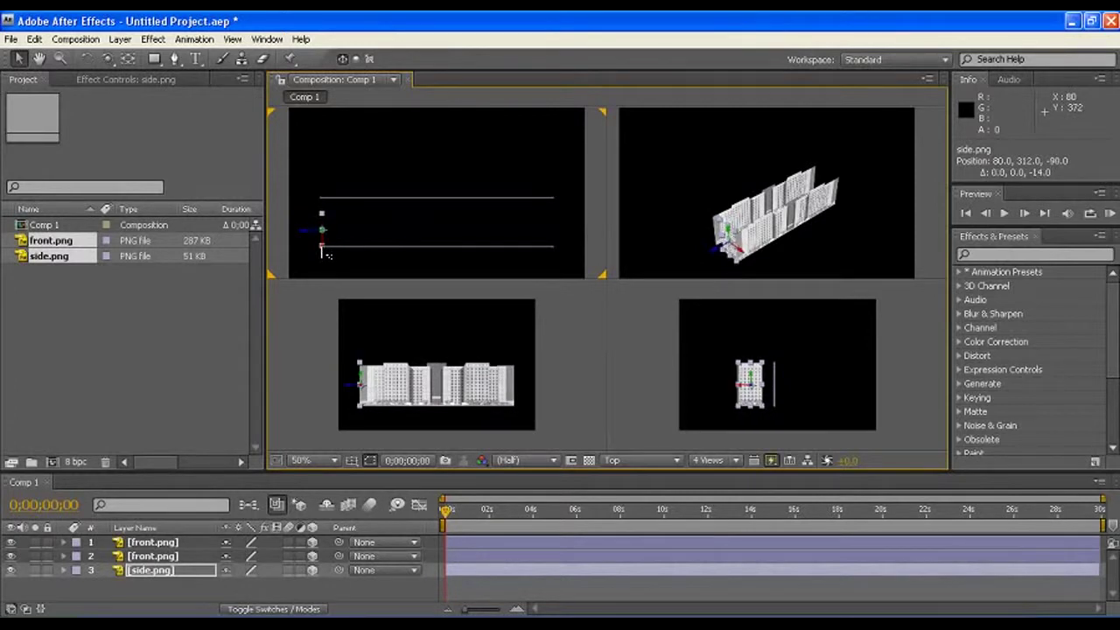
pyautogui.click(396, 201)
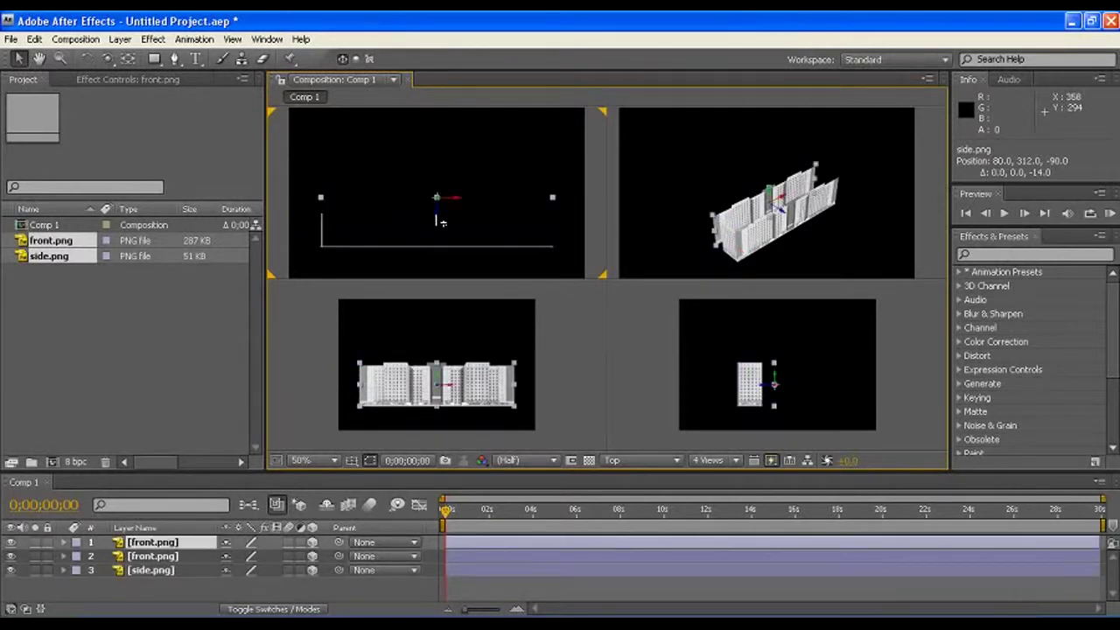
pyautogui.moveTo(441, 221); pyautogui.dragTo(442, 238)
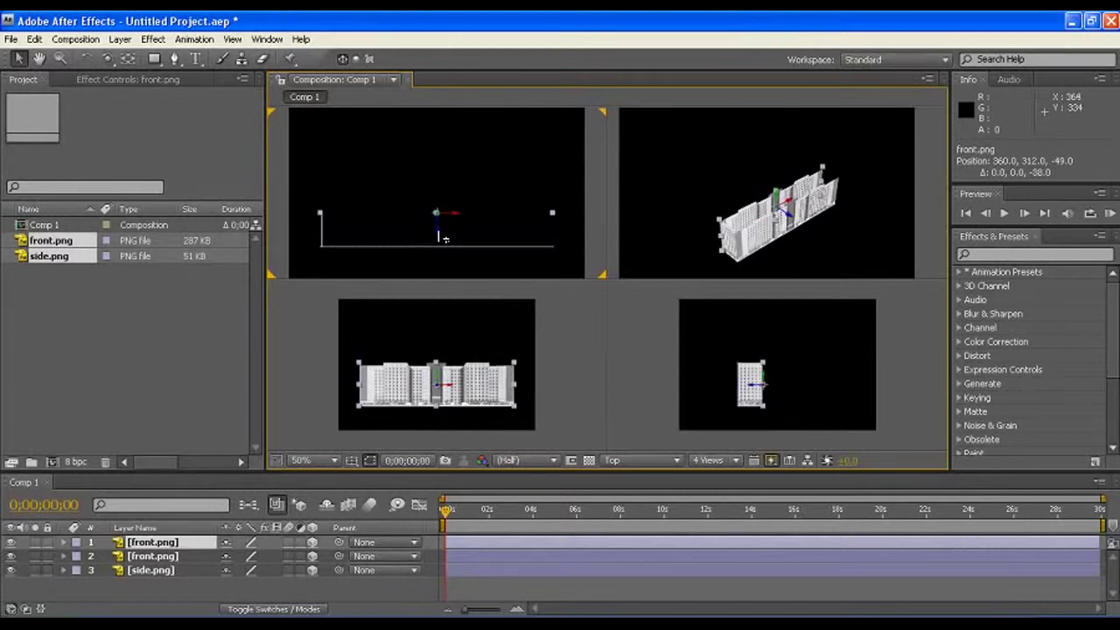
pyautogui.press('Return')
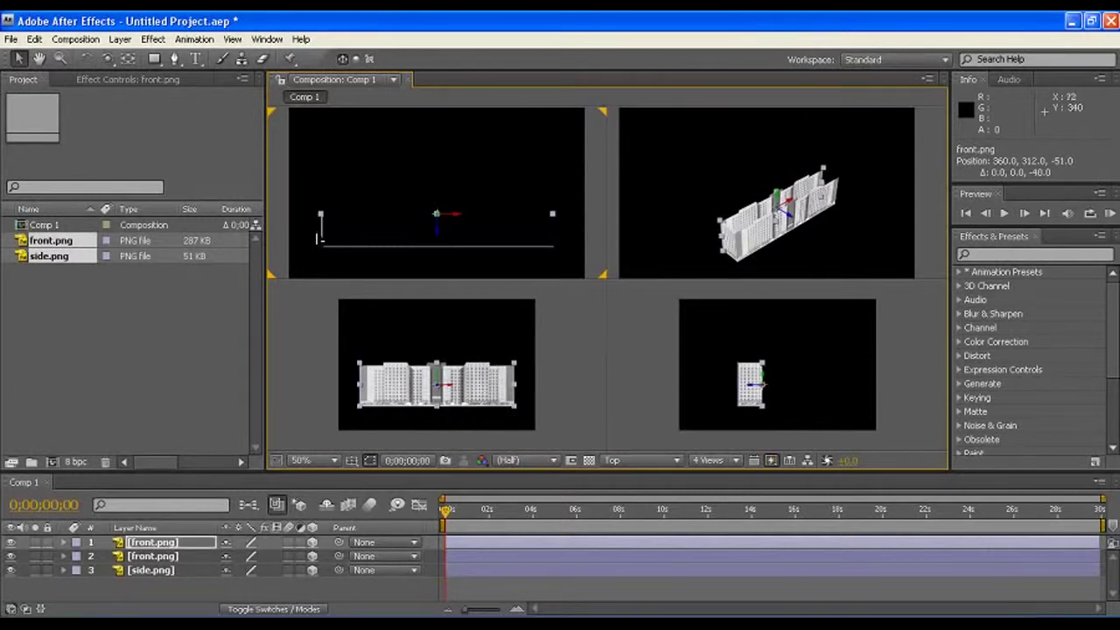
# - Duplicate side.png and place the copy at the right end, at 644, 312, -90
pyautogui.click(323, 240)
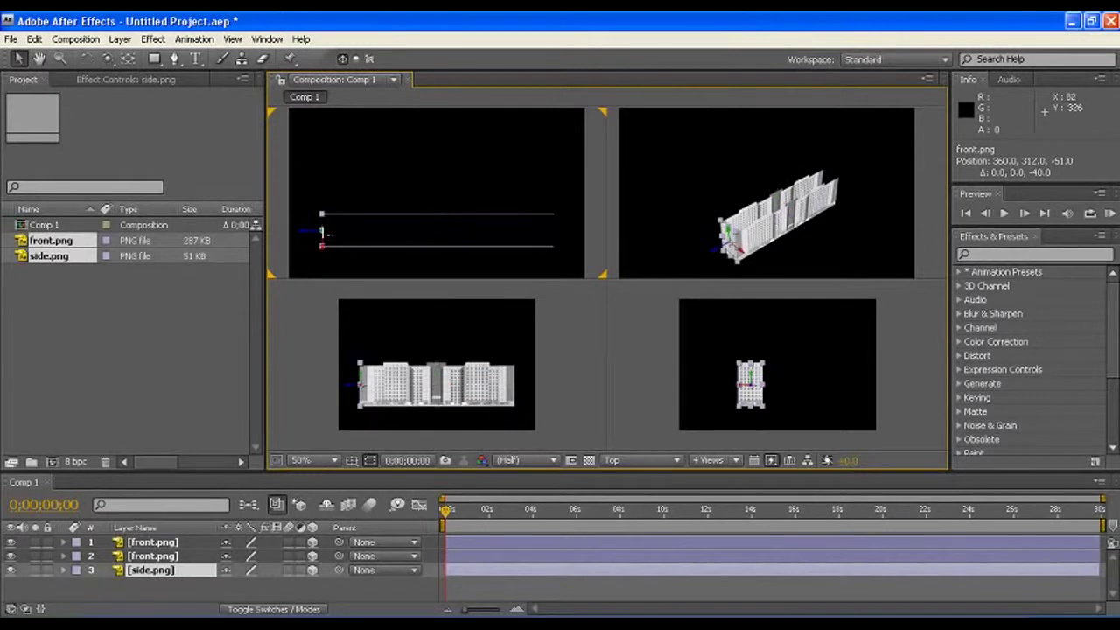
pyautogui.hotkey('ctrl', 'd')
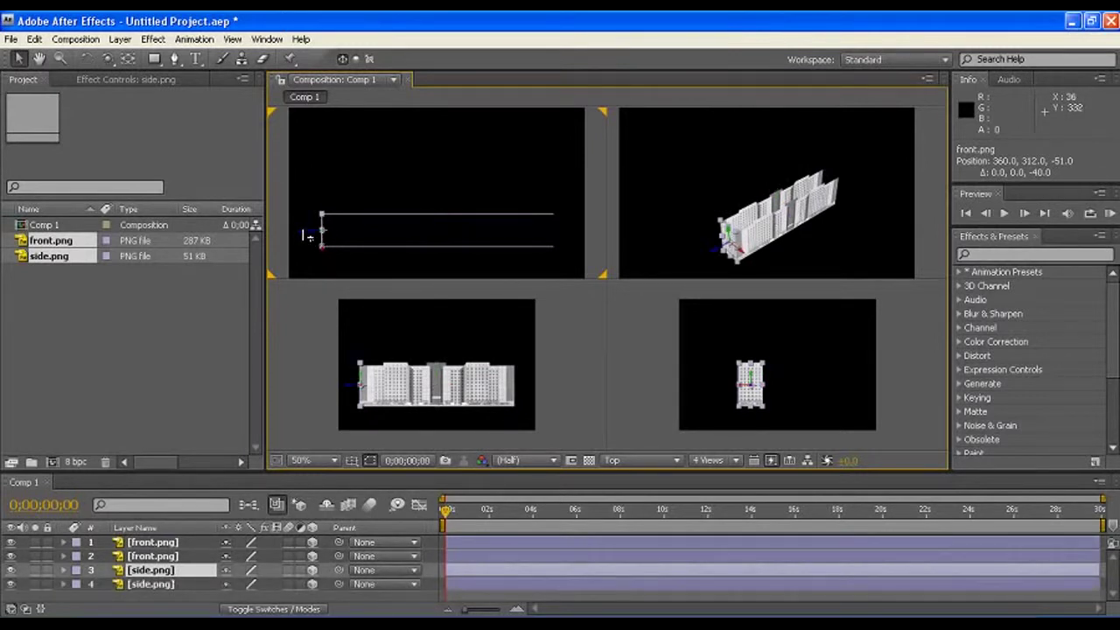
pyautogui.click(308, 236)
pyautogui.click(327, 238)
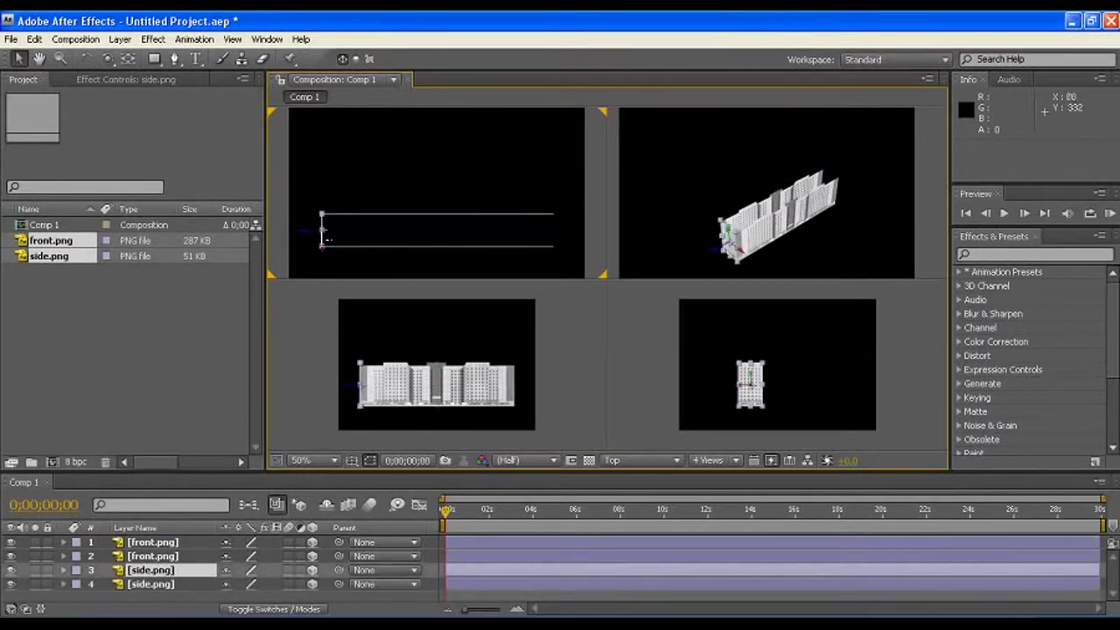
pyautogui.moveTo(308, 236); pyautogui.dragTo(543, 251)
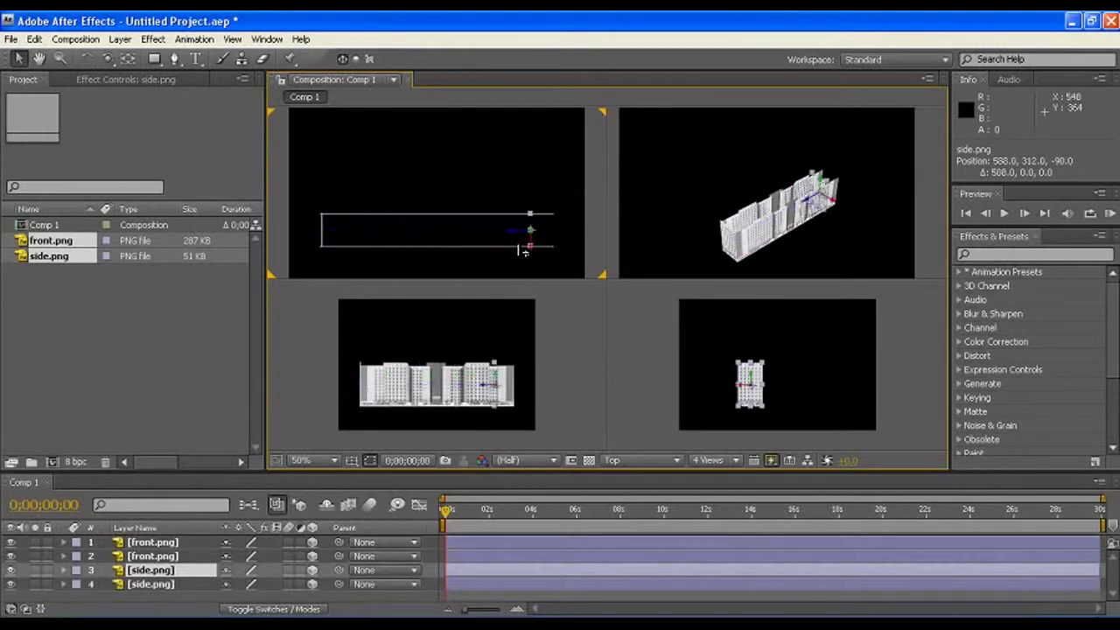
pyautogui.moveTo(542, 252); pyautogui.dragTo(540, 250)
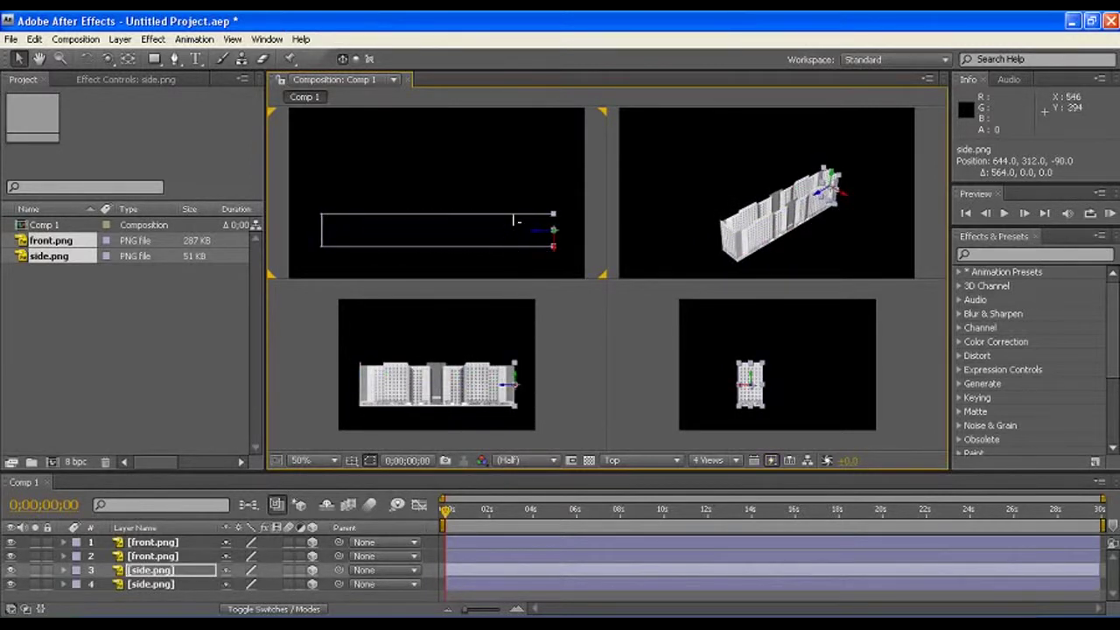
pyautogui.click(516, 220)
# - Duplicate front.png, nudge the copy back, and lay it flat with 90° X orientation
pyautogui.hotkey('ctrl', 'd')
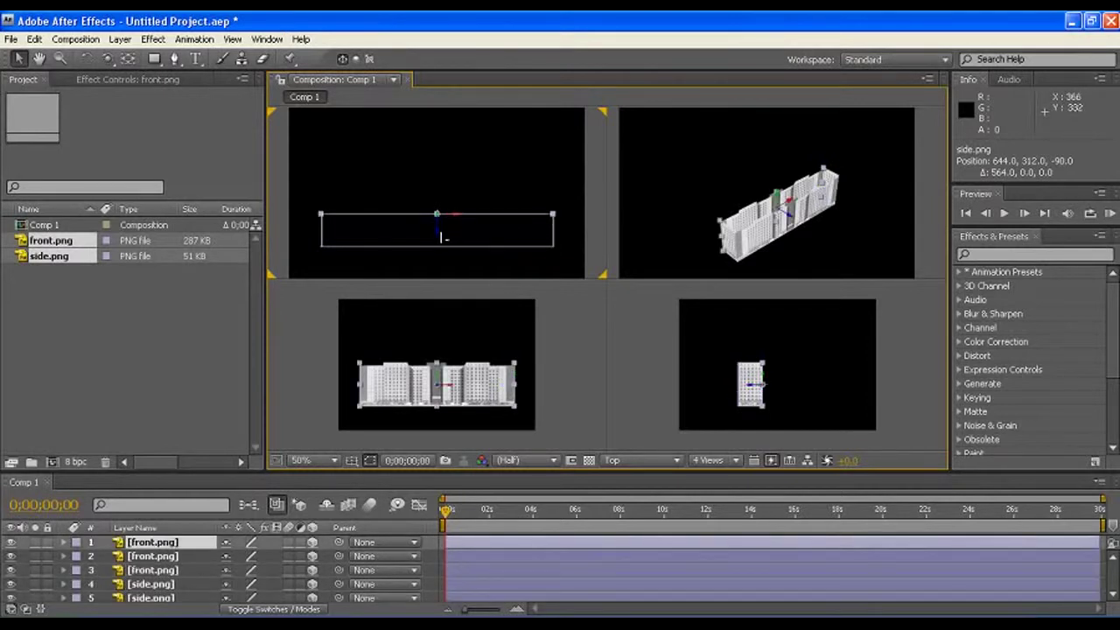
pyautogui.moveTo(444, 243)
pyautogui.mouseDown()
pyautogui.moveTo(449, 256)
pyautogui.moveTo(445, 243)
pyautogui.mouseUp()
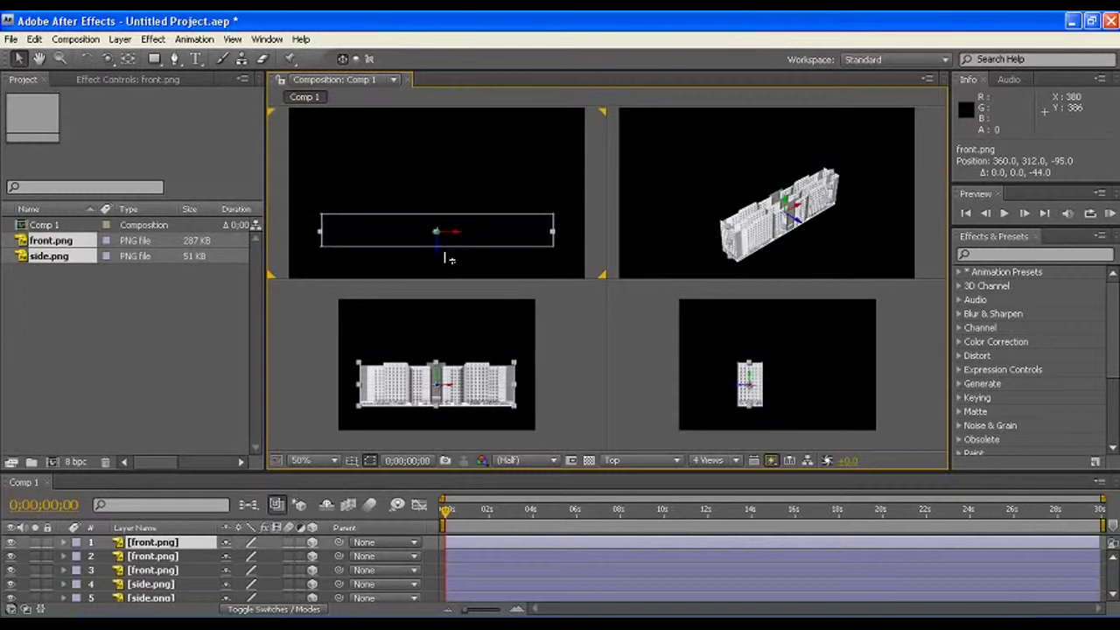
pyautogui.hotkey('ctrl', 'alt', 'shift', 'r')
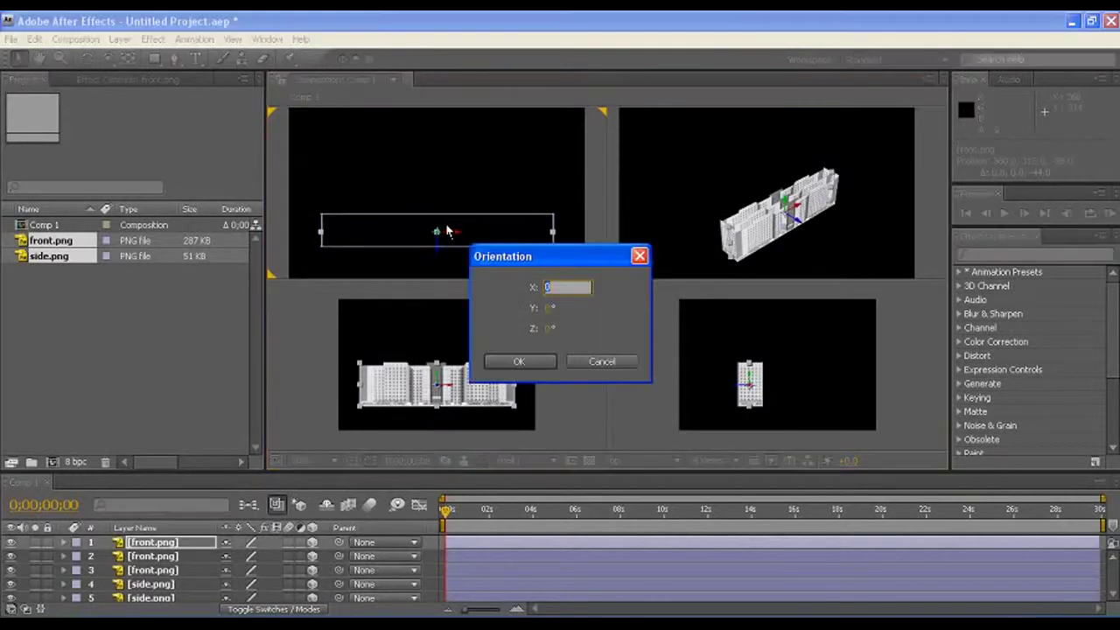
pyautogui.moveTo(558, 256); pyautogui.dragTo(753, 238)
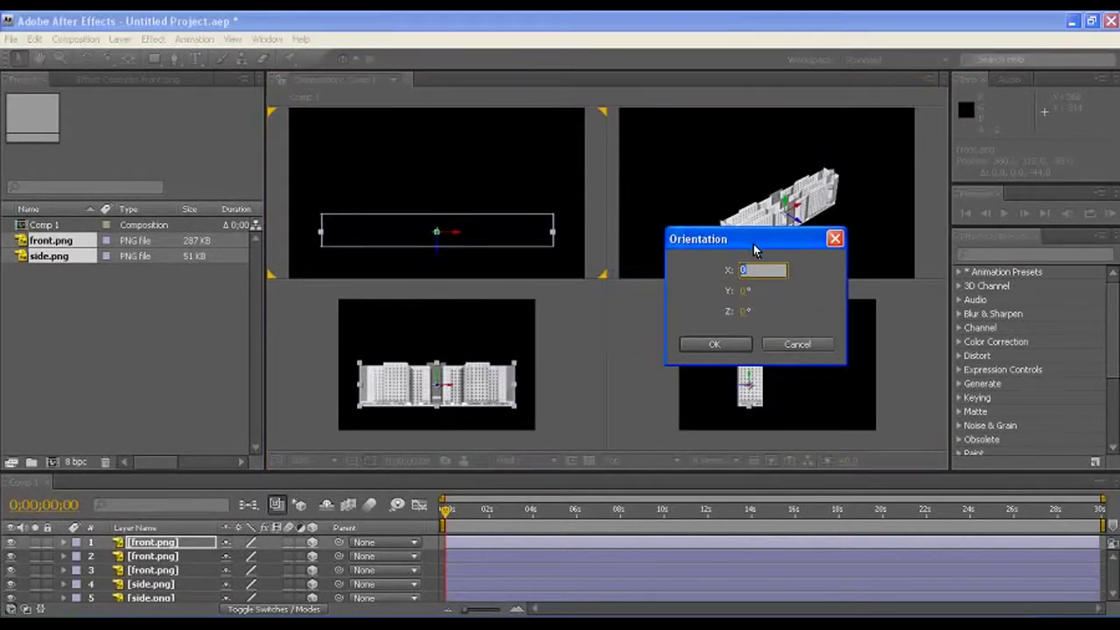
pyautogui.click(743, 312)
pyautogui.write('90')
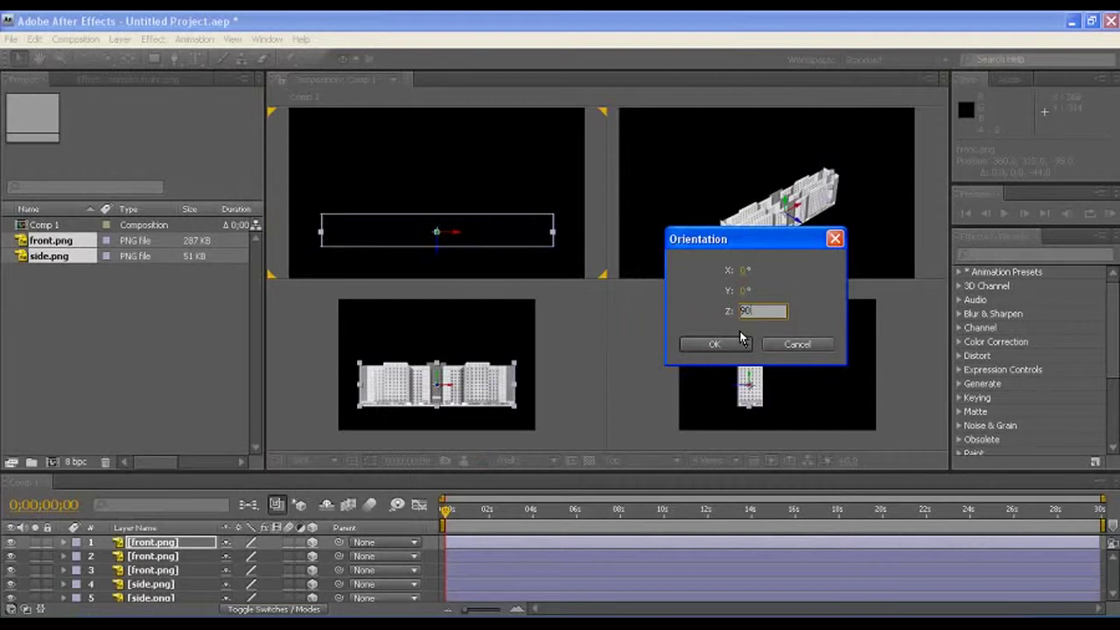
pyautogui.click(733, 350)
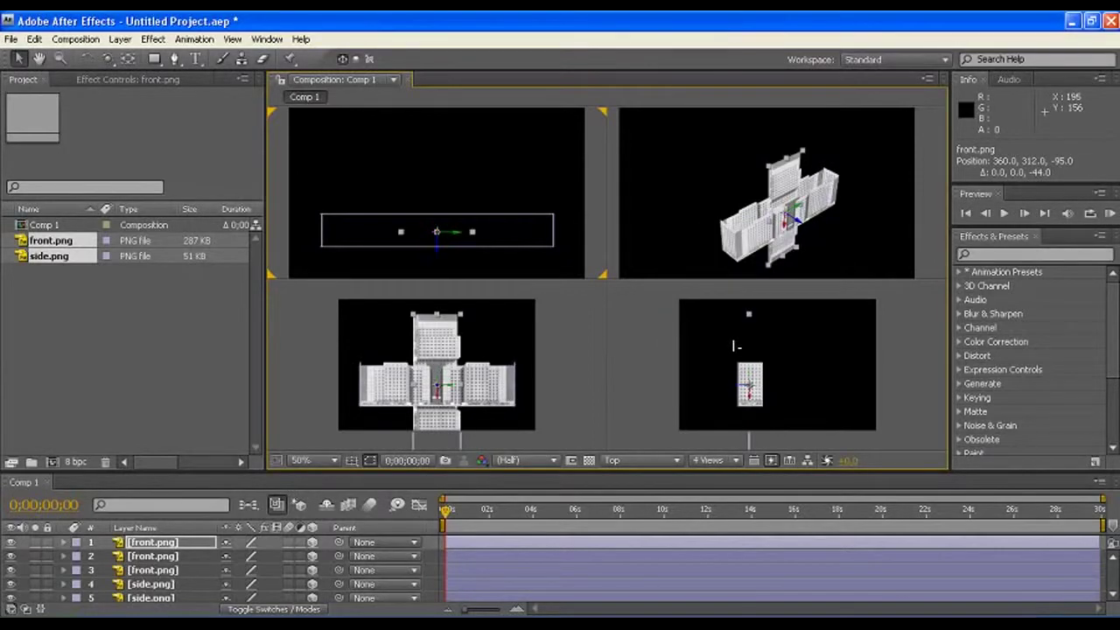
pyautogui.hotkey('ctrl', 'z')
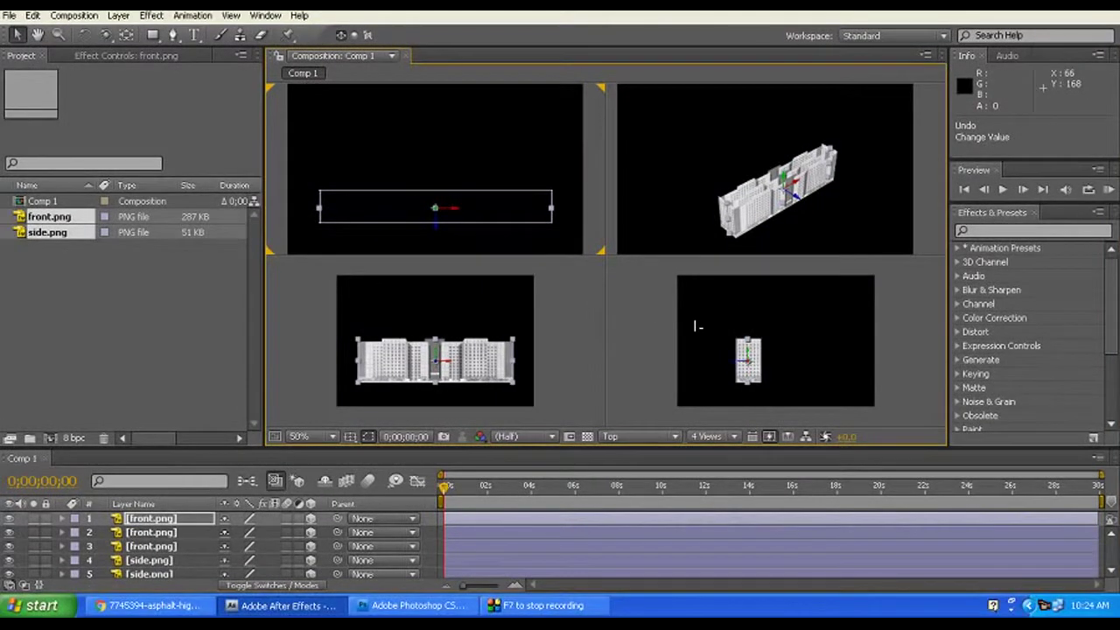
pyautogui.hotkey('ctrl', 'alt', 'shift', 'r')
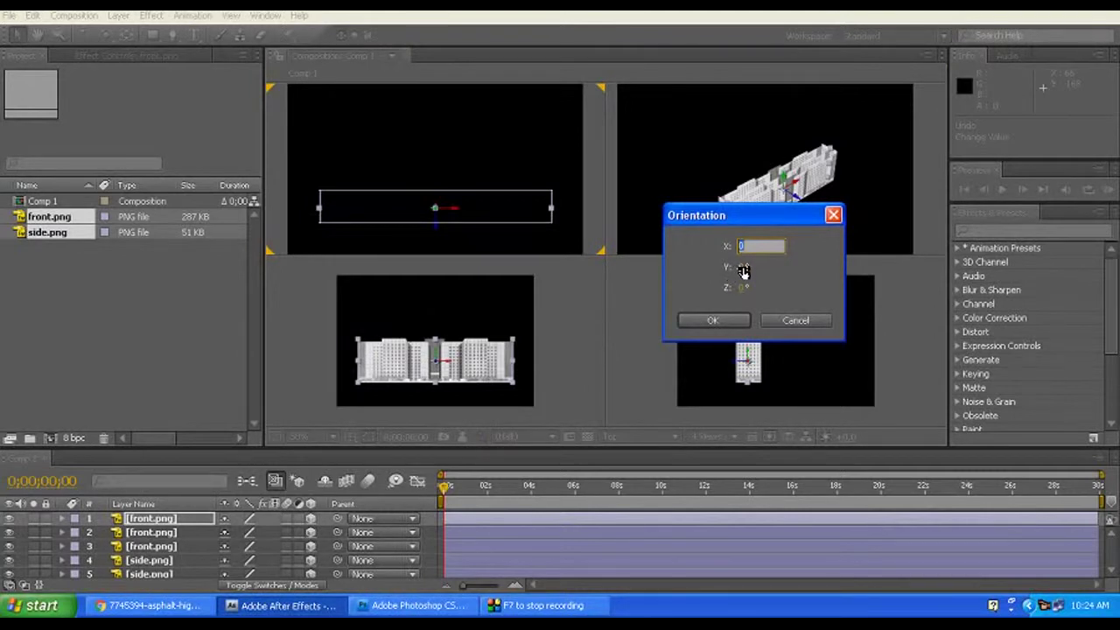
pyautogui.click(712, 320)
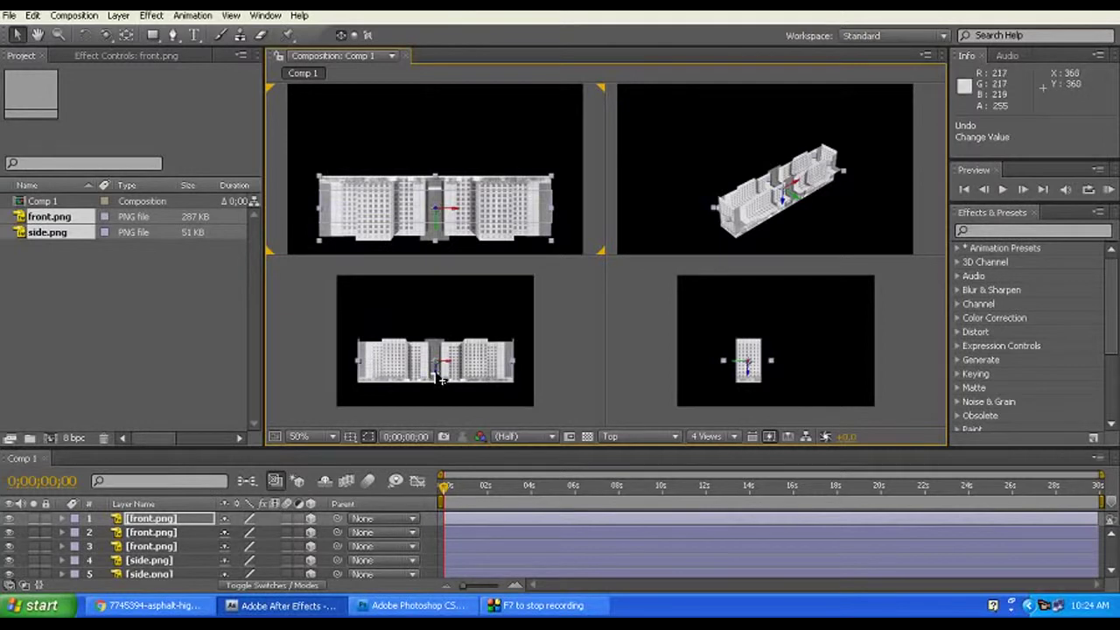
# - Raise the flat front.png layer and shift its depth in the Right view
pyautogui.moveTo(442, 378); pyautogui.dragTo(444, 359)
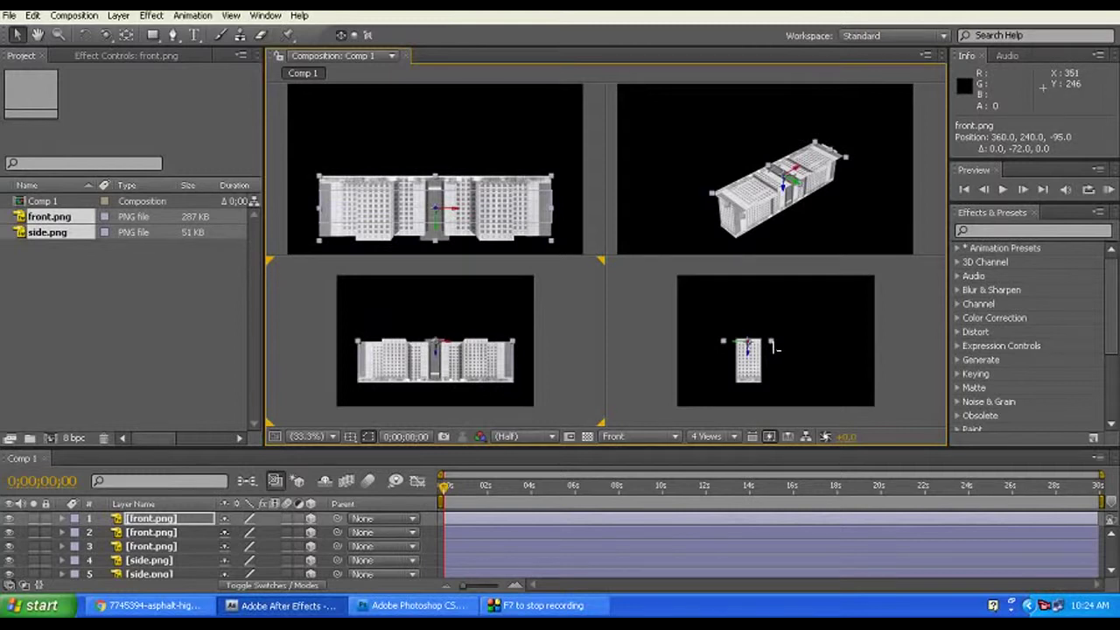
pyautogui.moveTo(774, 347); pyautogui.dragTo(779, 345)
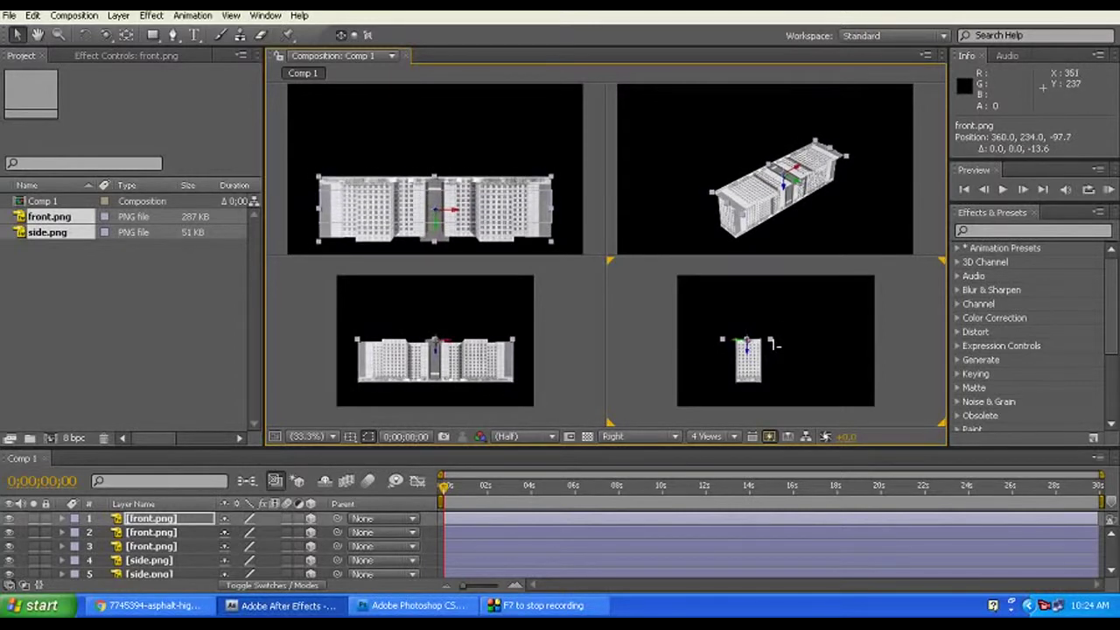
pyautogui.moveTo(775, 345)
pyautogui.mouseDown()
pyautogui.moveTo(780, 320)
pyautogui.moveTo(777, 347)
pyautogui.mouseUp()
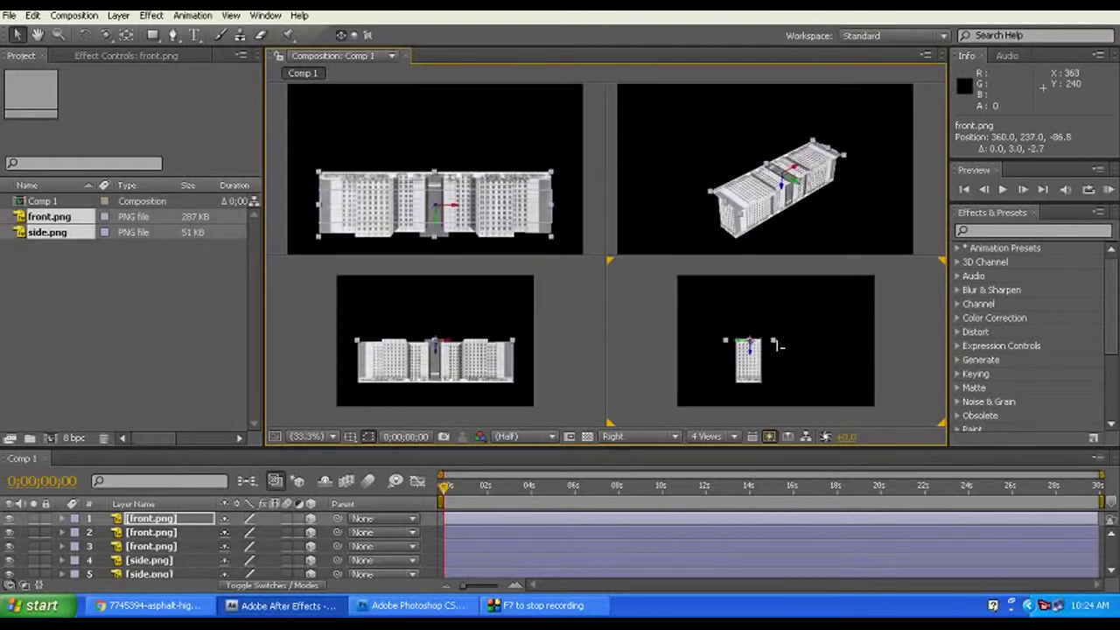
pyautogui.moveTo(776, 347)
pyautogui.mouseDown()
pyautogui.moveTo(786, 337)
pyautogui.moveTo(834, 349)
pyautogui.moveTo(836, 323)
pyautogui.mouseUp()
pyautogui.press('/')
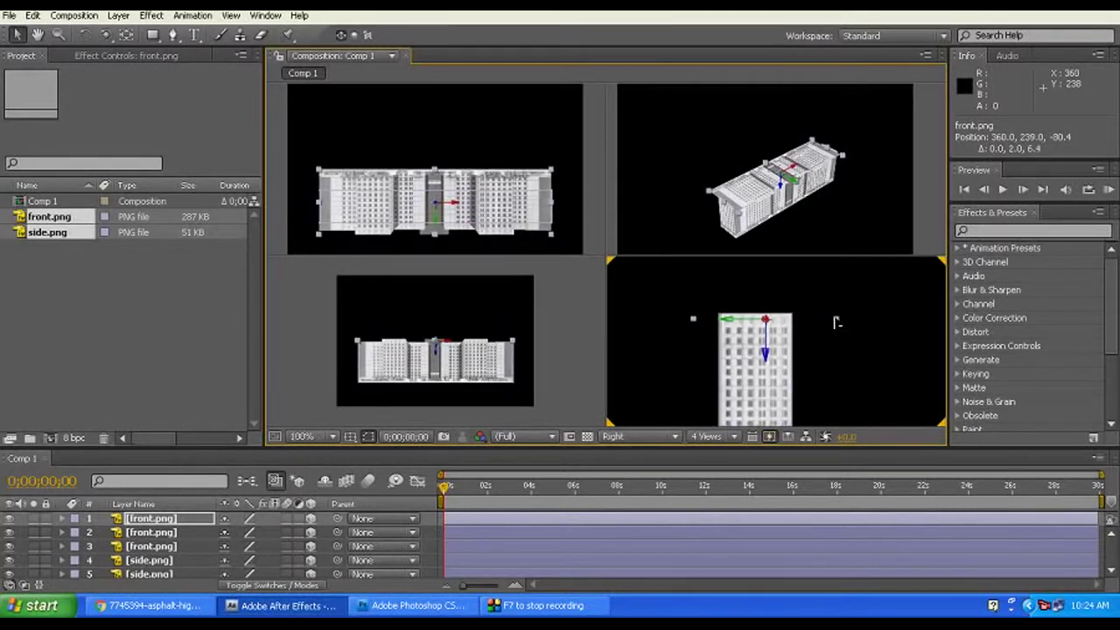
# - Fine-tune it to 360, 234, -87.7 and squash its height to 38%
pyautogui.moveTo(837, 326); pyautogui.dragTo(835, 319)
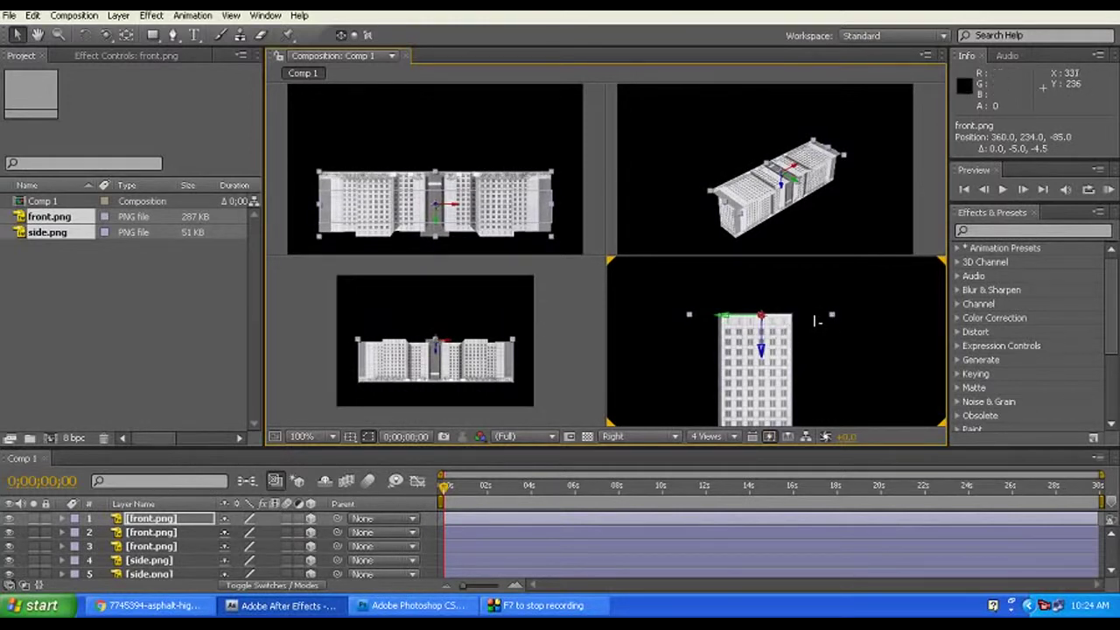
pyautogui.moveTo(833, 319); pyautogui.dragTo(828, 321)
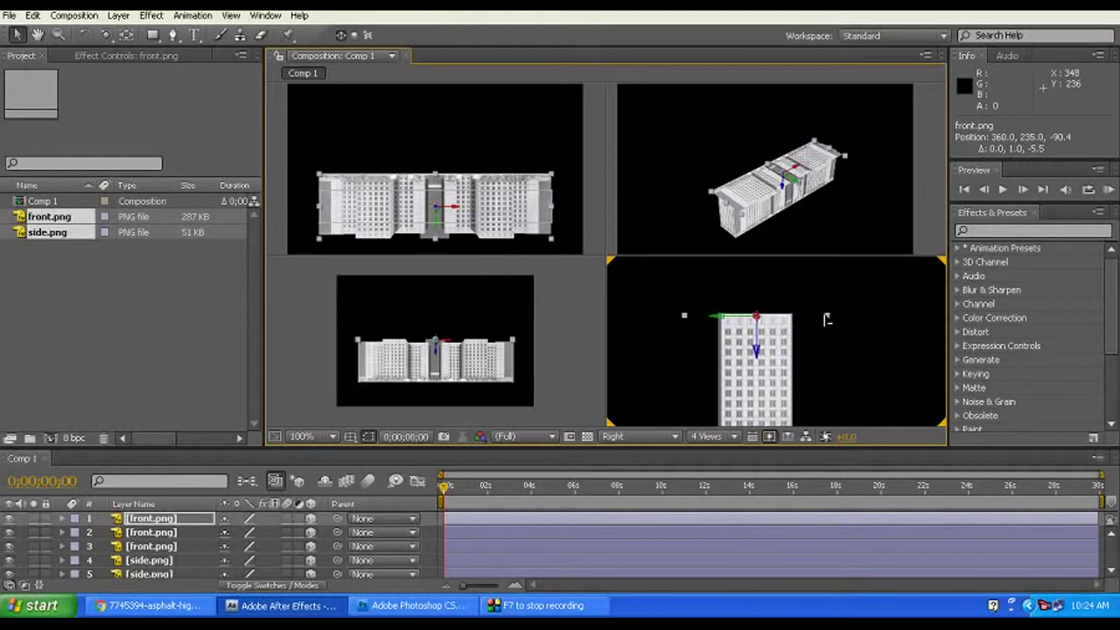
pyautogui.moveTo(828, 319); pyautogui.dragTo(830, 320)
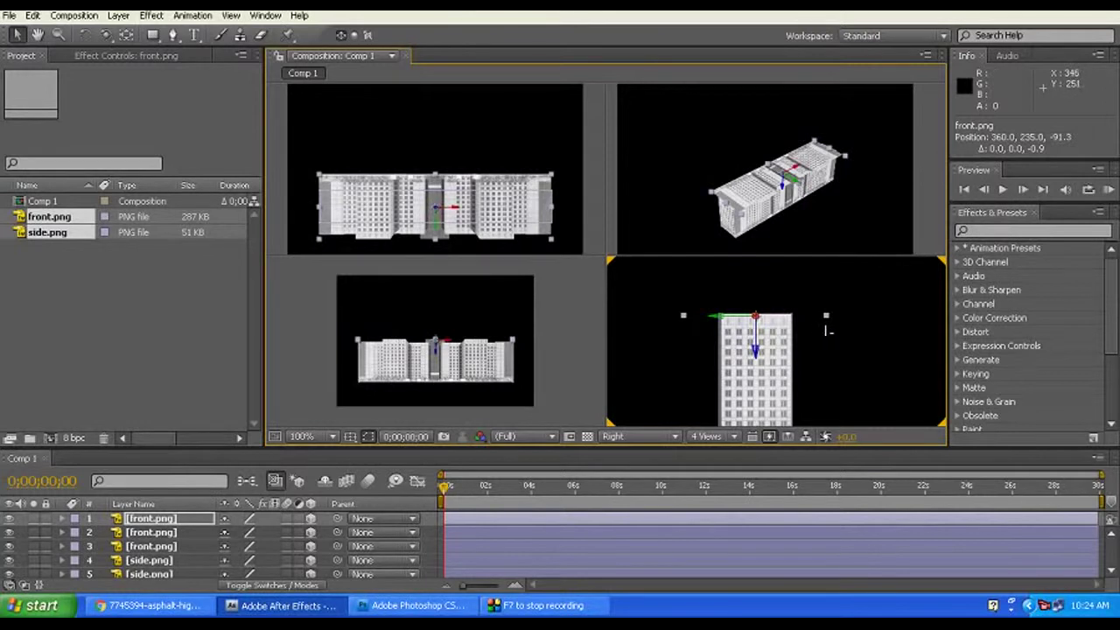
pyautogui.click(828, 321)
pyautogui.click(828, 321)
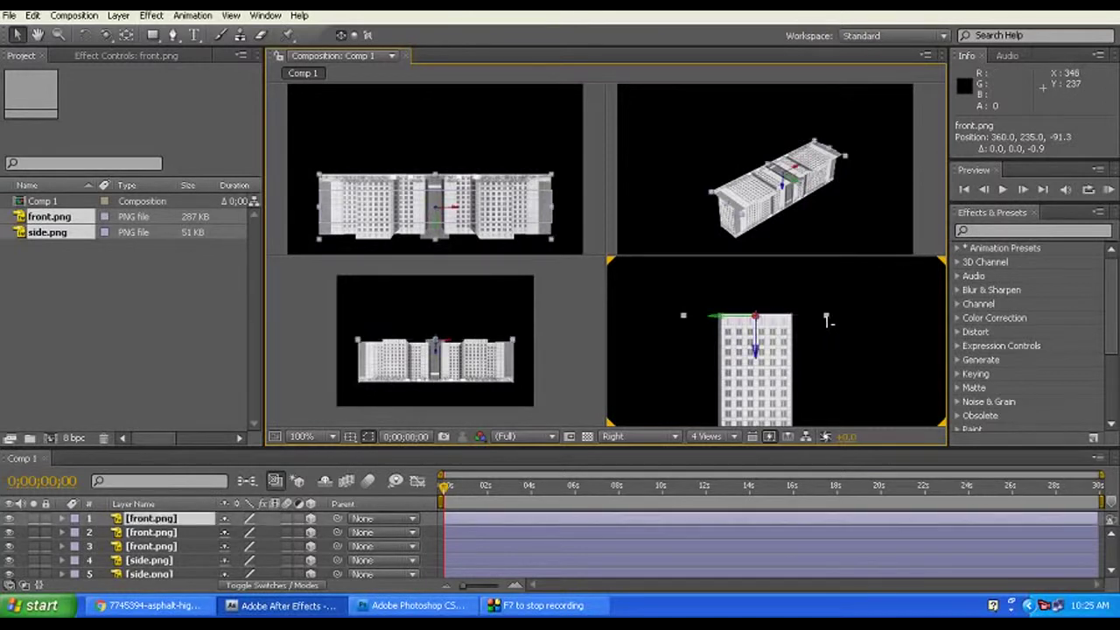
pyautogui.moveTo(828, 321); pyautogui.dragTo(833, 320)
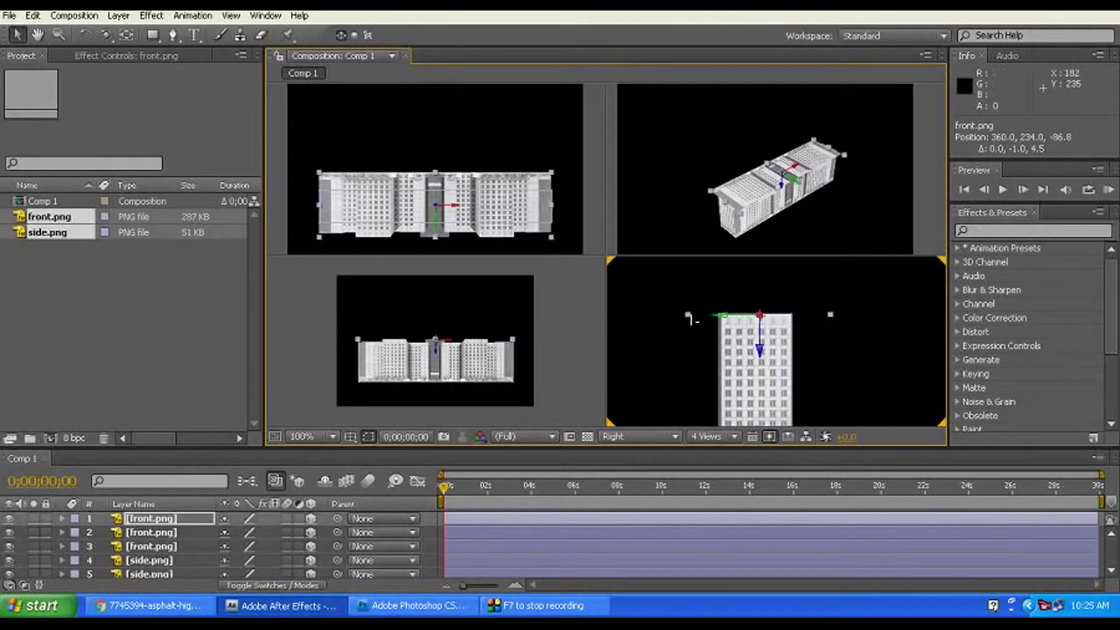
pyautogui.moveTo(692, 320)
pyautogui.mouseDown()
pyautogui.moveTo(713, 322)
pyautogui.moveTo(700, 319)
pyautogui.moveTo(690, 337)
pyautogui.mouseUp()
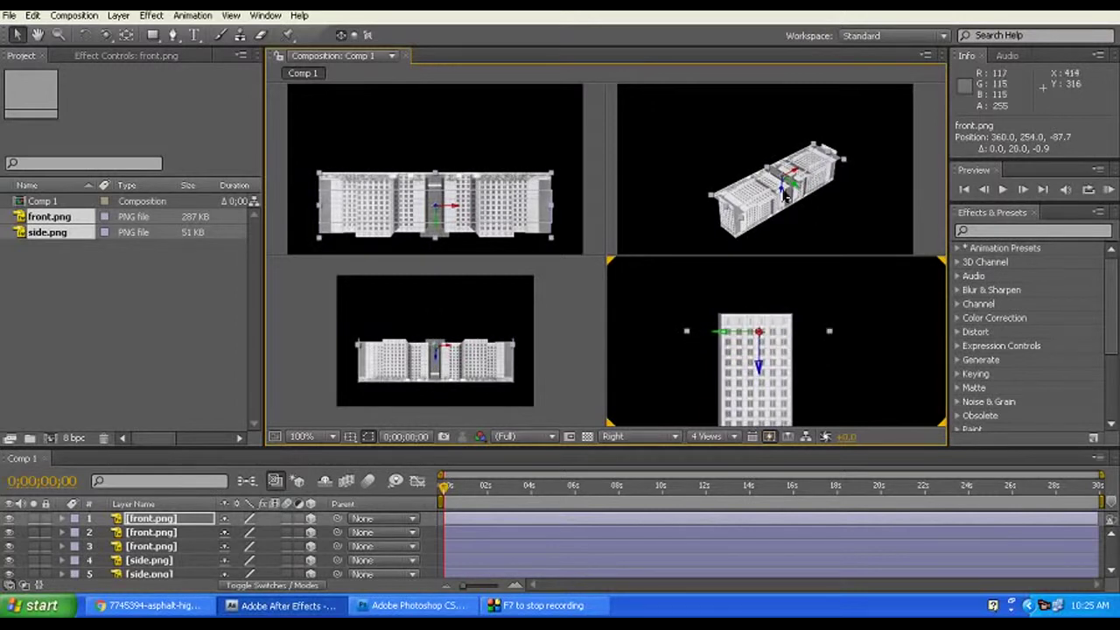
pyautogui.moveTo(769, 174)
pyautogui.mouseDown()
pyautogui.moveTo(778, 179)
pyautogui.moveTo(731, 346)
pyautogui.moveTo(767, 353)
pyautogui.mouseUp()
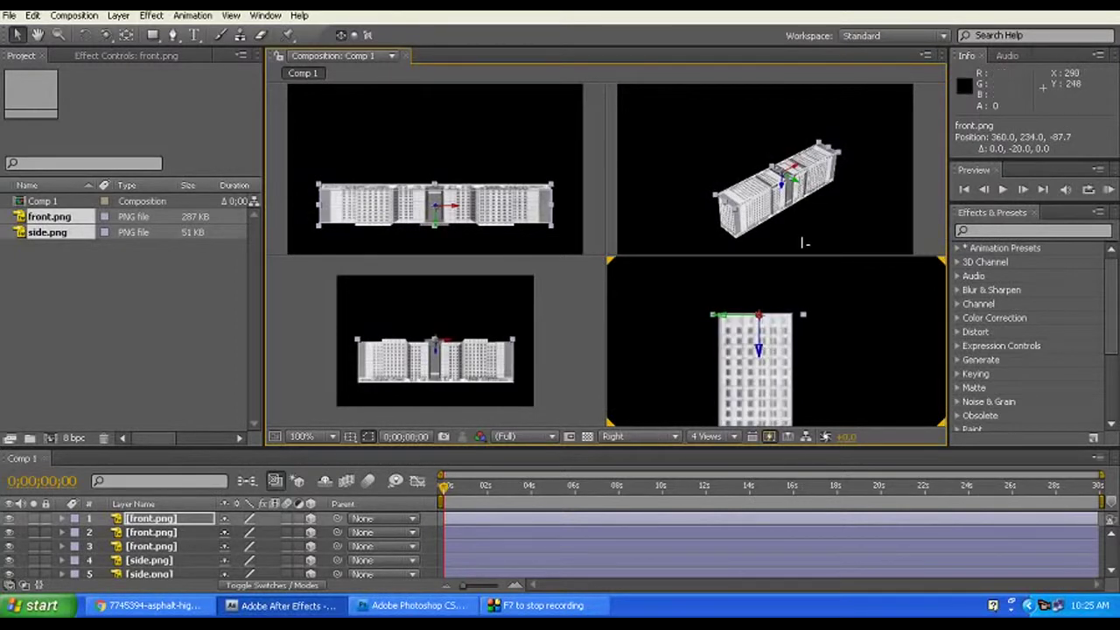
# - Zoom and pan the perspective view to frame the buildings and select the front.png roof layer
pyautogui.click(792, 208)
pyautogui.press(',')
pyautogui.press(',')
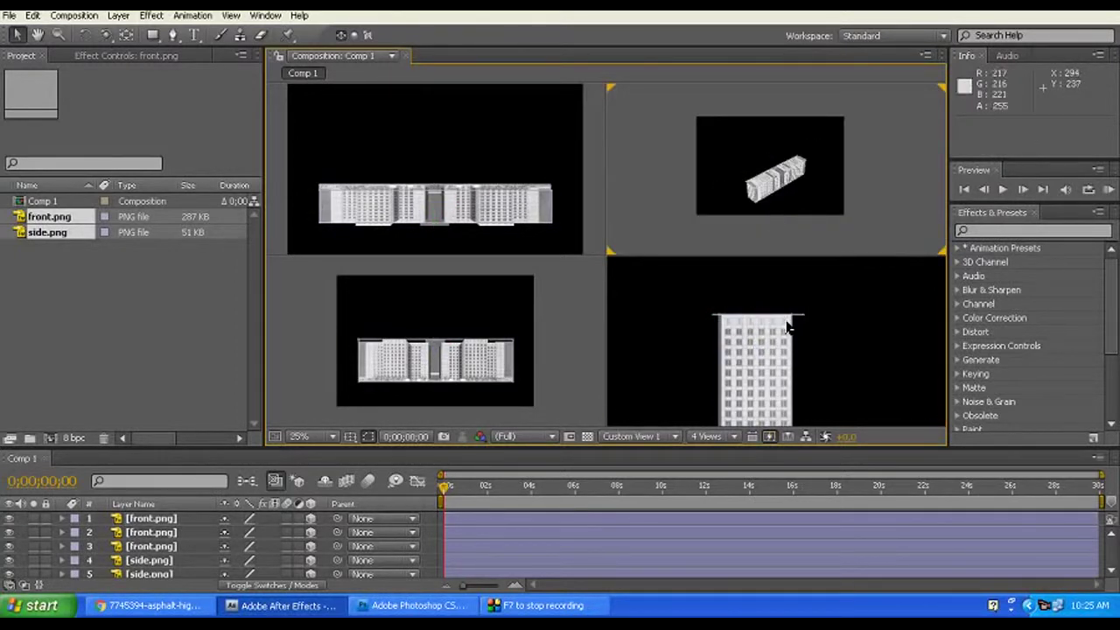
pyautogui.click(803, 321)
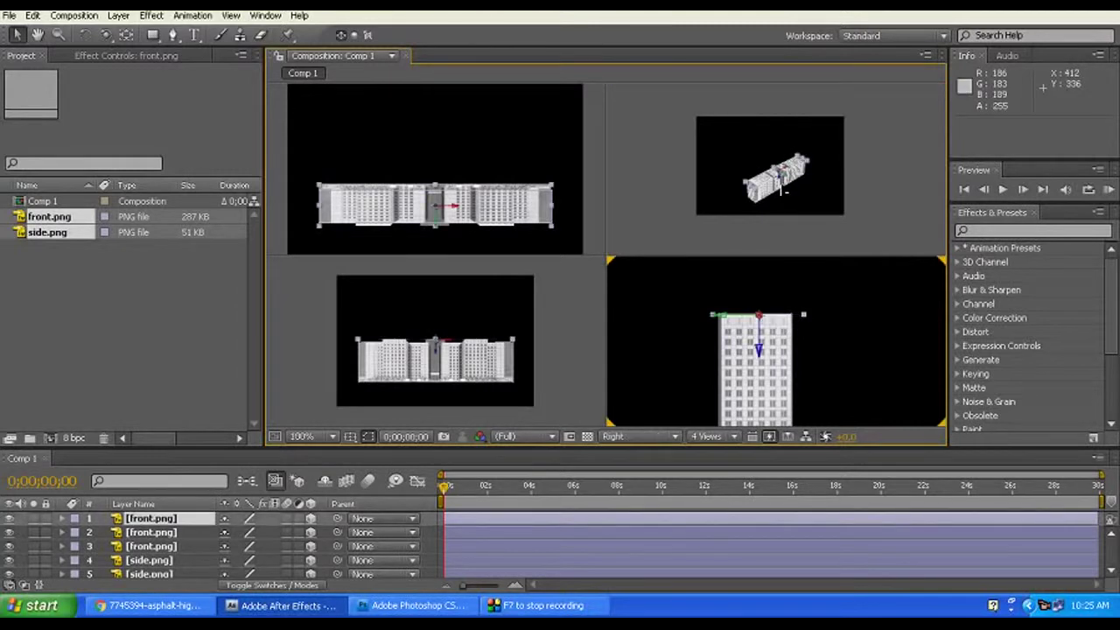
pyautogui.click(785, 186)
pyautogui.scroll(2, 770, 175)
pyautogui.scroll(2, 761, 170)
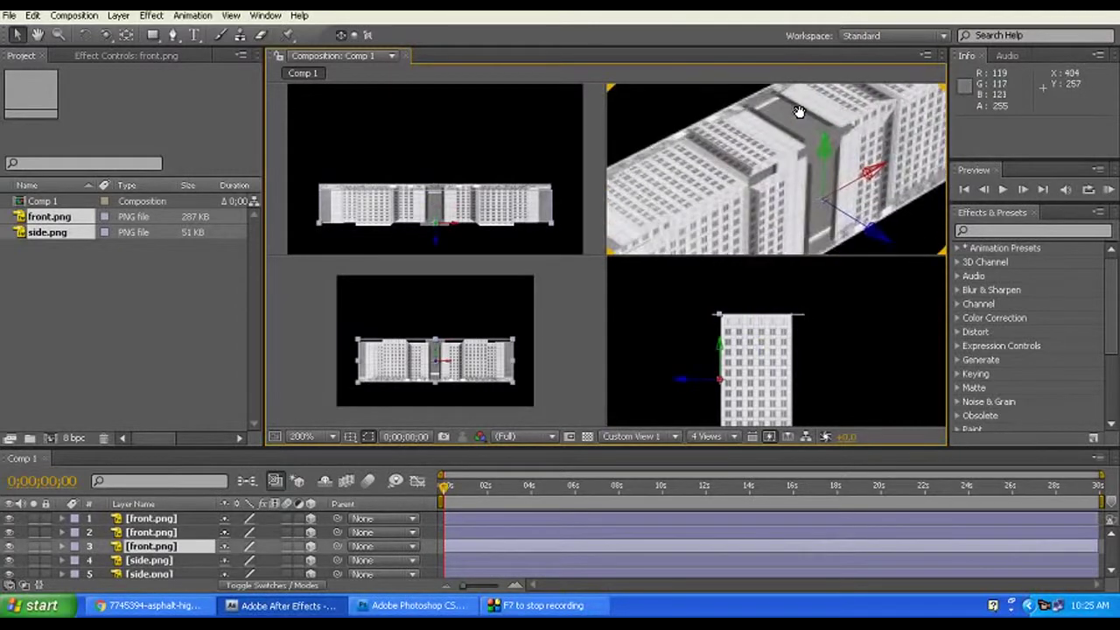
pyautogui.scroll(2, 749, 161)
pyautogui.moveTo(748, 161); pyautogui.dragTo(709, 173)
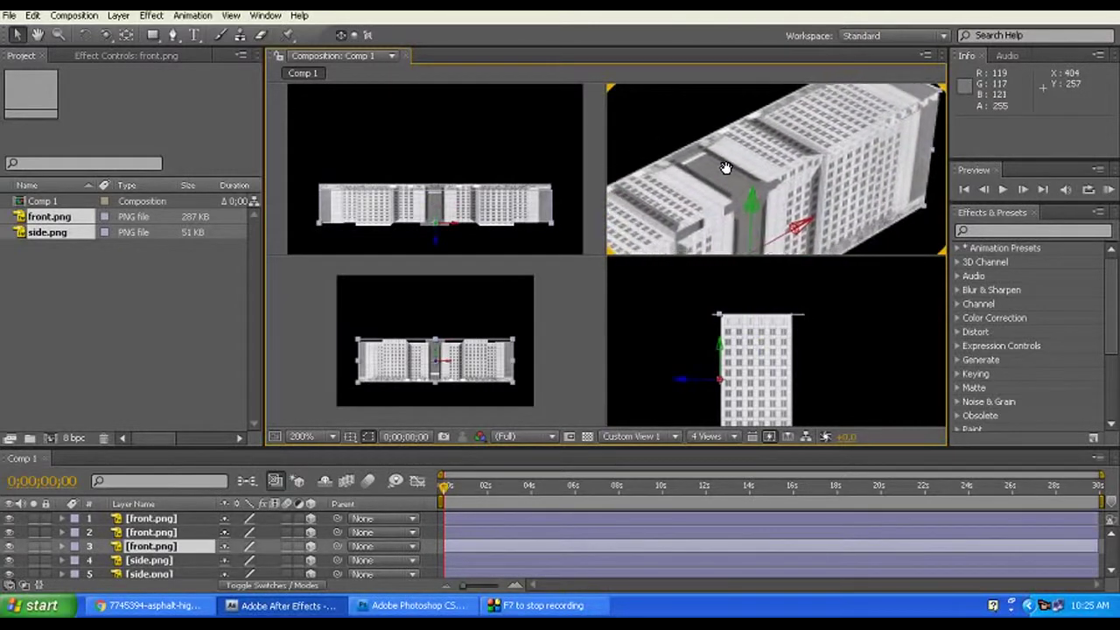
pyautogui.click(802, 320)
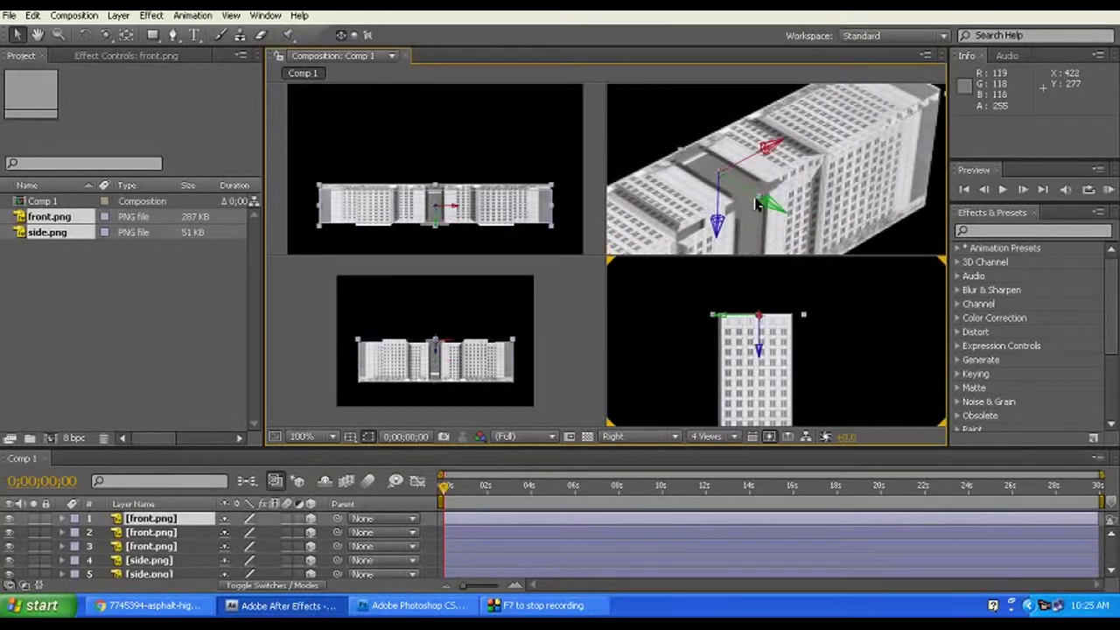
pyautogui.moveTo(761, 203); pyautogui.dragTo(759, 200)
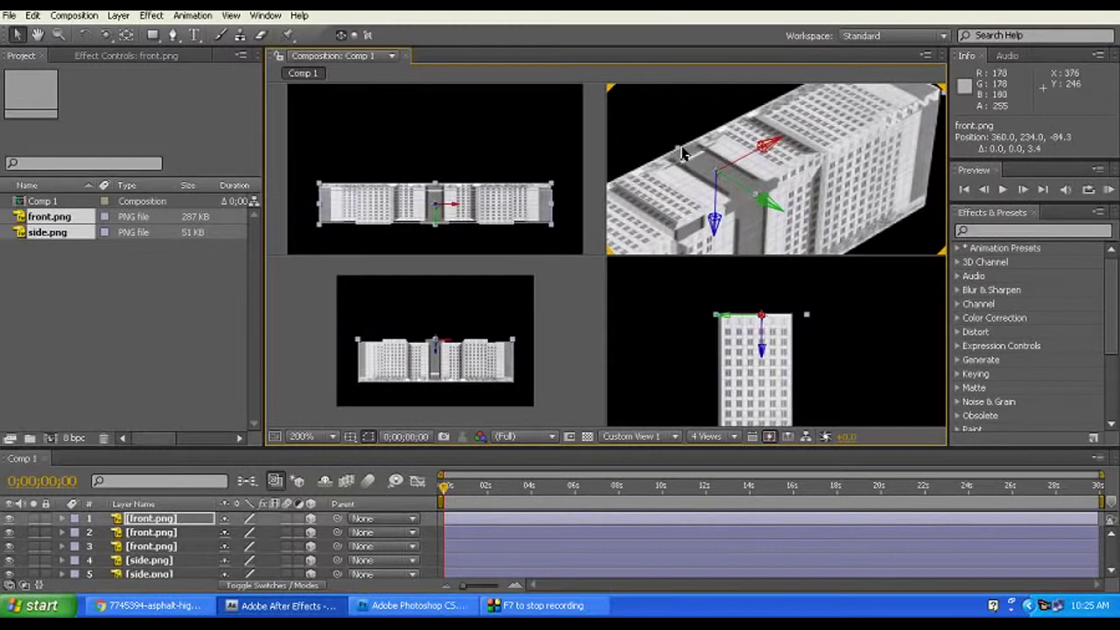
# - Shrink the roof layer's height to 34% and push it back to Z -89.3
pyautogui.moveTo(681, 147)
pyautogui.mouseDown()
pyautogui.moveTo(689, 161)
pyautogui.moveTo(695, 153)
pyautogui.mouseUp()
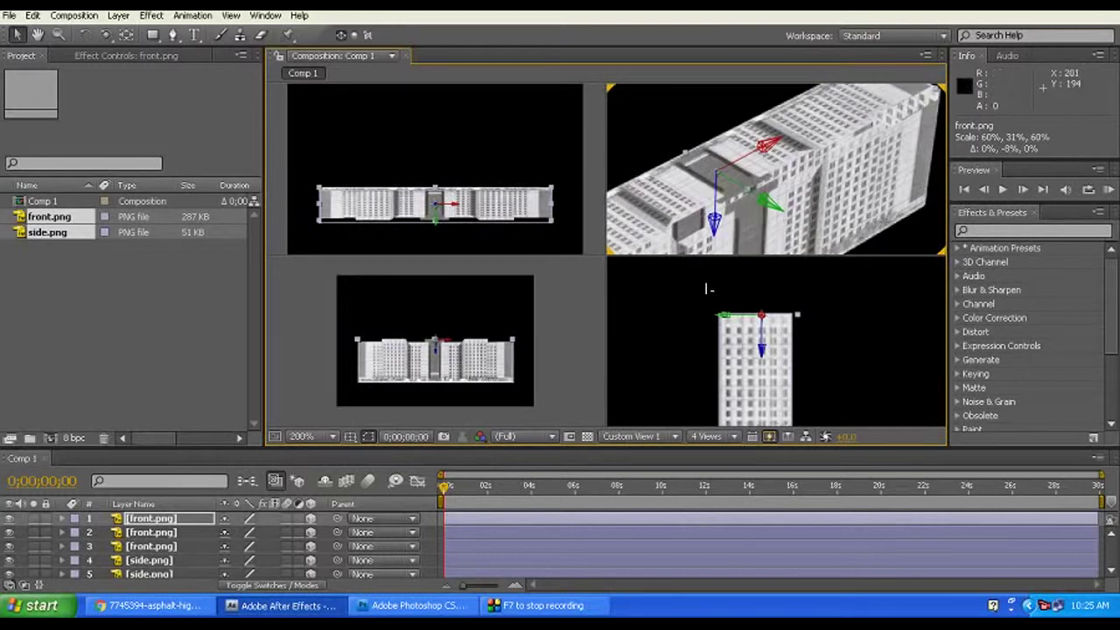
pyautogui.click(725, 321)
pyautogui.moveTo(725, 320); pyautogui.dragTo(725, 321)
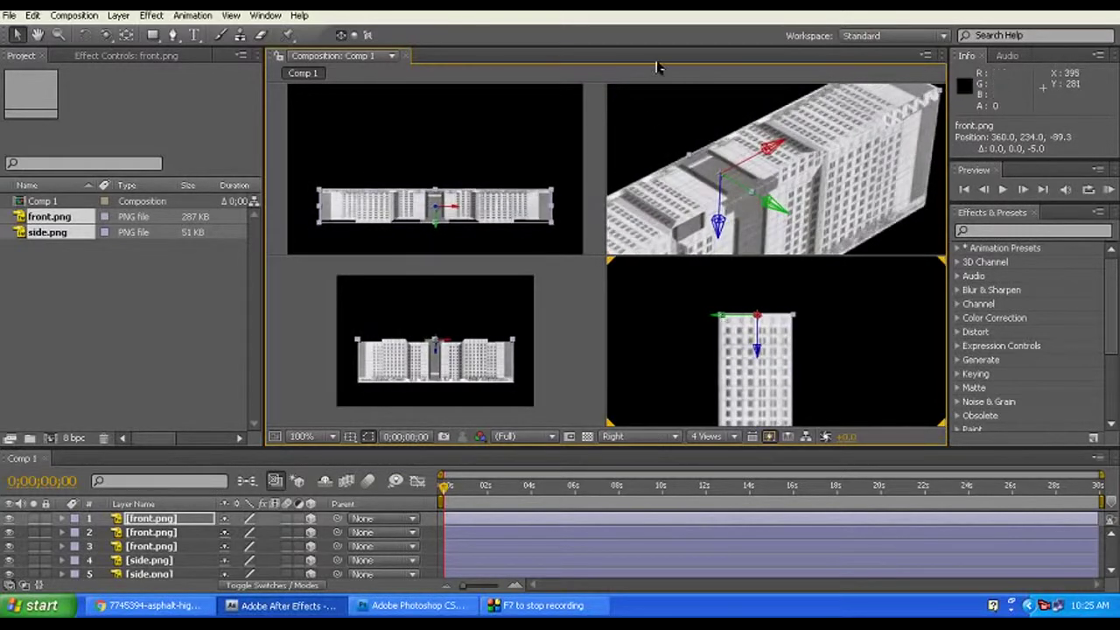
pyautogui.click(645, 120)
pyautogui.scroll(-2, 656, 134)
pyautogui.moveTo(712, 170)
pyautogui.mouseDown()
pyautogui.moveTo(710, 123)
pyautogui.moveTo(729, 149)
pyautogui.mouseUp()
pyautogui.click(470, 160)
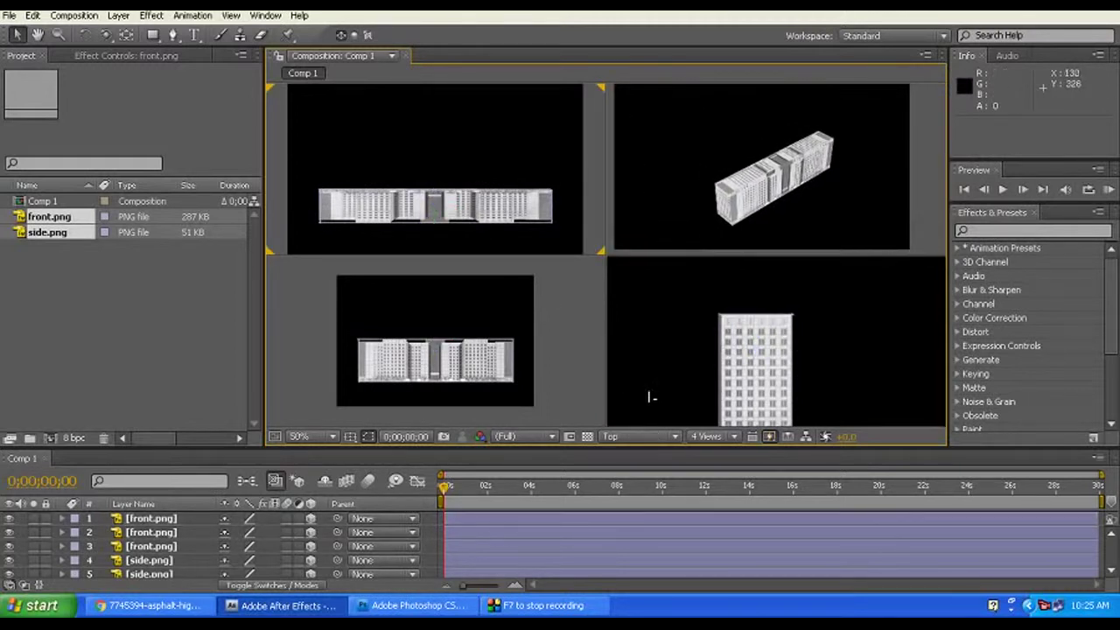
# - Set the lower-right view to Custom View 1 and orbit it to frame the buildings
pyautogui.moveTo(649, 397); pyautogui.dragTo(645, 333)
pyautogui.click(668, 438)
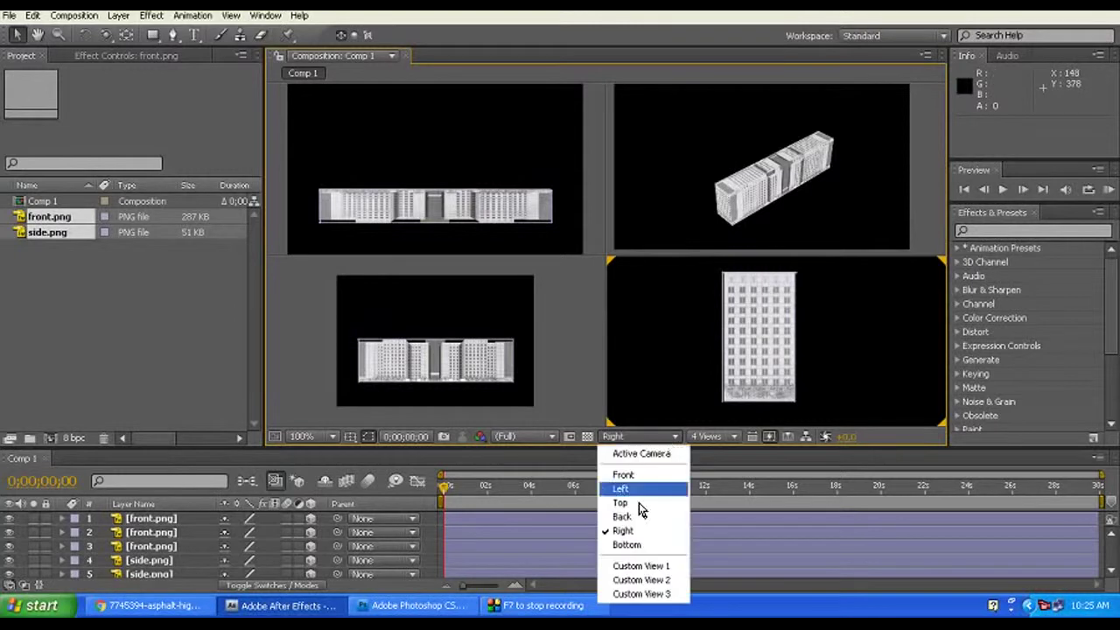
pyautogui.click(640, 568)
pyautogui.moveTo(748, 302)
pyautogui.mouseDown()
pyautogui.moveTo(737, 357)
pyautogui.moveTo(581, 260)
pyautogui.moveTo(978, 276)
pyautogui.moveTo(814, 344)
pyautogui.moveTo(811, 375)
pyautogui.moveTo(799, 350)
pyautogui.moveTo(823, 337)
pyautogui.mouseUp()
pyautogui.press('c')
pyautogui.press('v')
# - Scale the roof layer to 37% height and move it to Y 243, depth -99
pyautogui.click(797, 348)
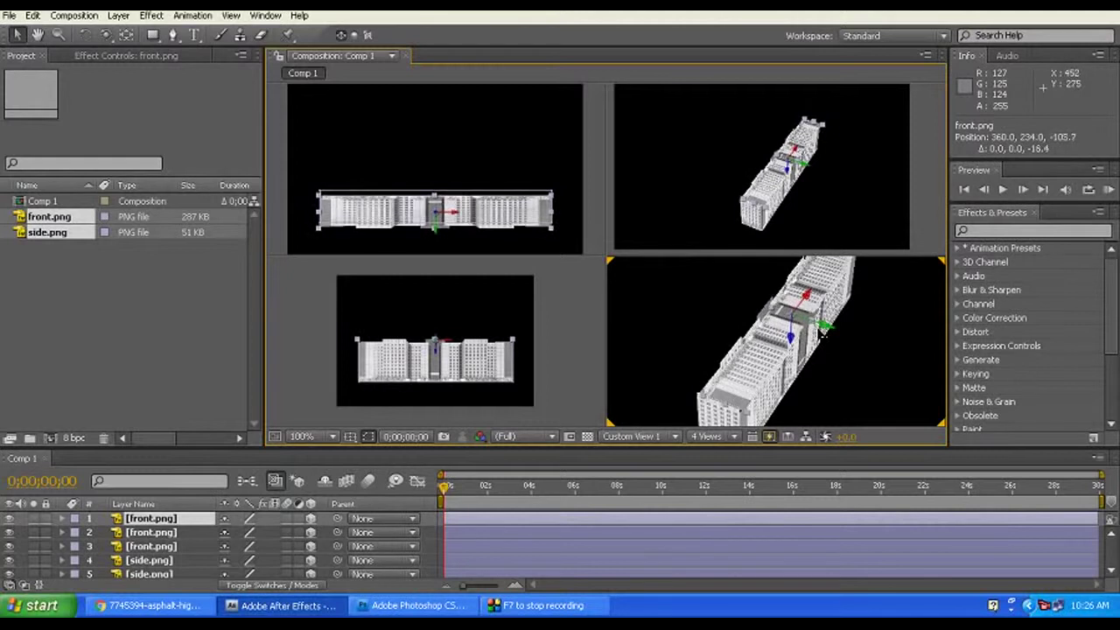
pyautogui.moveTo(823, 335); pyautogui.dragTo(770, 314)
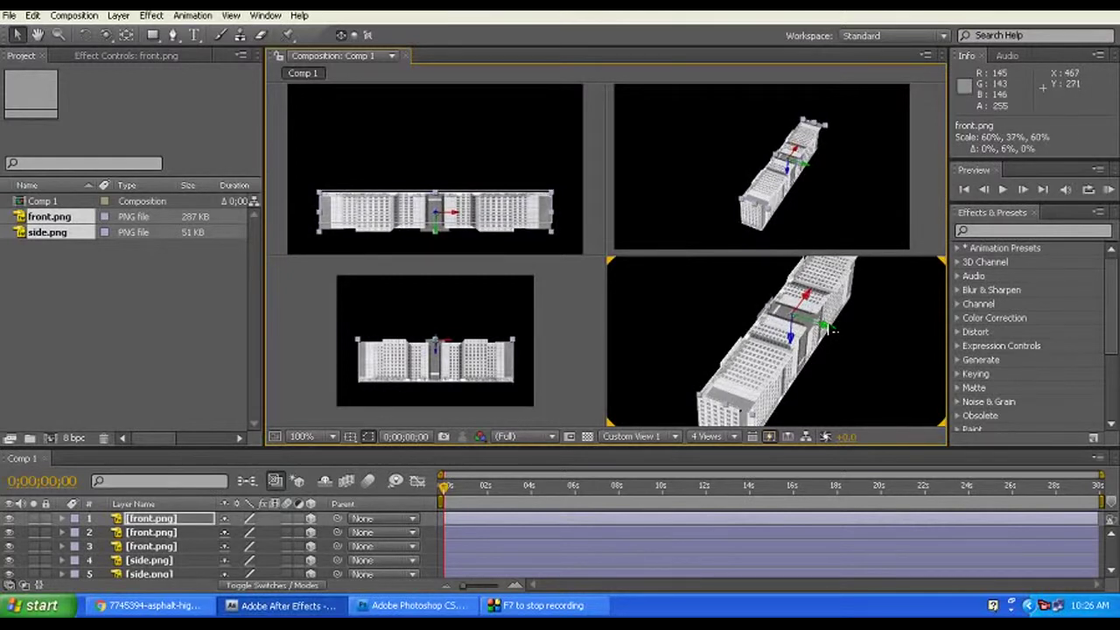
pyautogui.moveTo(833, 329)
pyautogui.mouseDown()
pyautogui.moveTo(845, 355)
pyautogui.moveTo(696, 253)
pyautogui.mouseUp()
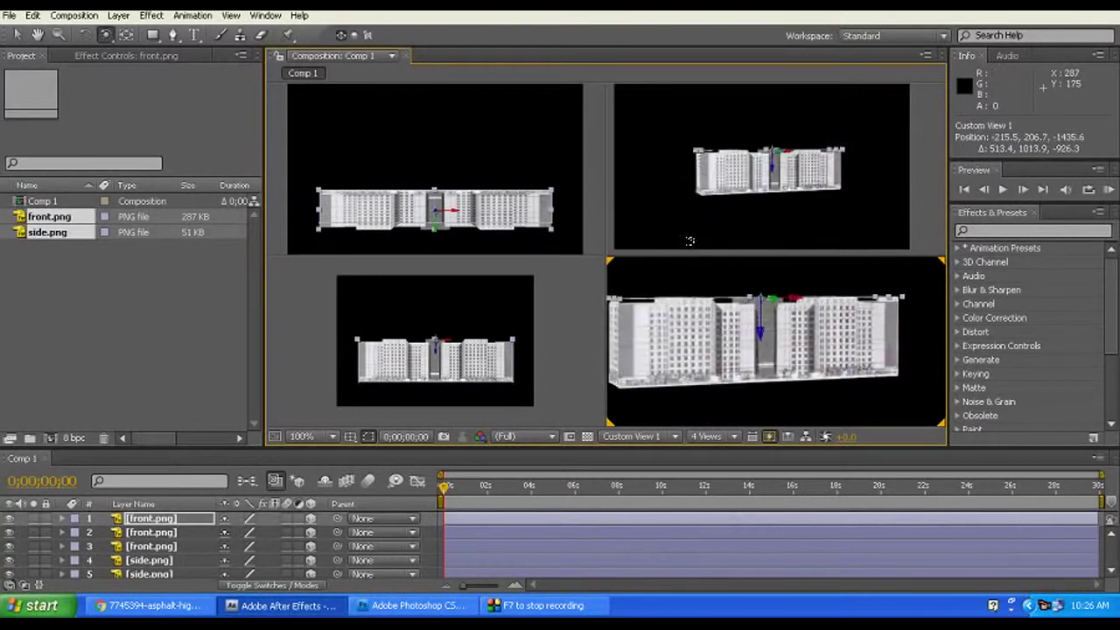
pyautogui.click(696, 250)
pyautogui.press('v')
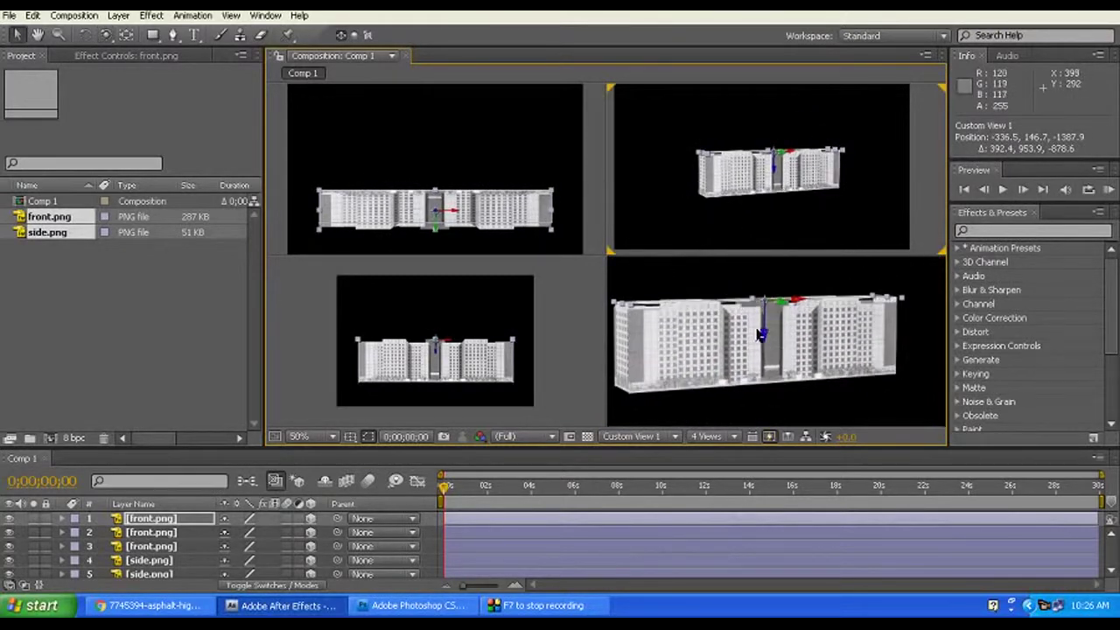
pyautogui.moveTo(769, 338); pyautogui.dragTo(772, 344)
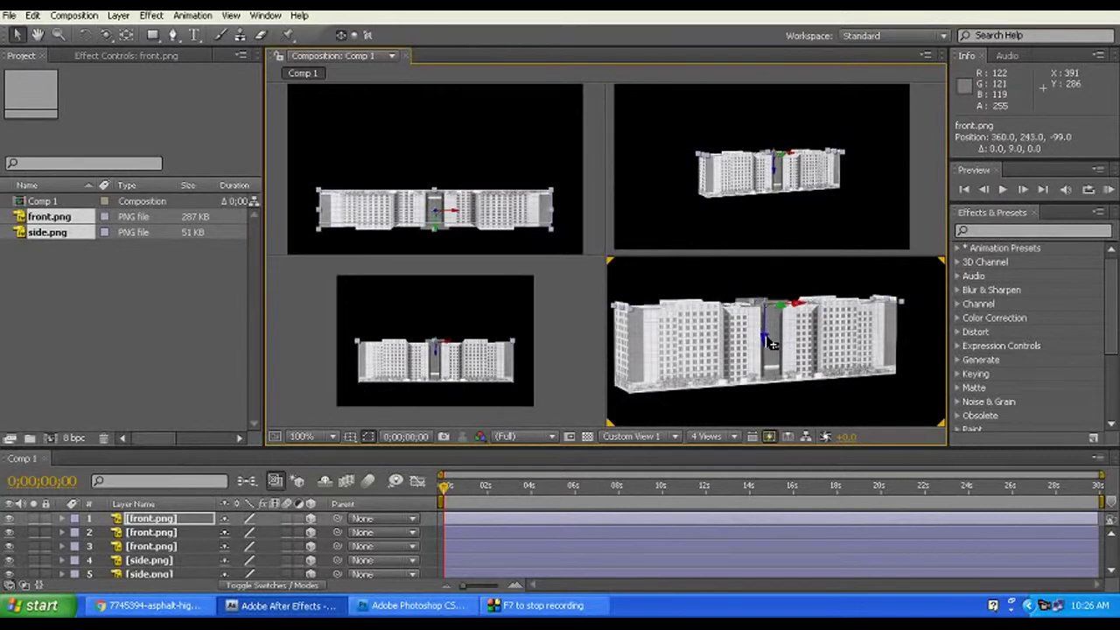
pyautogui.press('c')
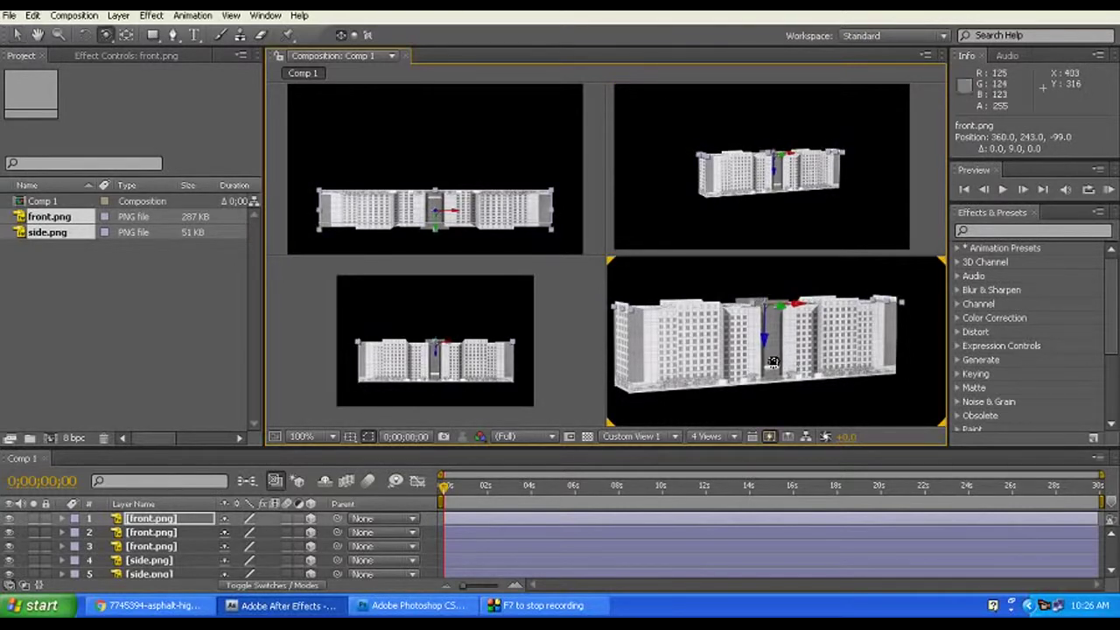
pyautogui.moveTo(787, 359)
pyautogui.mouseDown()
pyautogui.moveTo(1021, 378)
pyautogui.moveTo(789, 433)
pyautogui.mouseUp()
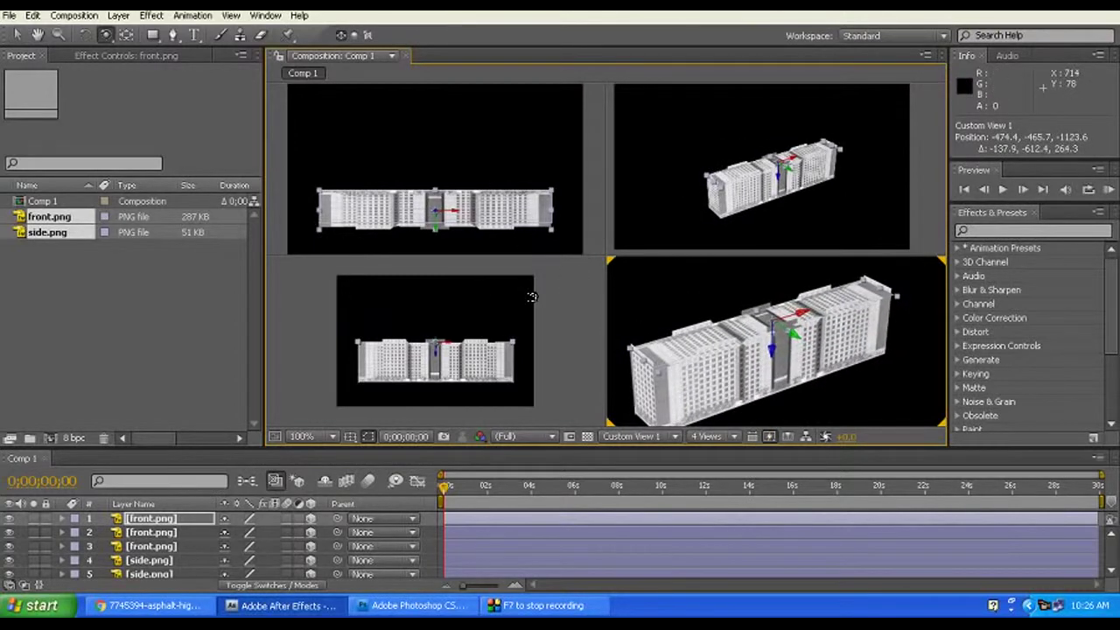
pyautogui.click(740, 440)
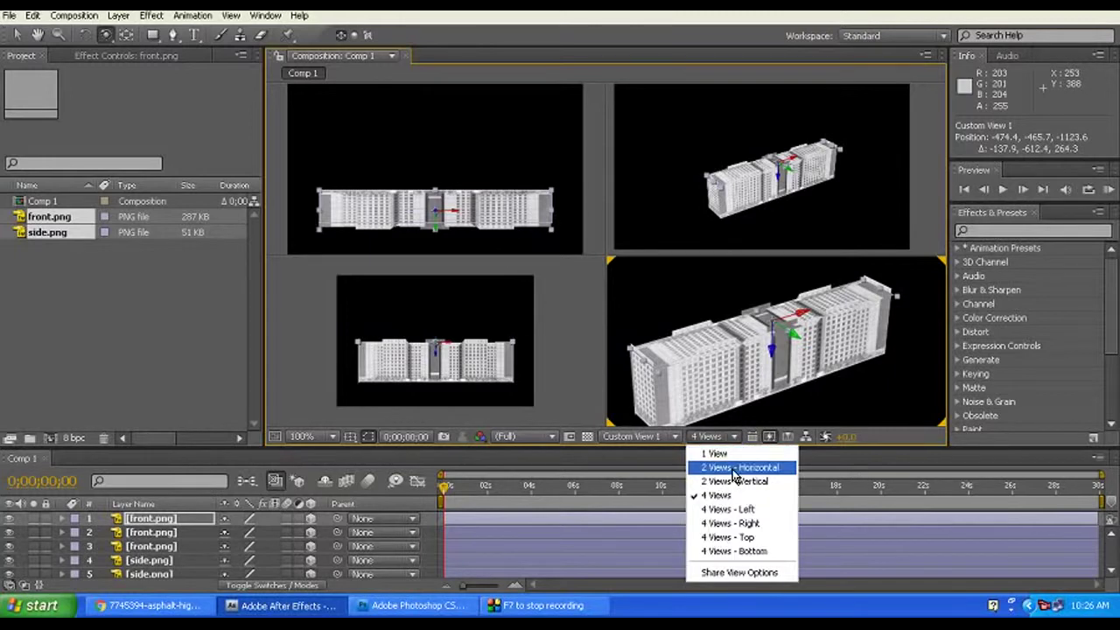
pyautogui.click(748, 537)
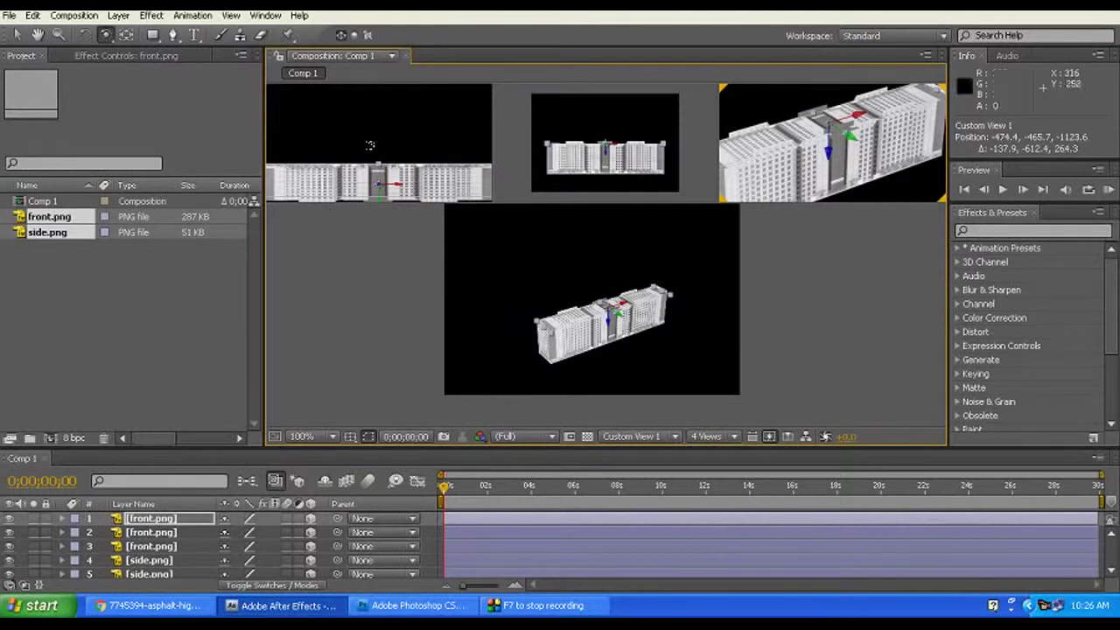
# - Switch the viewer to a single view and orbit to a new angle on the buildings
pyautogui.click(735, 438)
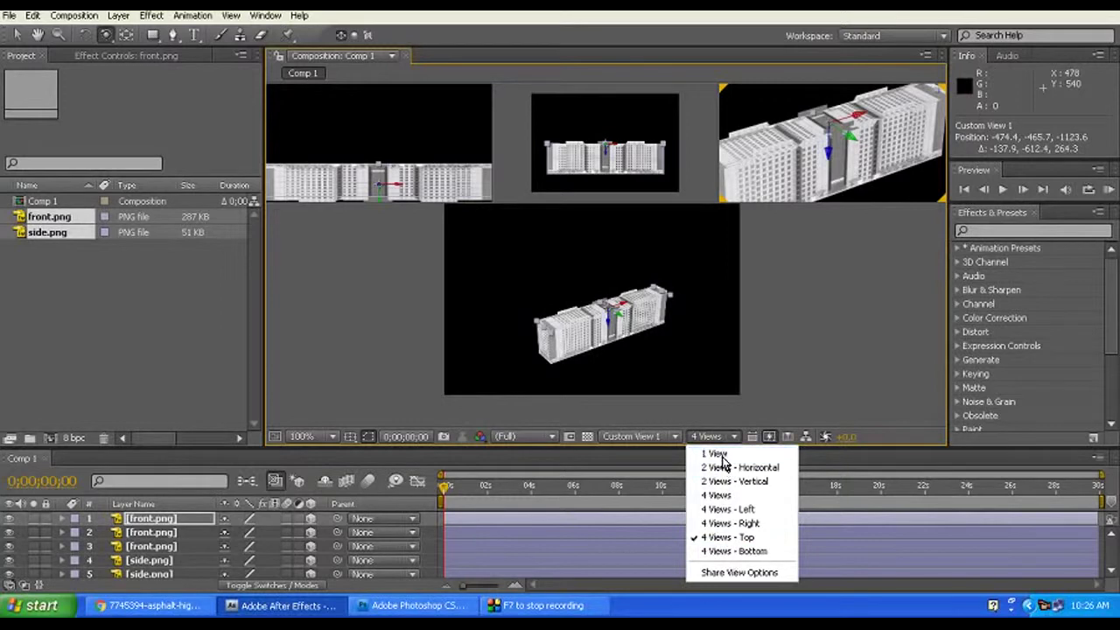
pyautogui.click(715, 453)
pyautogui.moveTo(662, 350); pyautogui.dragTo(624, 226)
pyautogui.scroll(1, 624, 226)
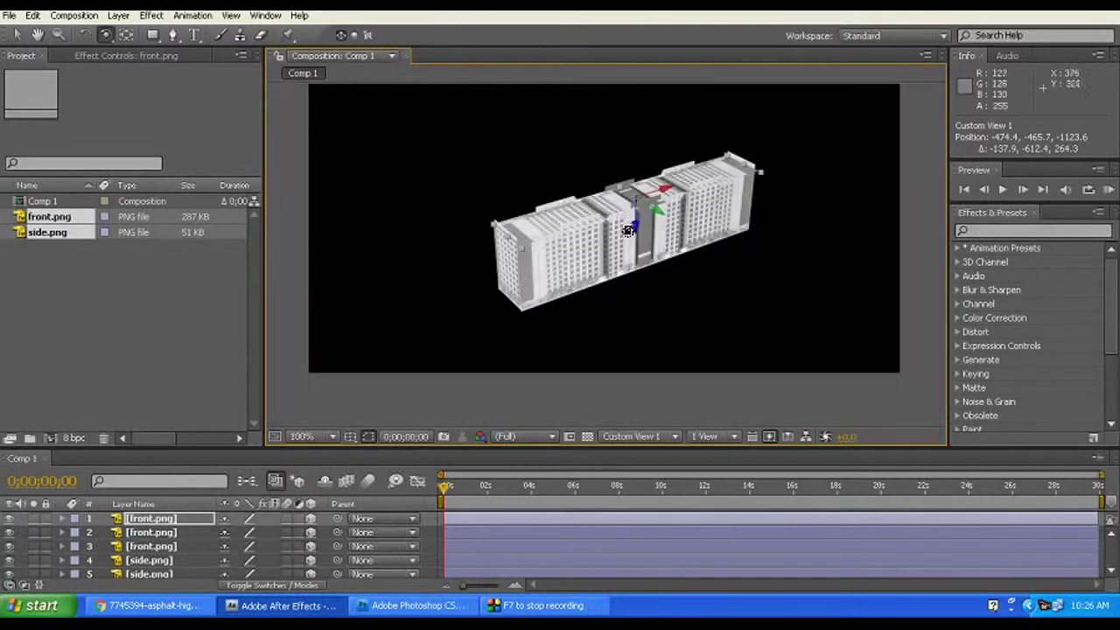
# - Select all building layers and push the block back along Z, to about -257.4
pyautogui.hotkey('ctrl', 'a')
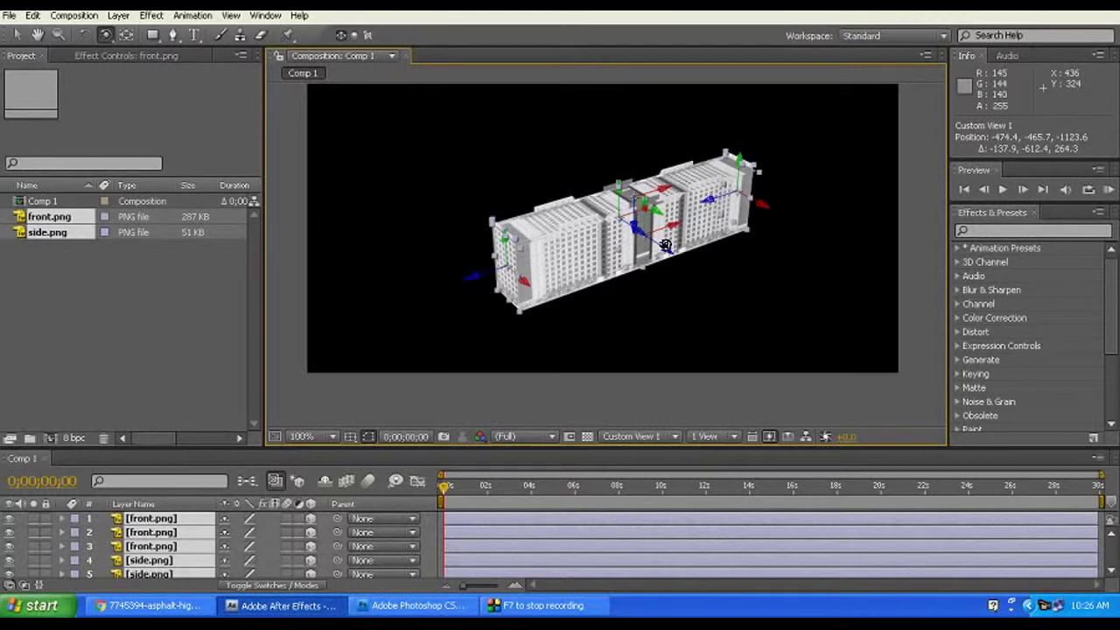
pyautogui.press('v')
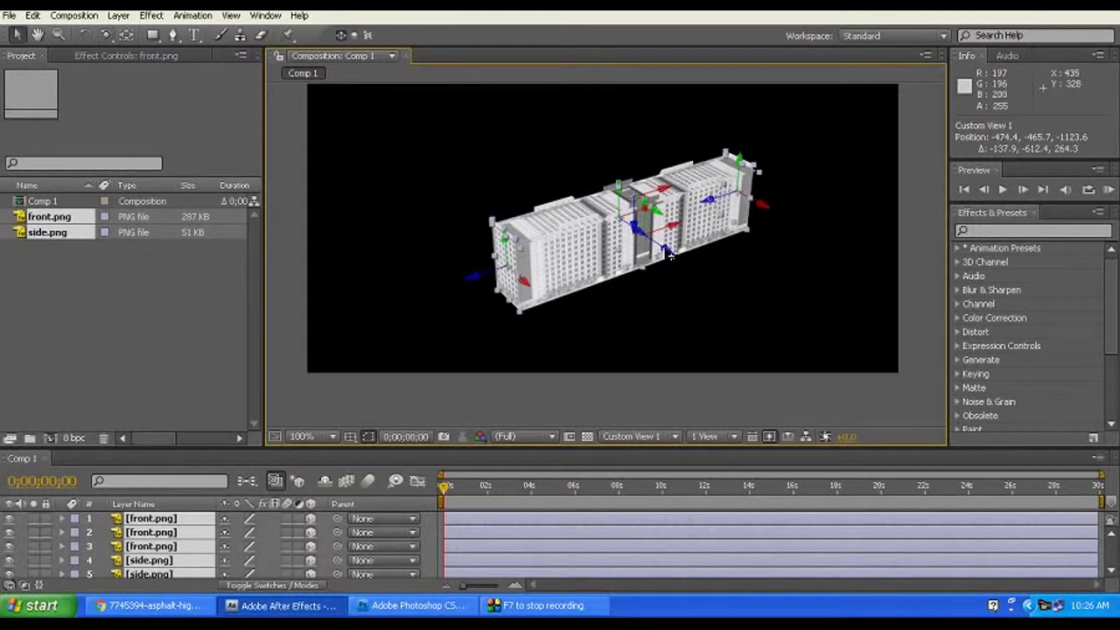
pyautogui.moveTo(673, 256); pyautogui.dragTo(730, 338)
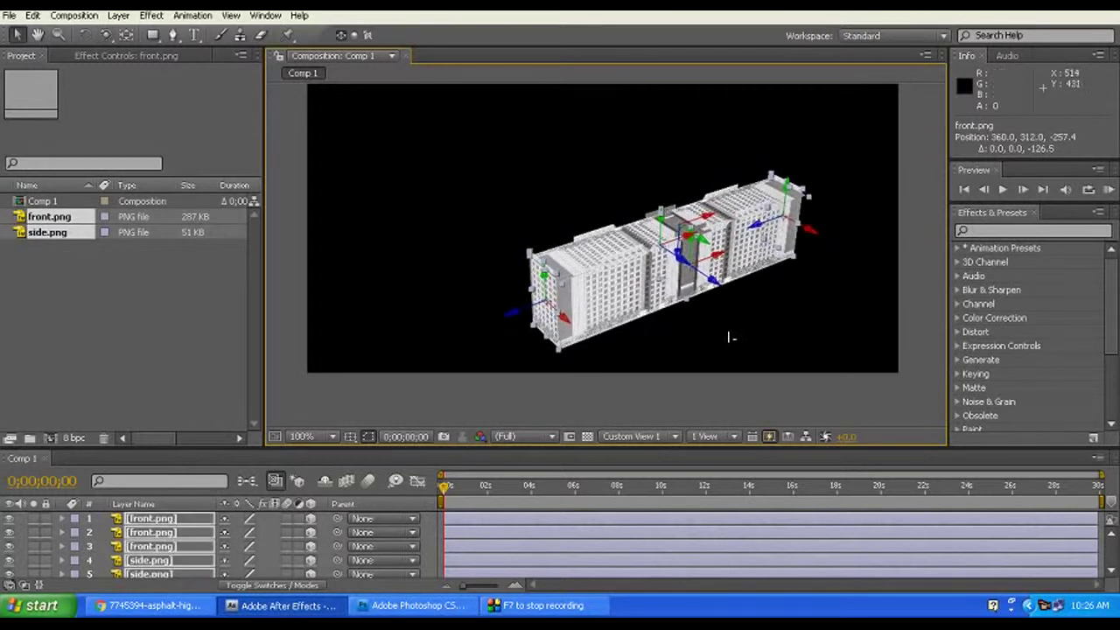
# - Duplicate the building block and offset the copy in depth, leaving a street-width gap
pyautogui.hotkey('ctrl', 'd')
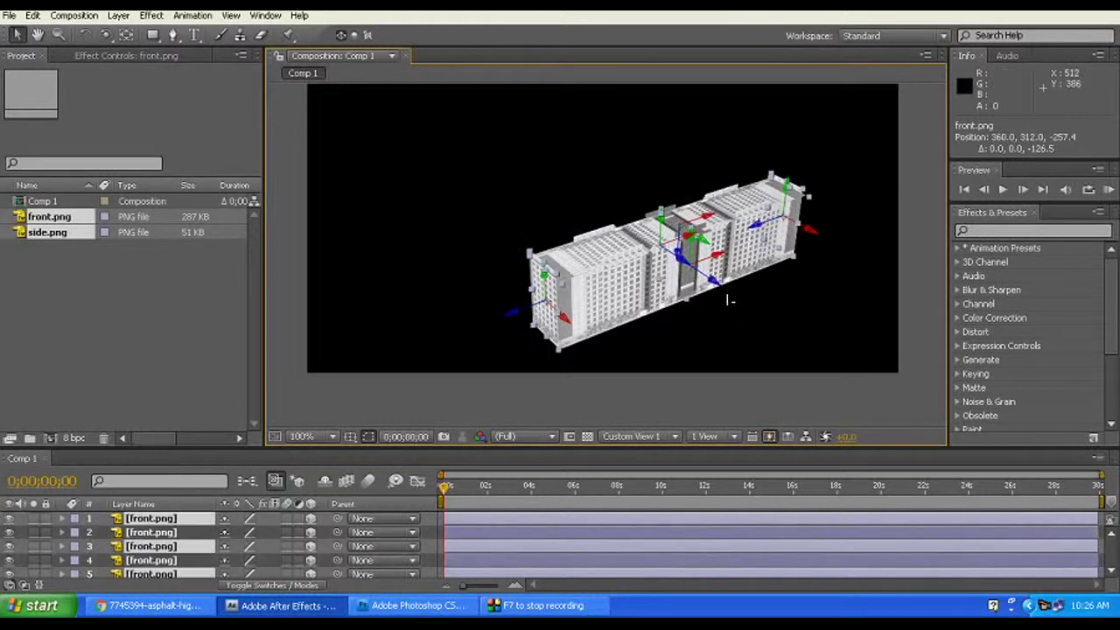
pyautogui.moveTo(714, 282); pyautogui.dragTo(540, 150)
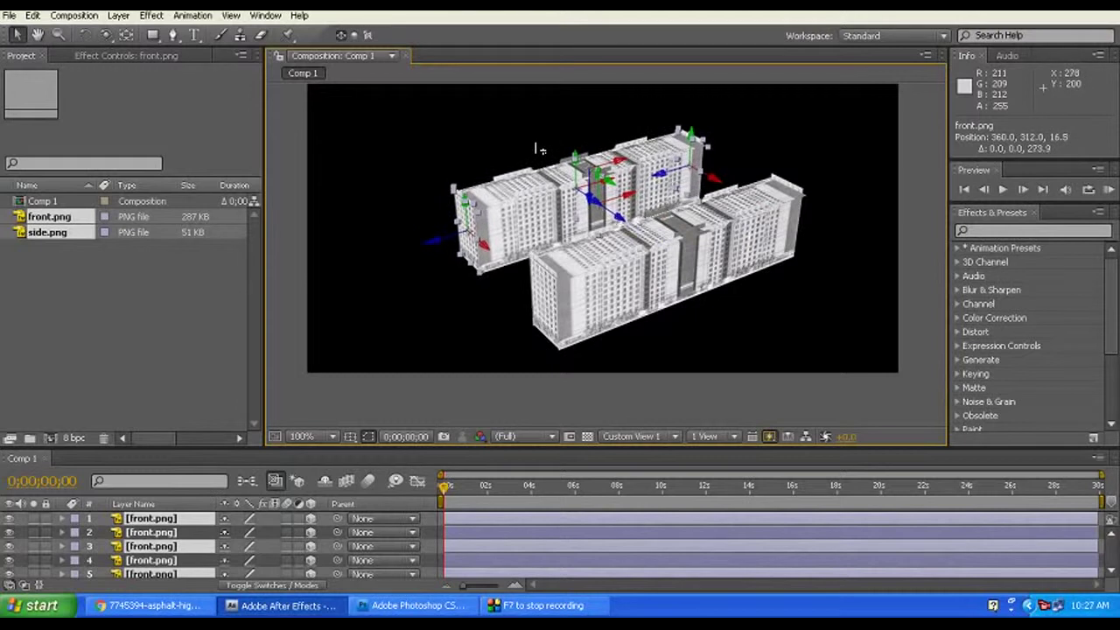
pyautogui.moveTo(540, 150); pyautogui.dragTo(543, 217)
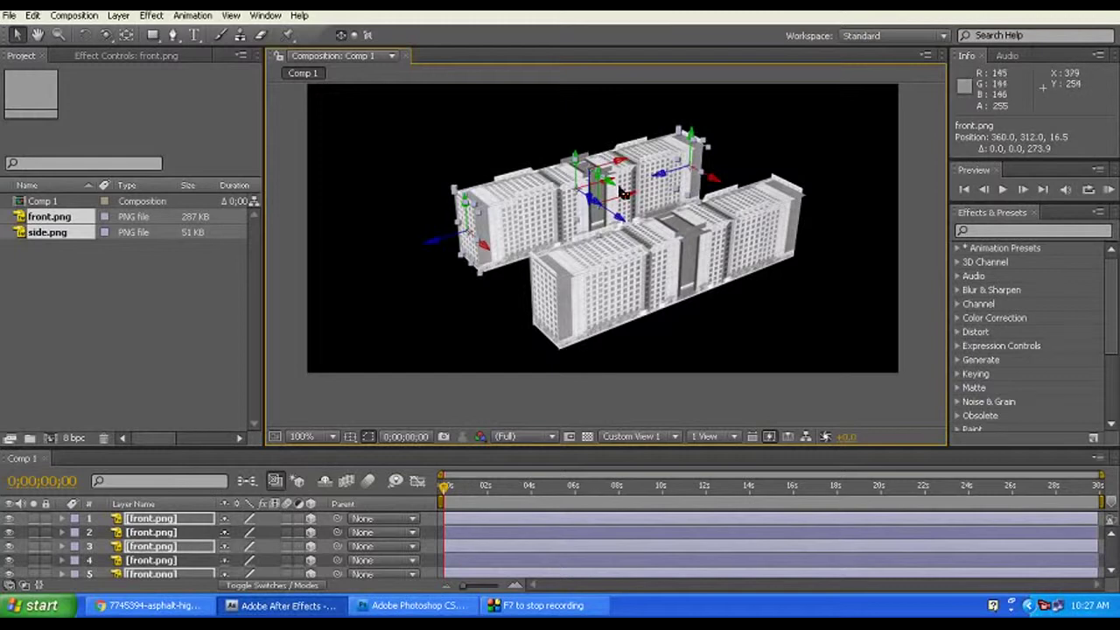
# - Orbit the view to see both building rows, then check the asphalt road image in the browser
pyautogui.press('c')
pyautogui.moveTo(578, 301)
pyautogui.mouseDown()
pyautogui.moveTo(541, 82)
pyautogui.moveTo(861, 287)
pyautogui.moveTo(354, 290)
pyautogui.moveTo(725, 300)
pyautogui.moveTo(553, 319)
pyautogui.moveTo(567, 270)
pyautogui.moveTo(689, 487)
pyautogui.mouseUp()
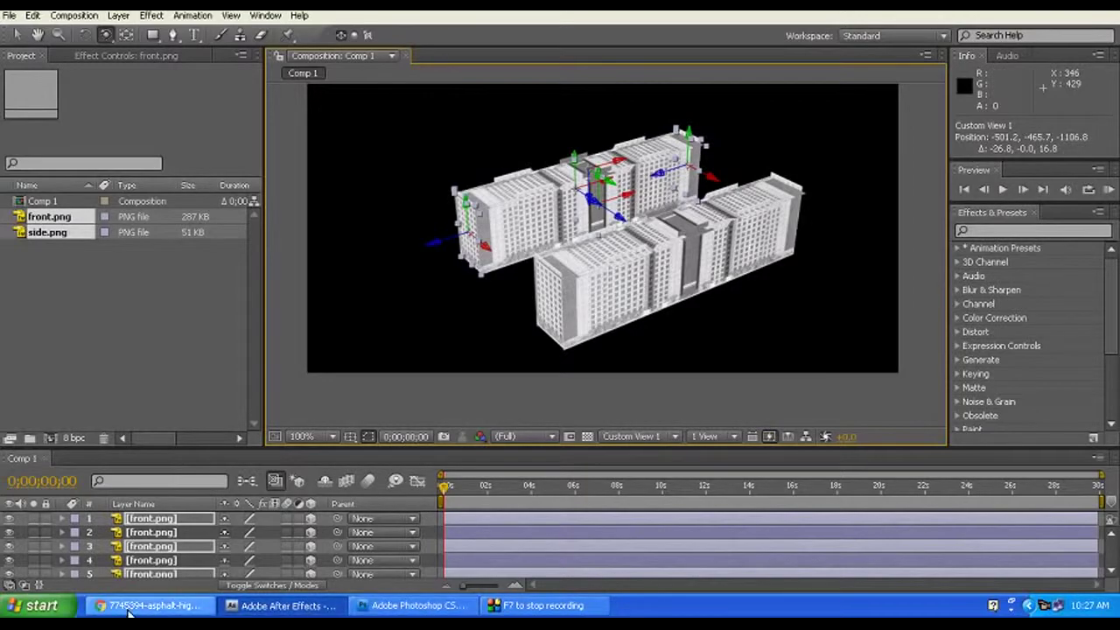
pyautogui.click(155, 610)
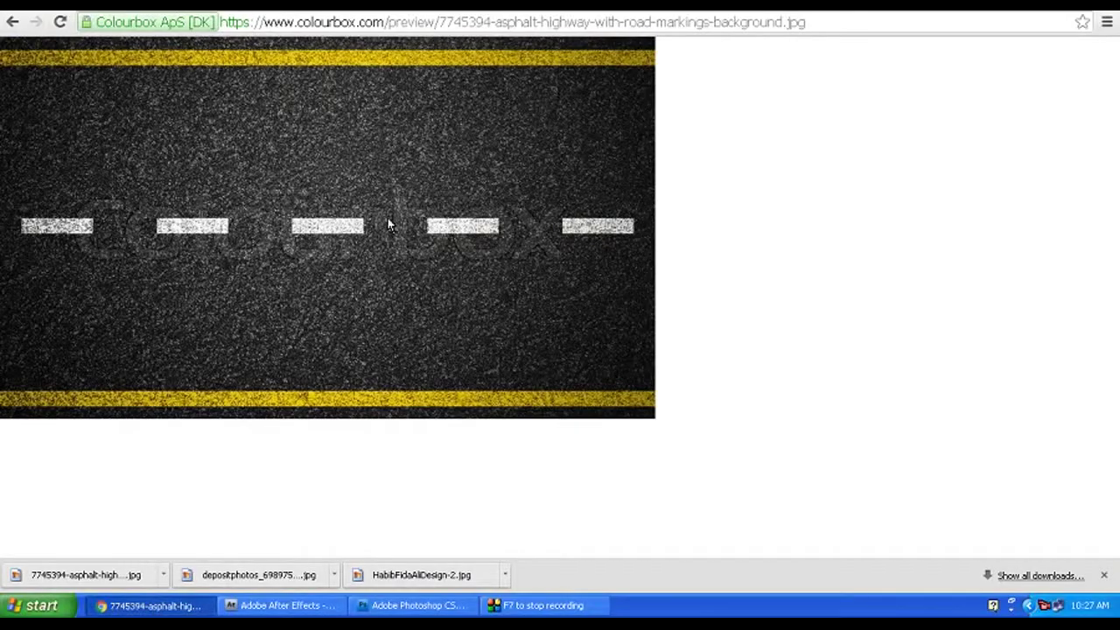
pyautogui.click(158, 613)
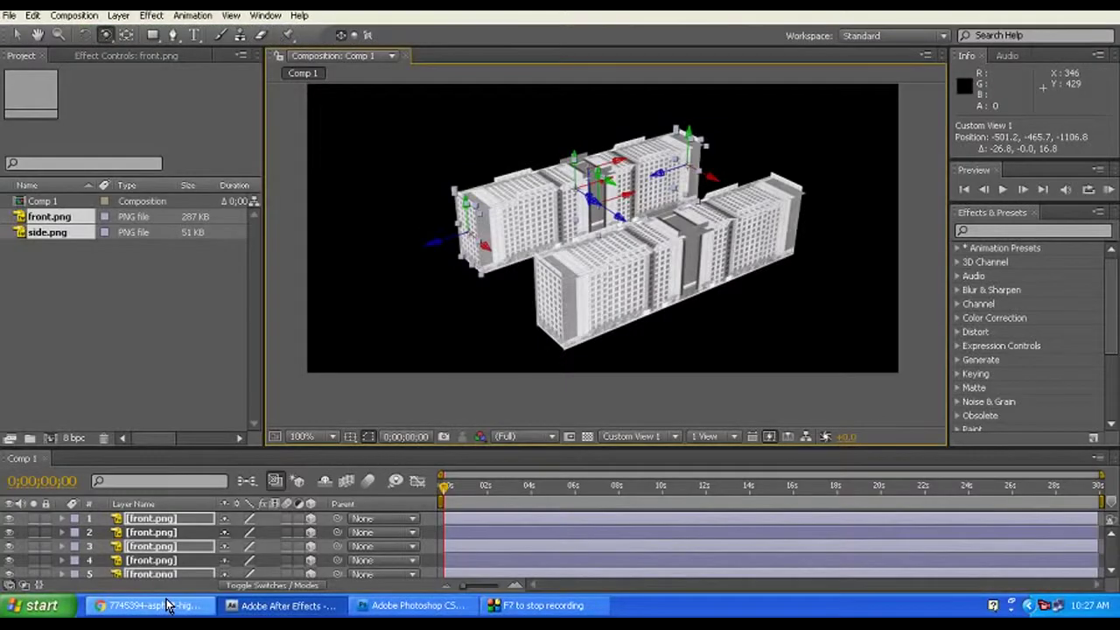
pyautogui.press('super+d')
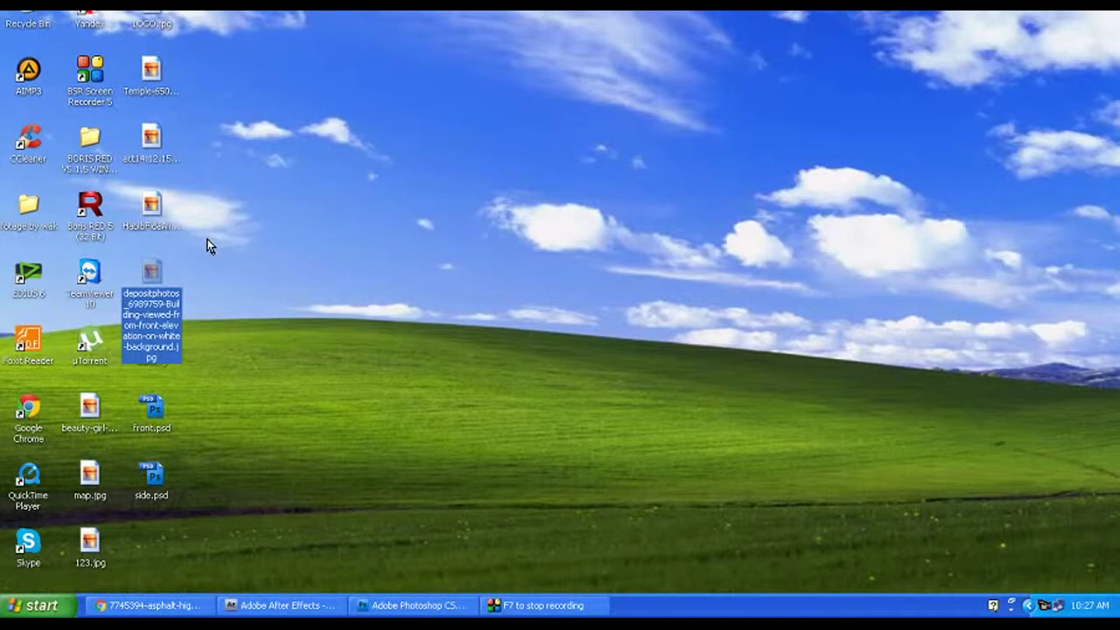
pyautogui.doubleClick(152, 278)
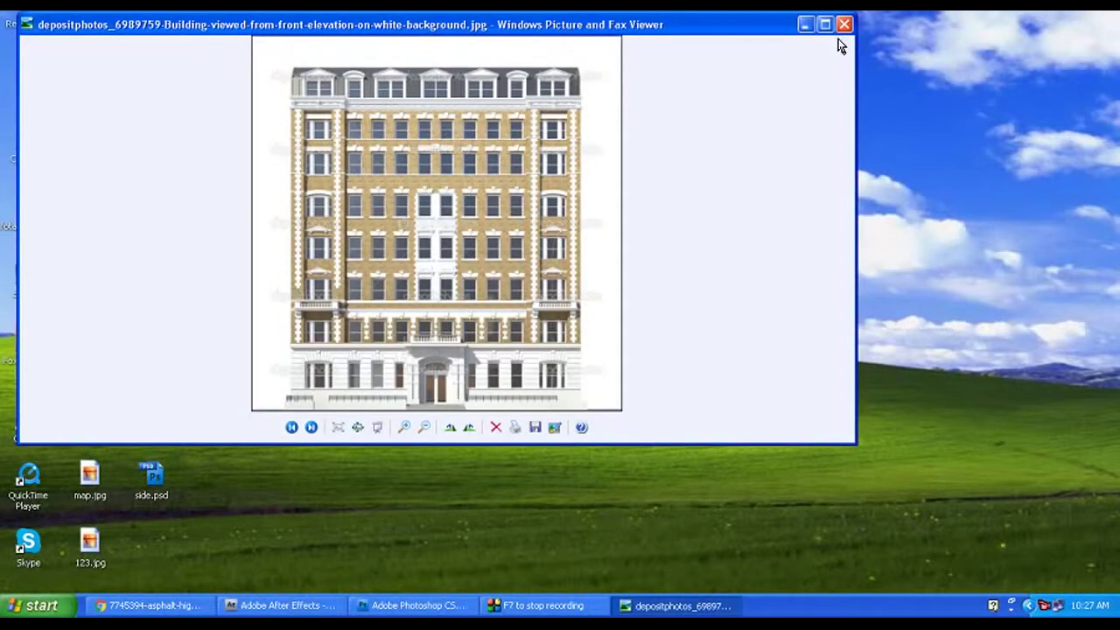
pyautogui.press('Right')
pyautogui.press('Right')
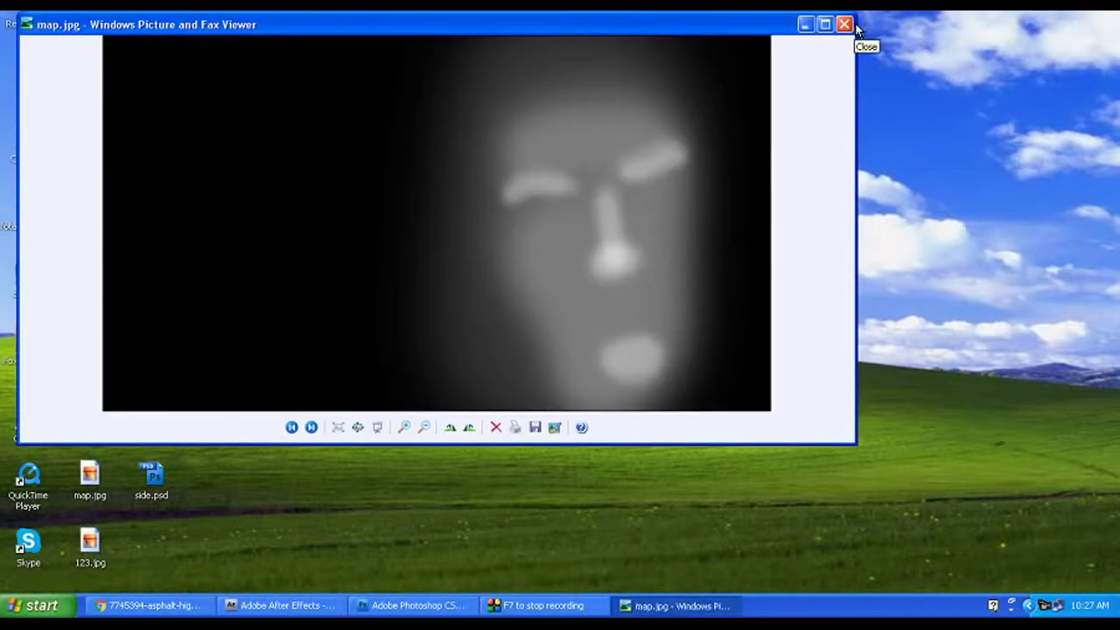
pyautogui.press('Right')
pyautogui.click(844, 25)
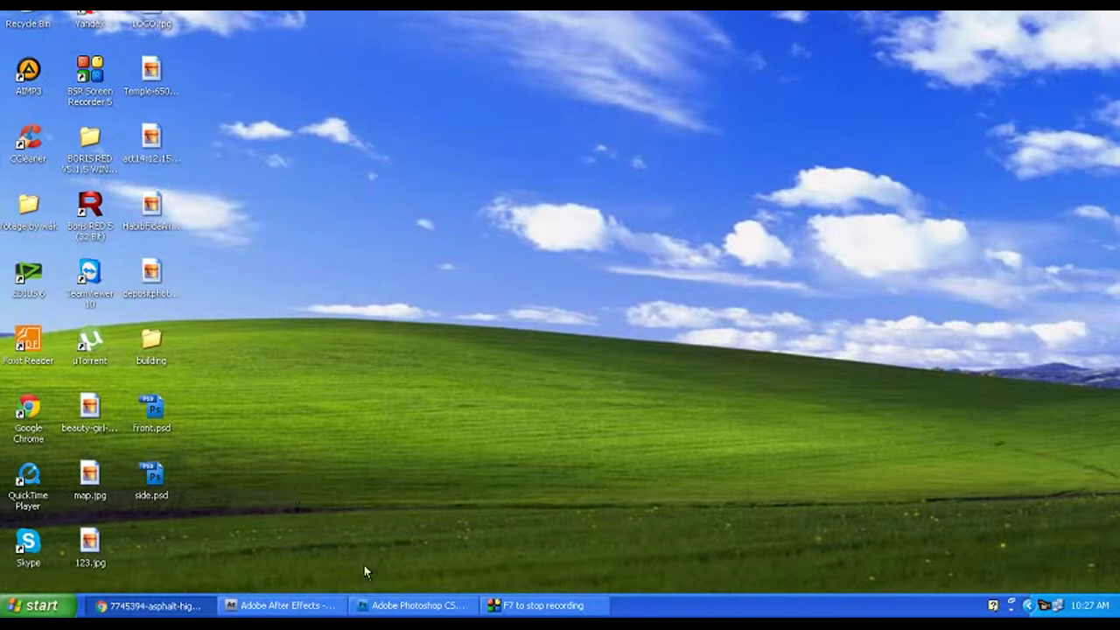
pyautogui.click(276, 609)
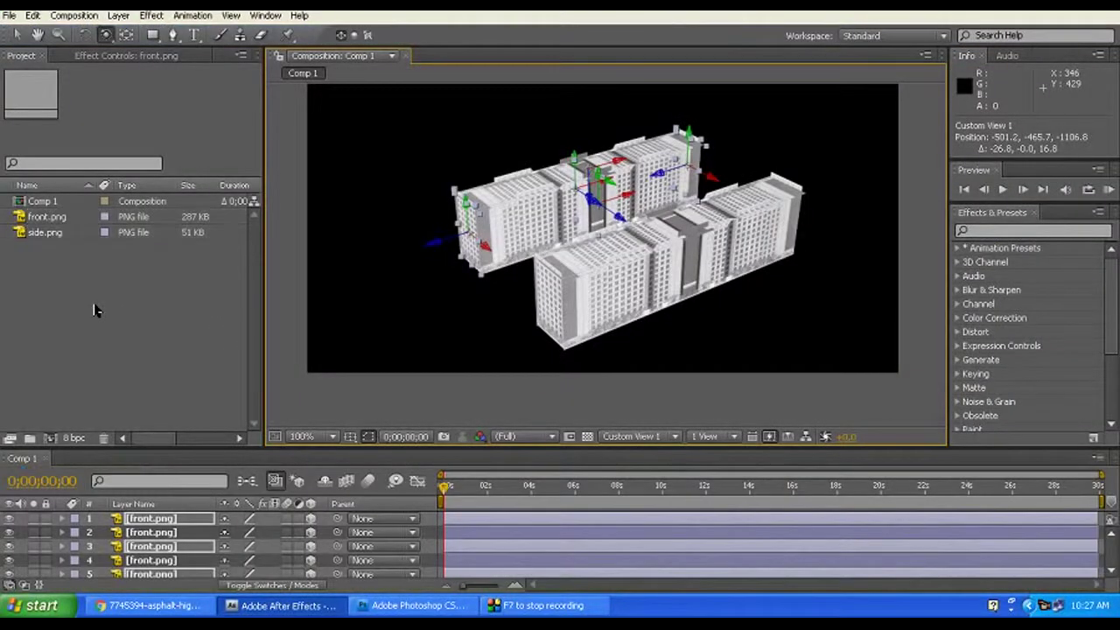
# - Import the asphalt highway image into the project
pyautogui.doubleClick(190, 309)
pyautogui.click(543, 123)
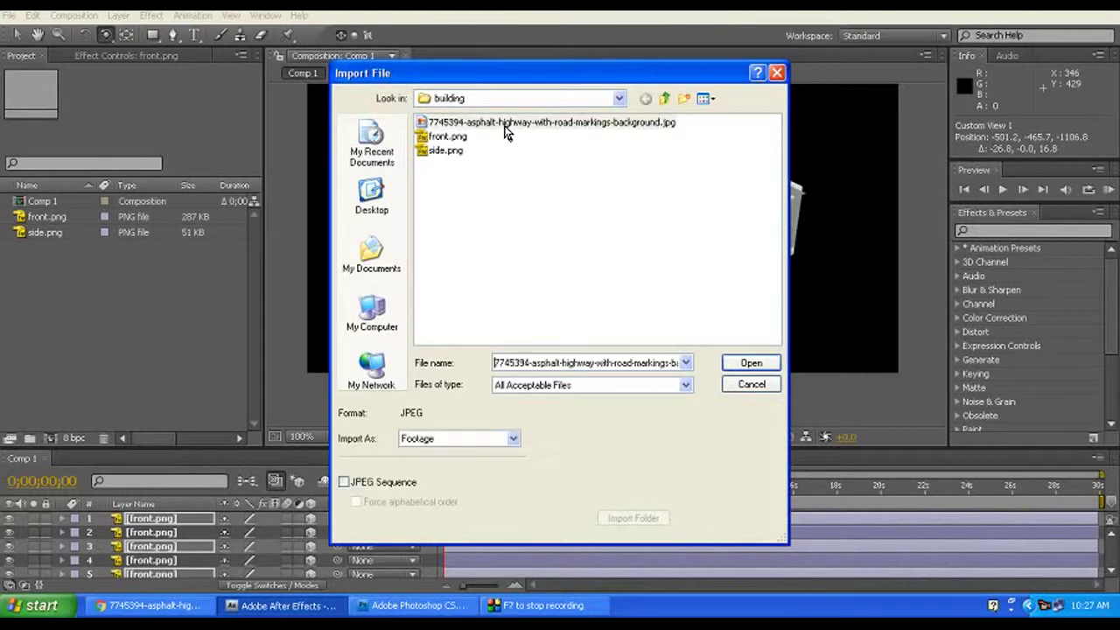
pyautogui.click(751, 362)
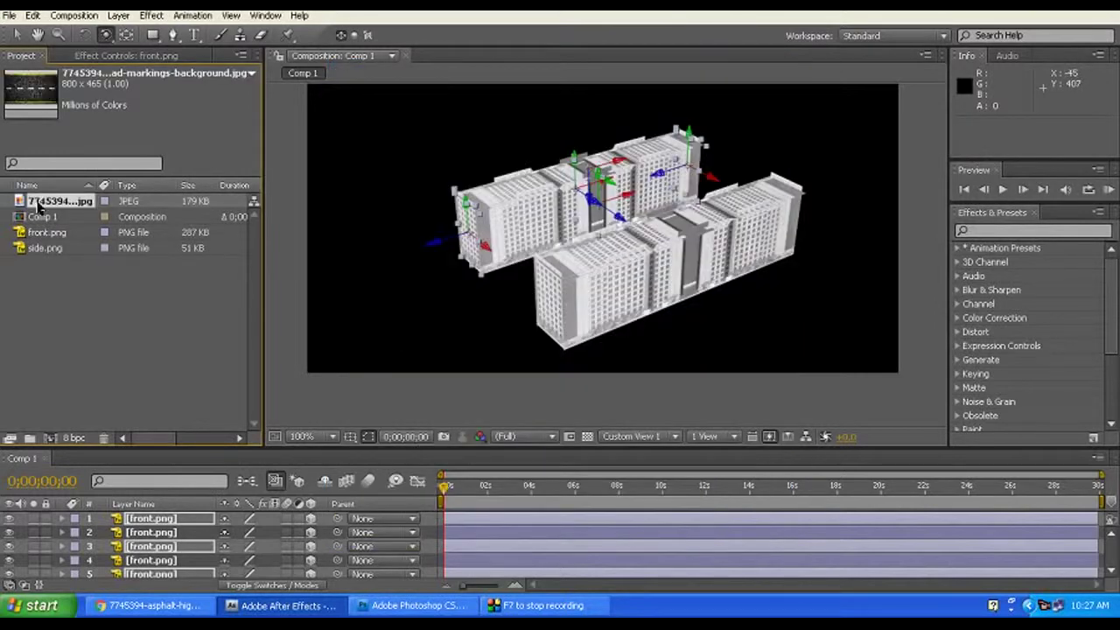
# - Add the asphalt image to Comp 1 as a 3D layer and orbit to see it
pyautogui.moveTo(21, 203)
pyautogui.mouseDown()
pyautogui.moveTo(613, 238)
pyautogui.moveTo(595, 232)
pyautogui.mouseUp()
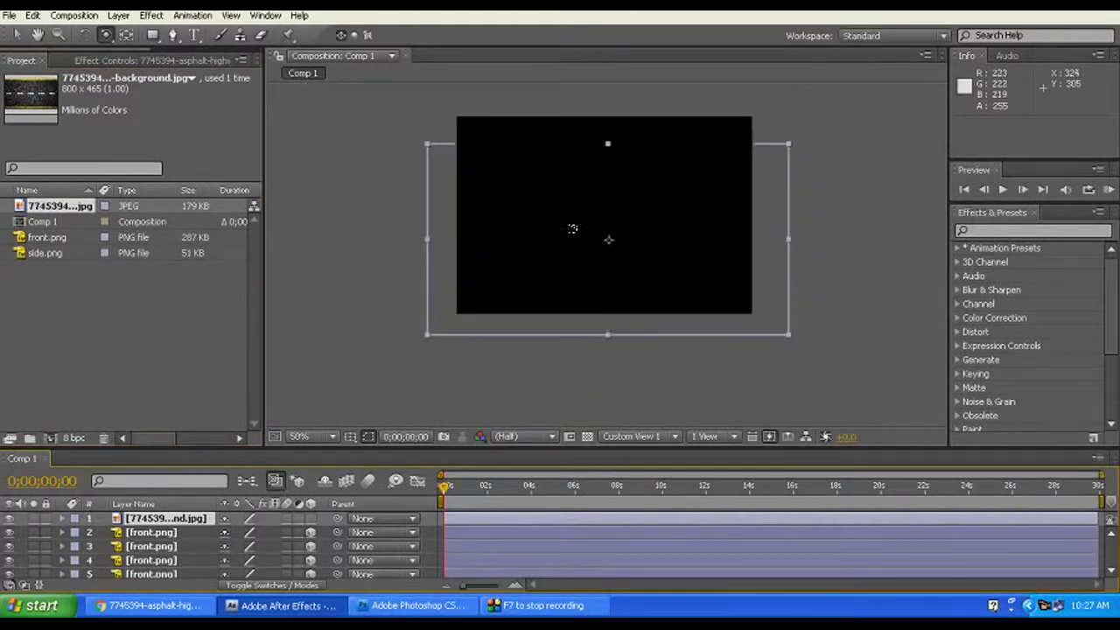
pyautogui.scroll(-2, 565, 224)
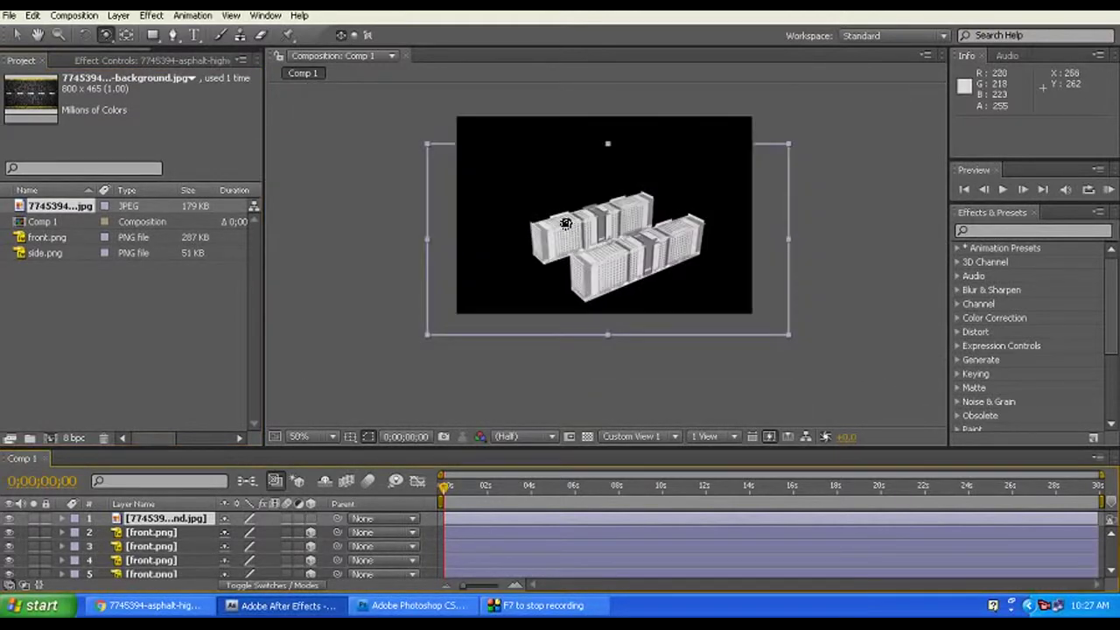
pyautogui.click(311, 519)
pyautogui.moveTo(632, 249); pyautogui.dragTo(617, 213)
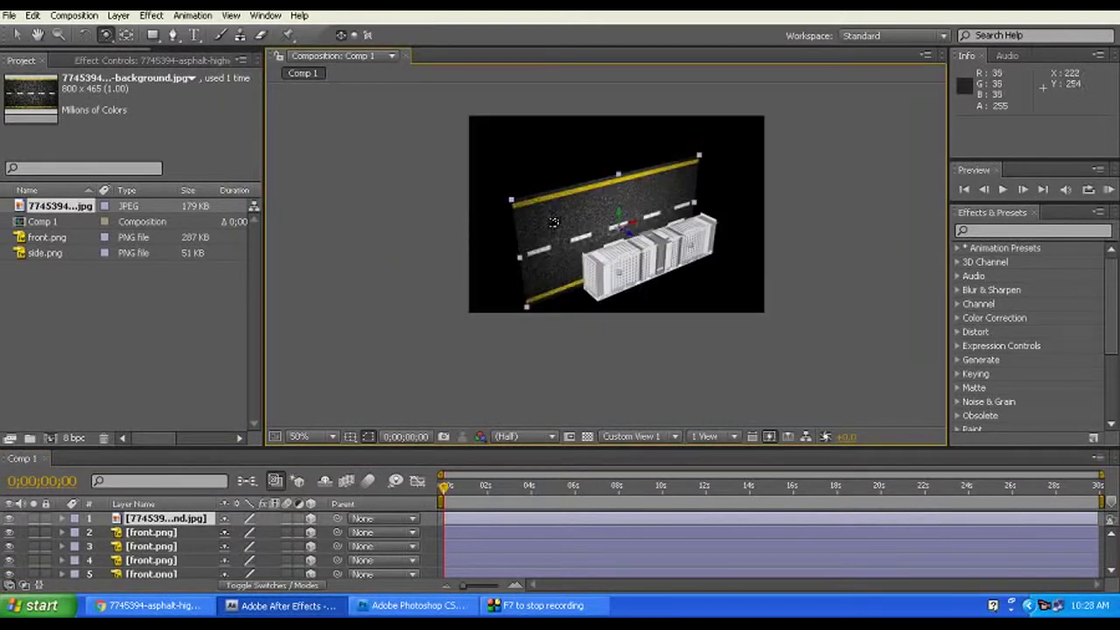
pyautogui.click(735, 436)
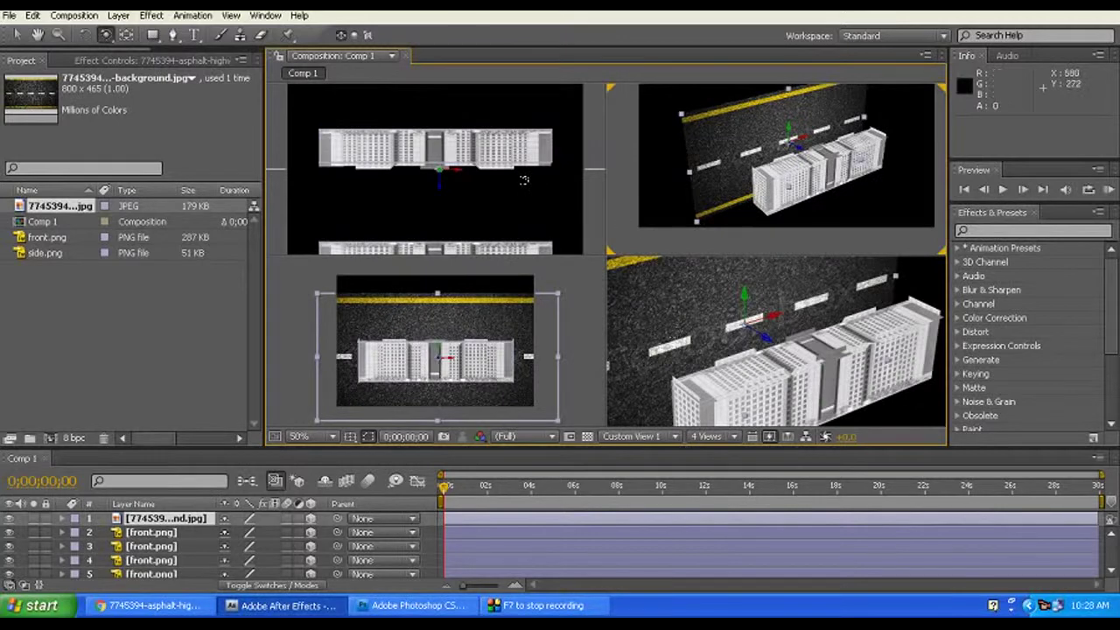
# - Try a 90° Z orientation on the road, undo it, and adjust the top view
pyautogui.scroll(-1, 525, 172)
pyautogui.scroll(-1, 542, 172)
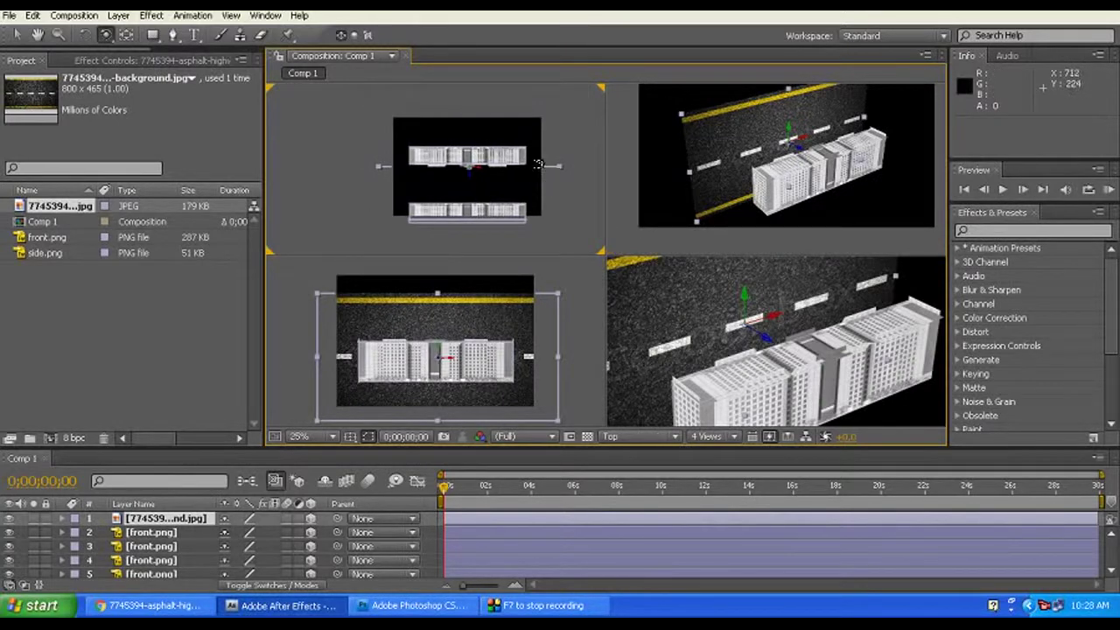
pyautogui.hotkey('ctrl', 'alt', 'shift', 'r')
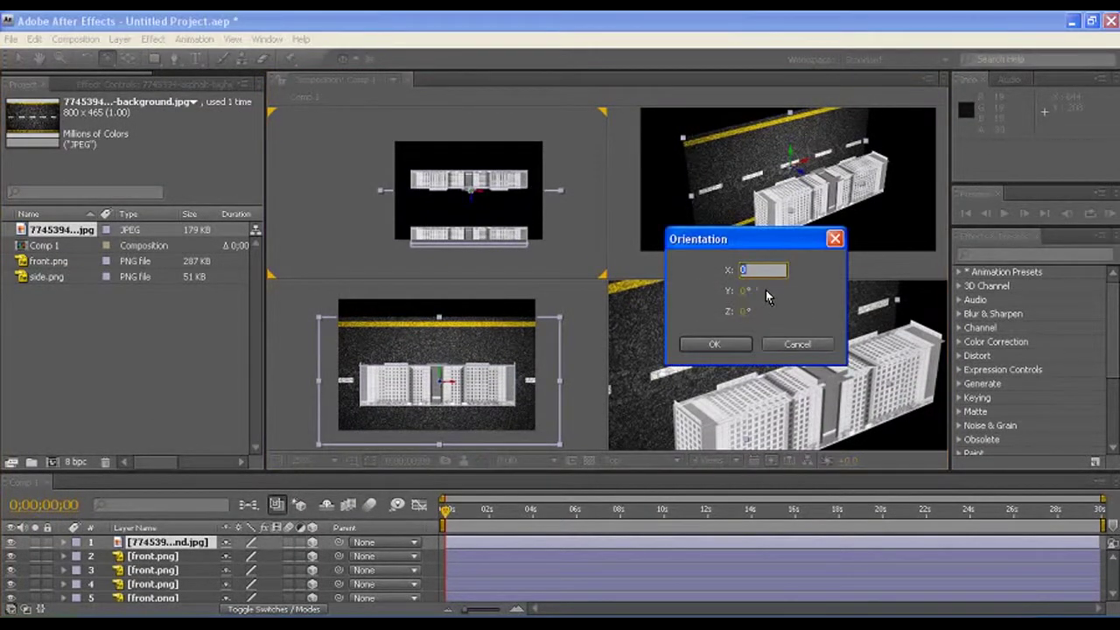
pyautogui.click(743, 313)
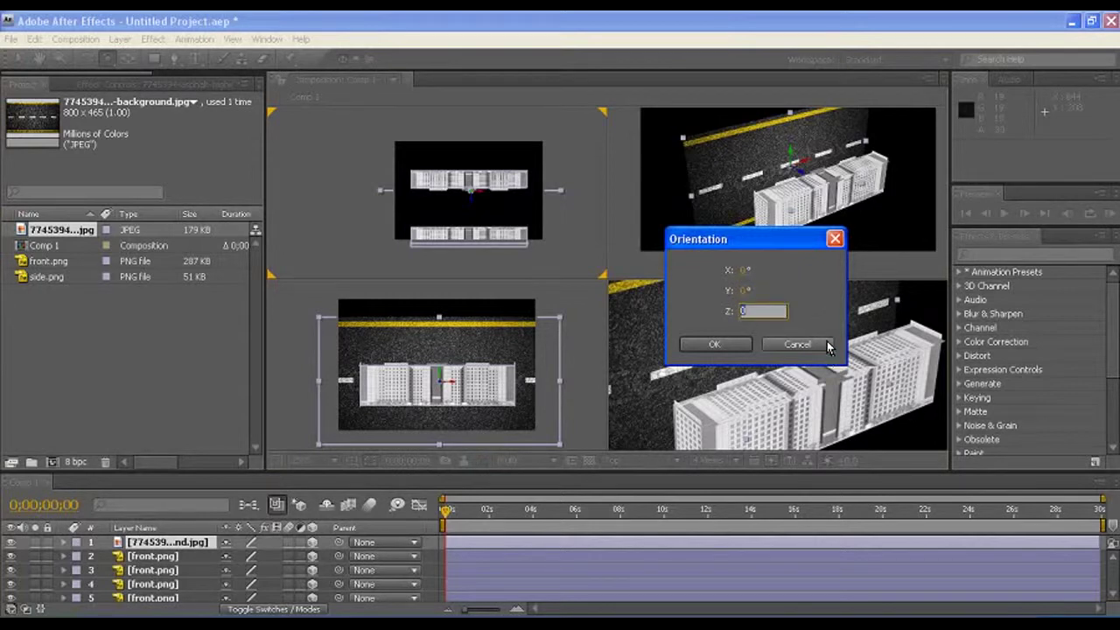
pyautogui.write('90')
pyautogui.click(698, 347)
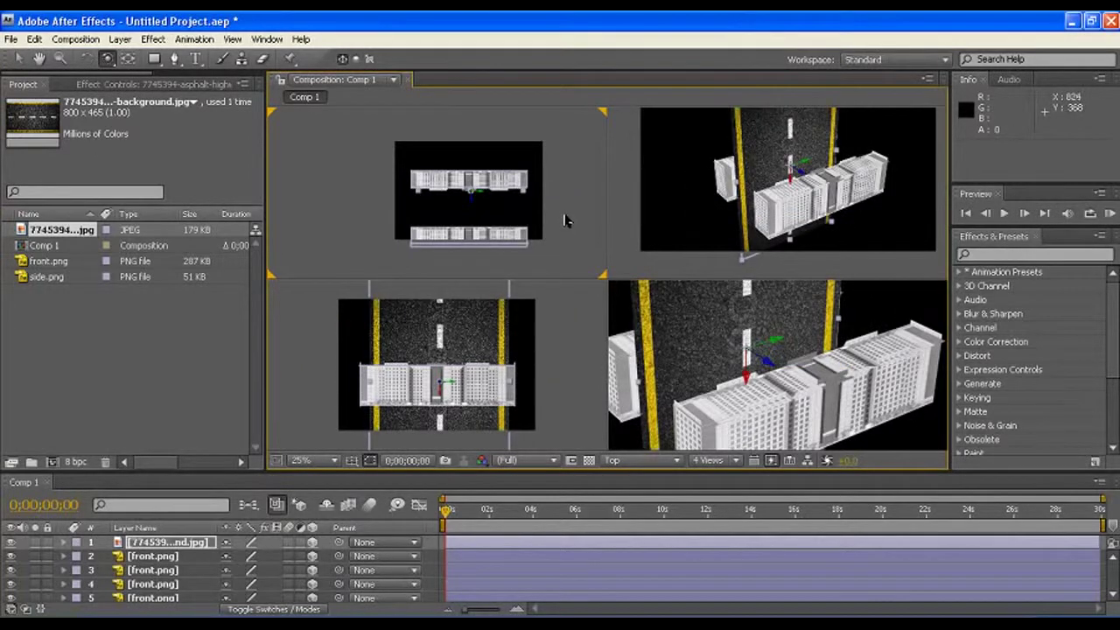
pyautogui.hotkey('ctrl', 'z')
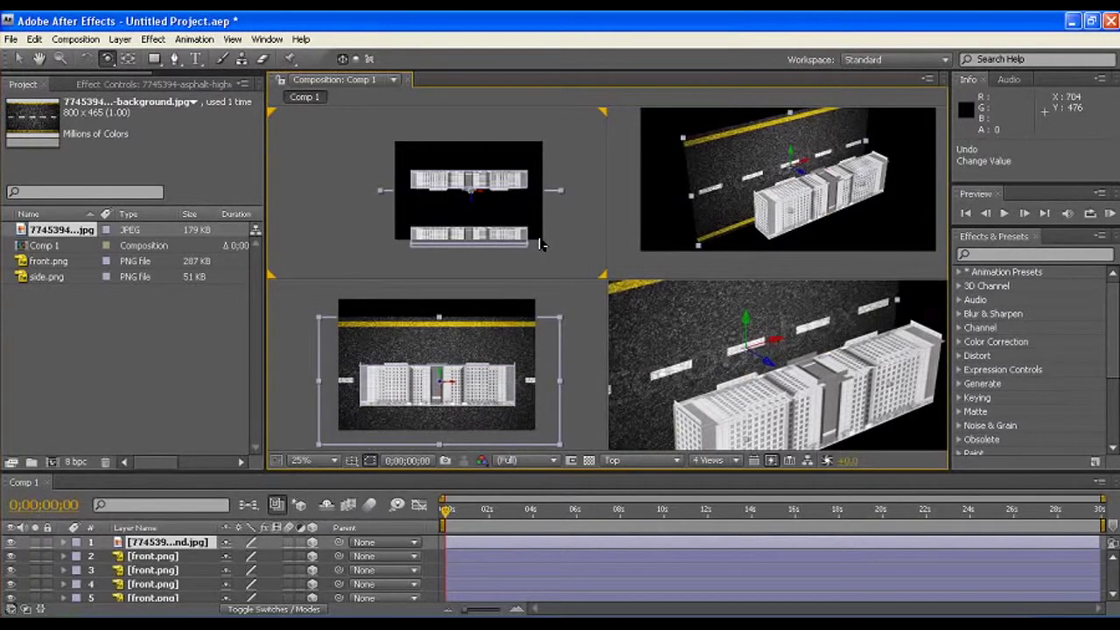
pyautogui.moveTo(498, 276); pyautogui.dragTo(516, 266)
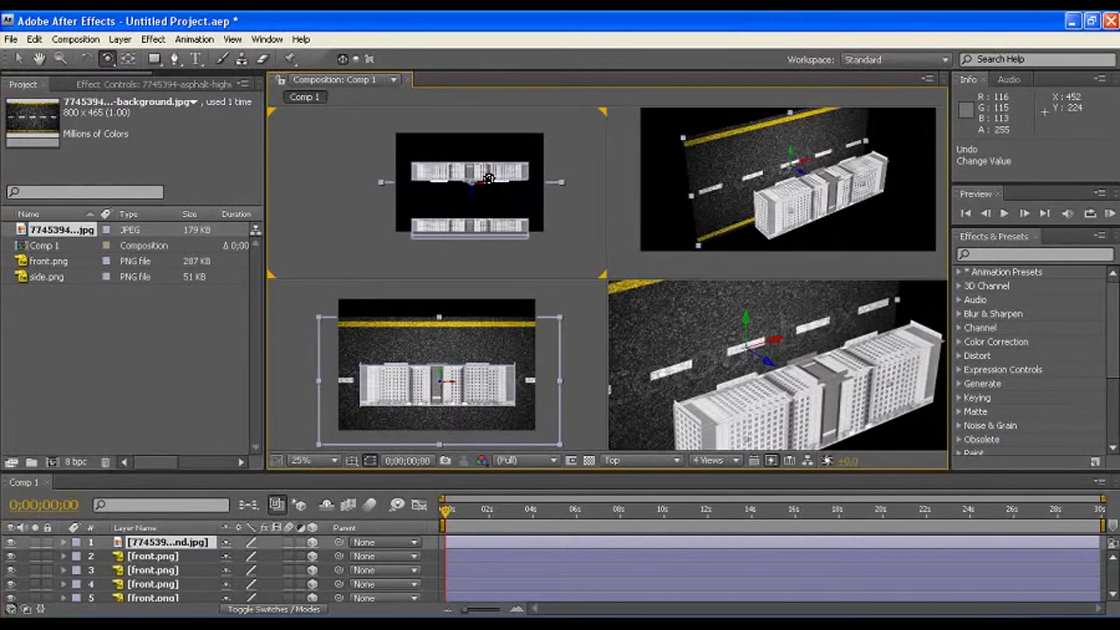
pyautogui.scroll(2, 483, 189)
pyautogui.scroll(-2, 483, 186)
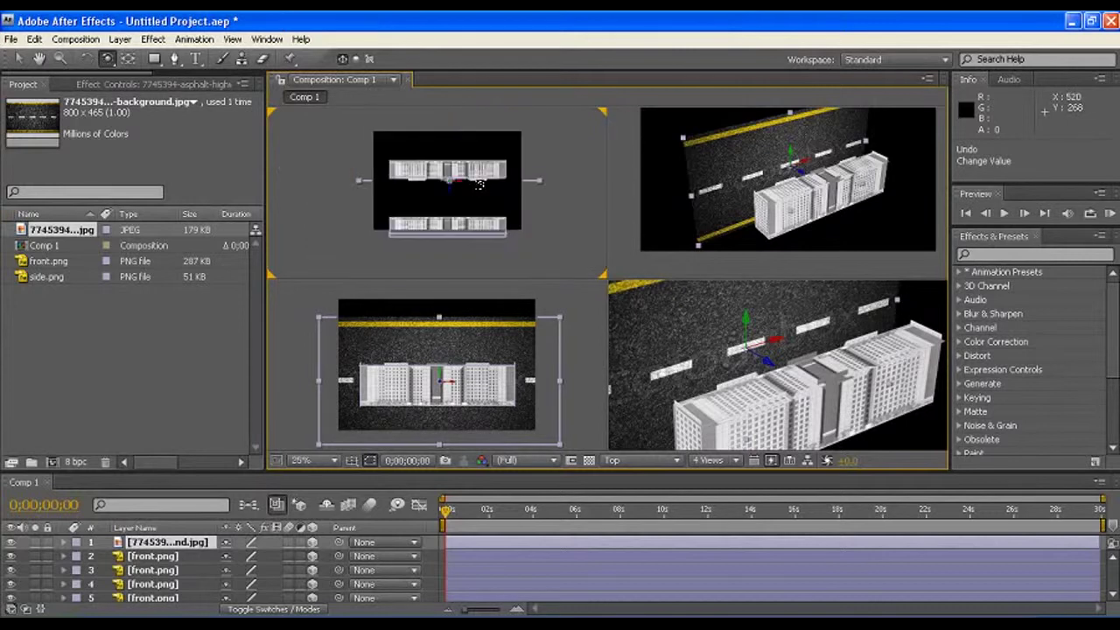
pyautogui.scroll(2, 461, 184)
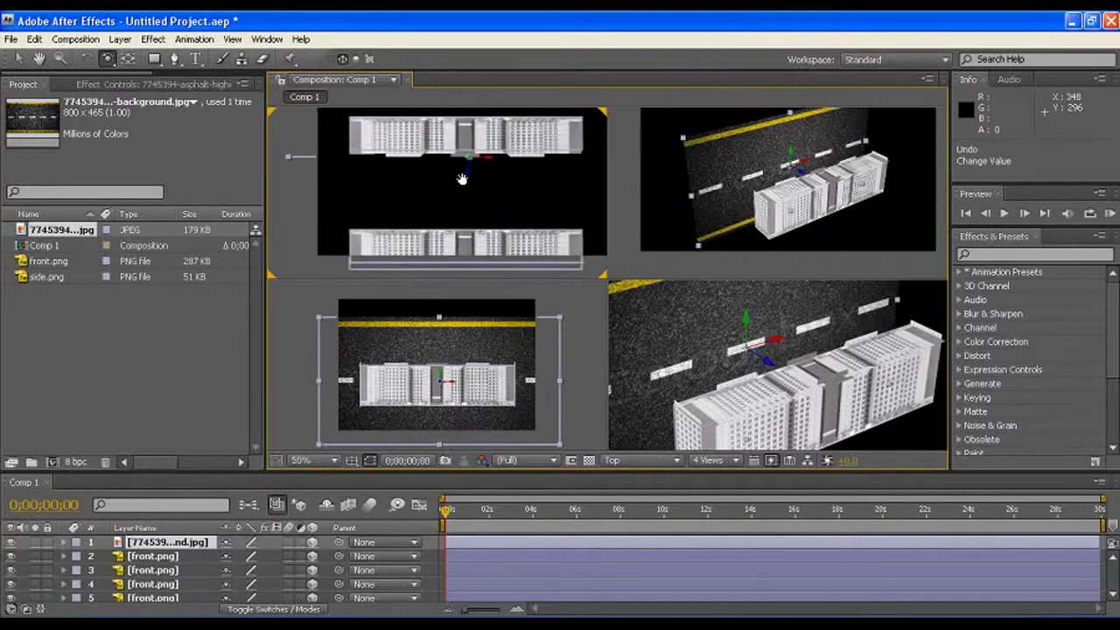
# - Try 90° Y and then 90° Z orientations on the road, undoing each
pyautogui.hotkey('ctrl', 'alt', 'shift', 'r')
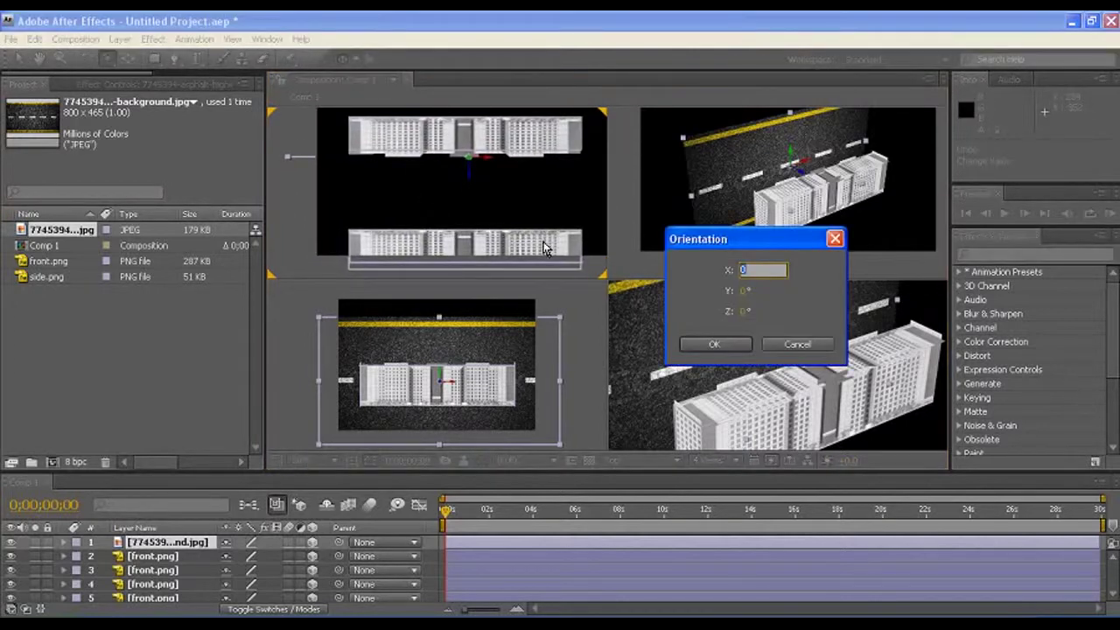
pyautogui.click(746, 291)
pyautogui.write('90')
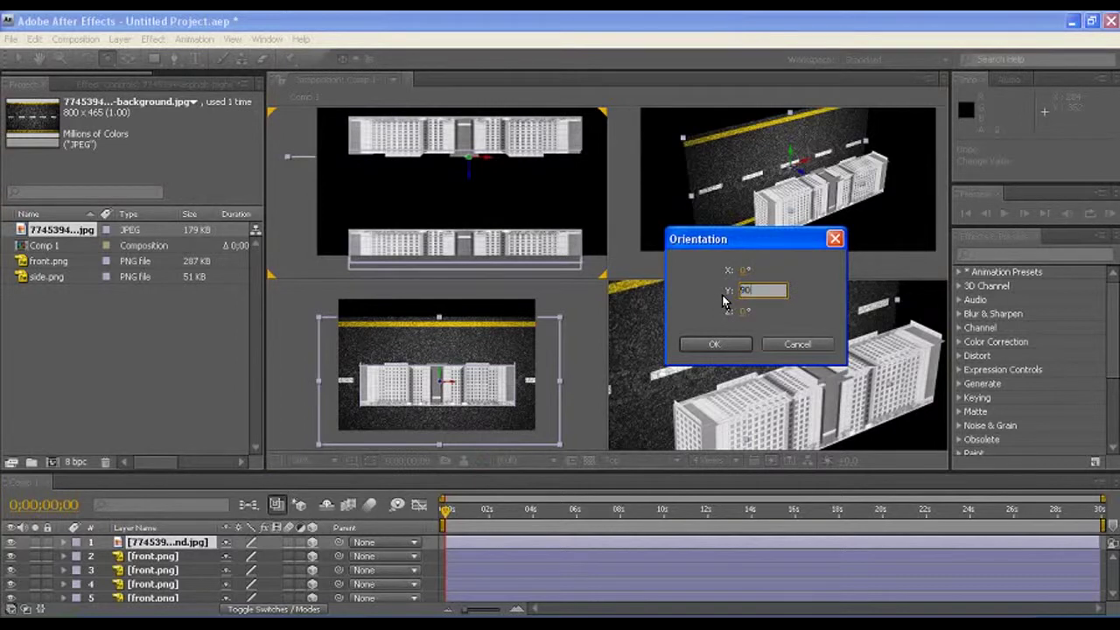
pyautogui.click(735, 347)
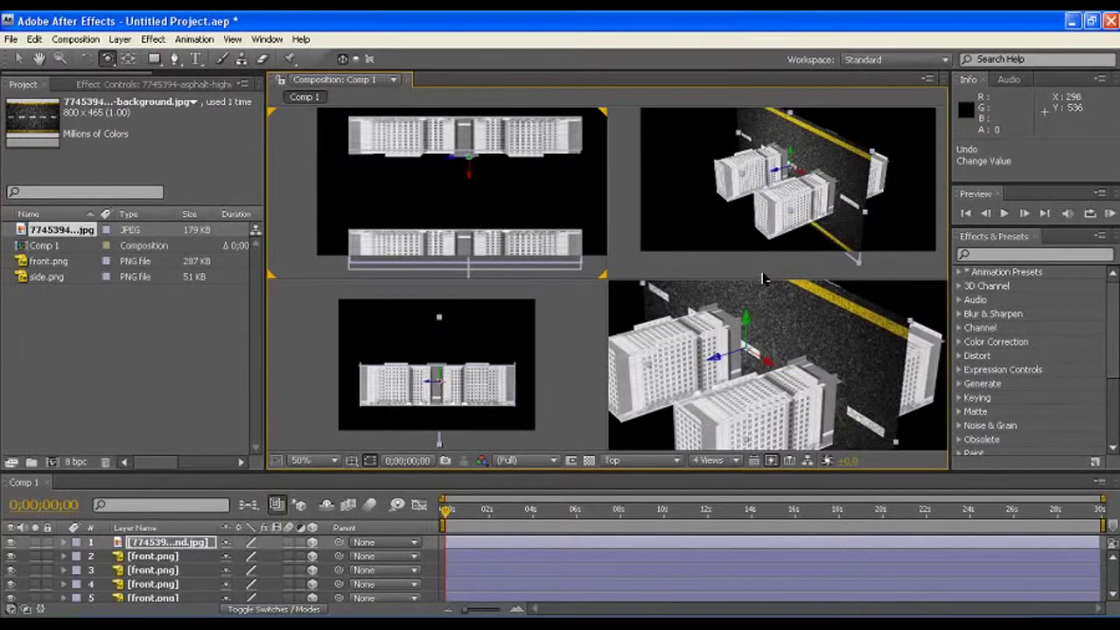
pyautogui.hotkey('ctrl', 'z')
pyautogui.hotkey('ctrl', 'alt', 'shift', 'r')
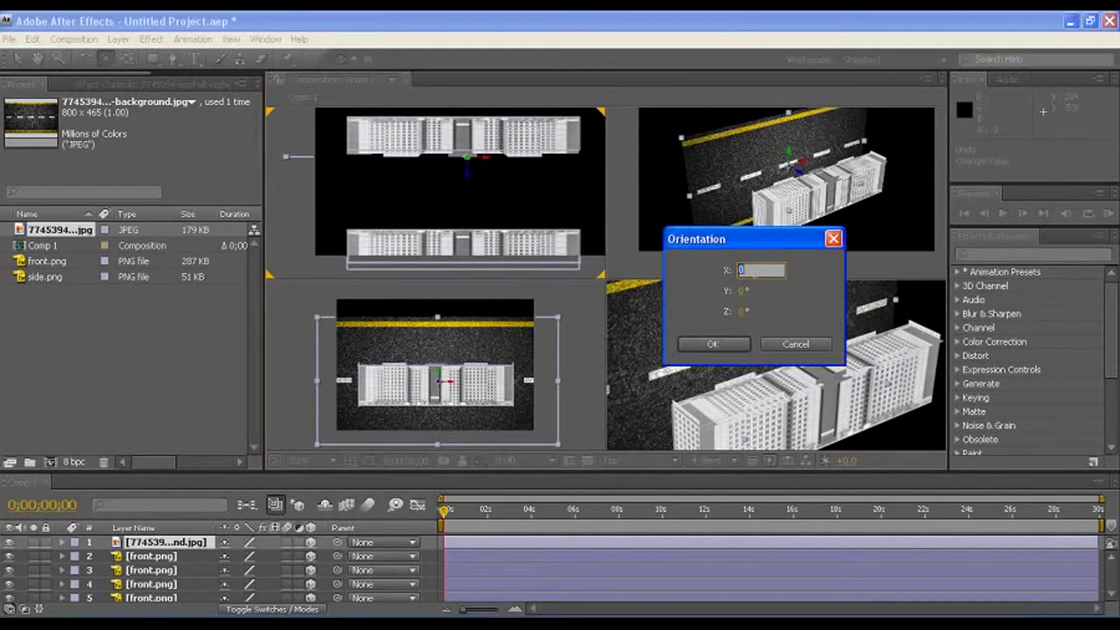
pyautogui.click(744, 312)
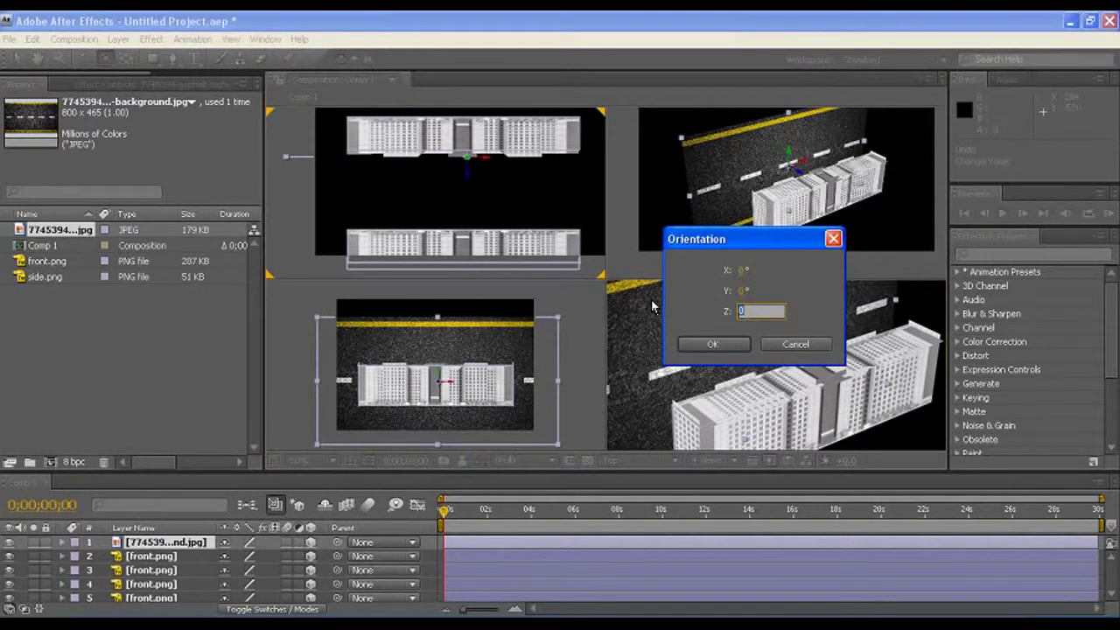
pyautogui.write('90')
pyautogui.click(701, 347)
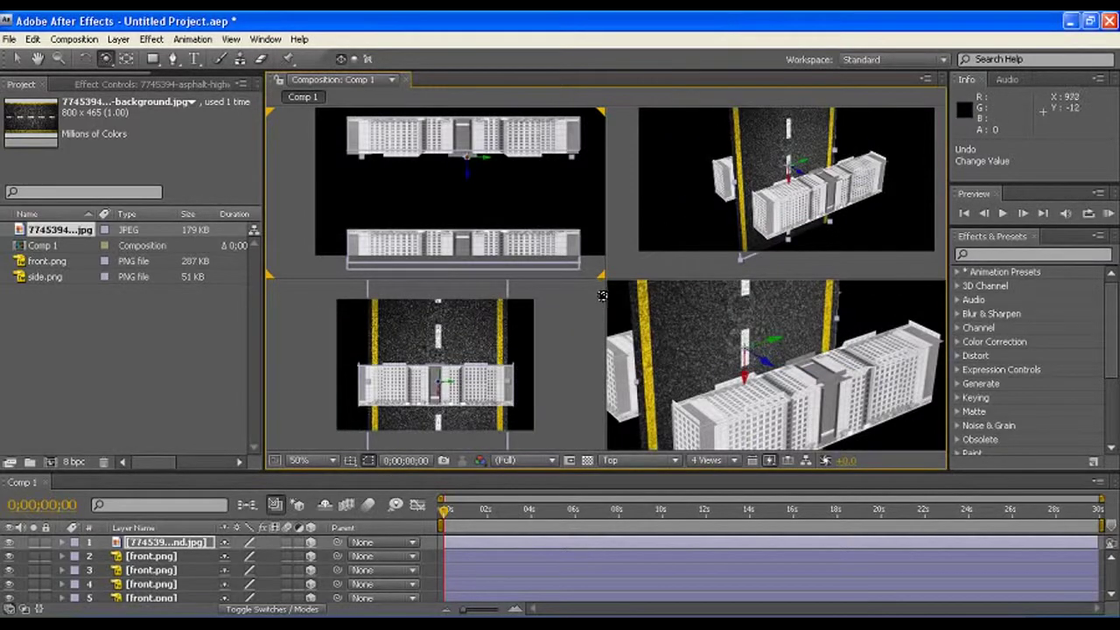
pyautogui.hotkey('ctrl', 'z')
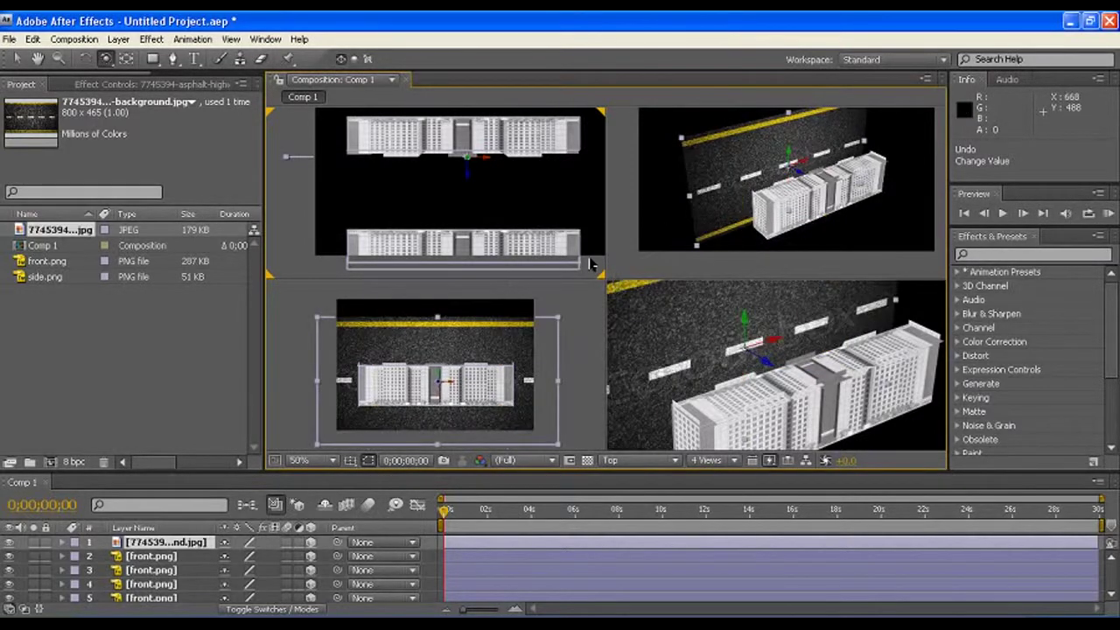
# - Set the road's X orientation to 90° so it lies flat
pyautogui.hotkey('ctrl', 'alt', 'shift', 'r')
pyautogui.write('9')
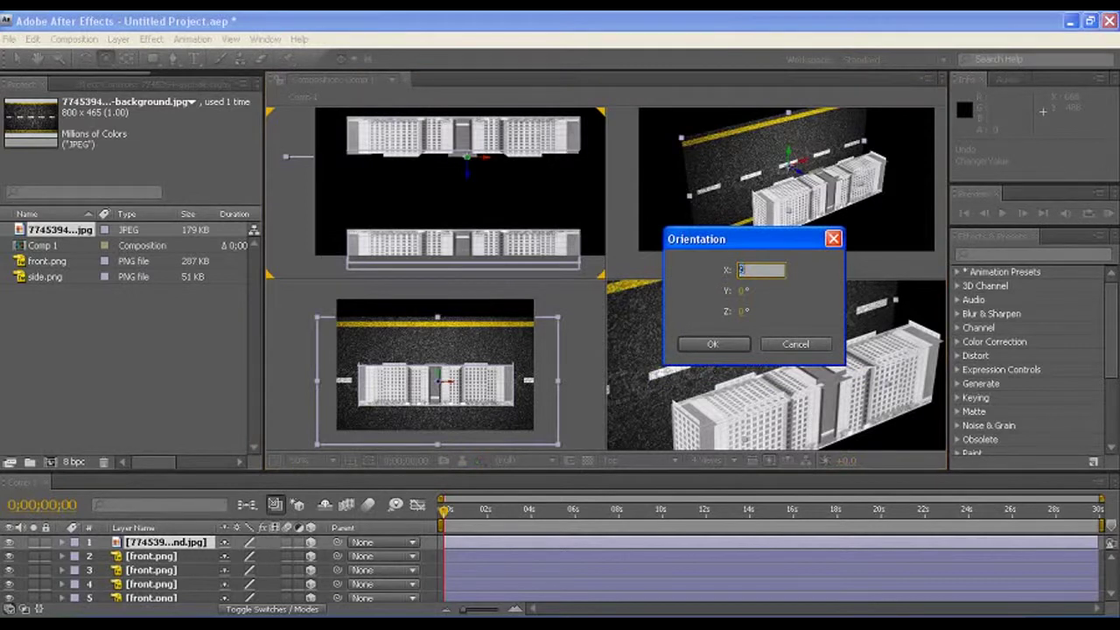
pyautogui.write('0')
pyautogui.click(713, 344)
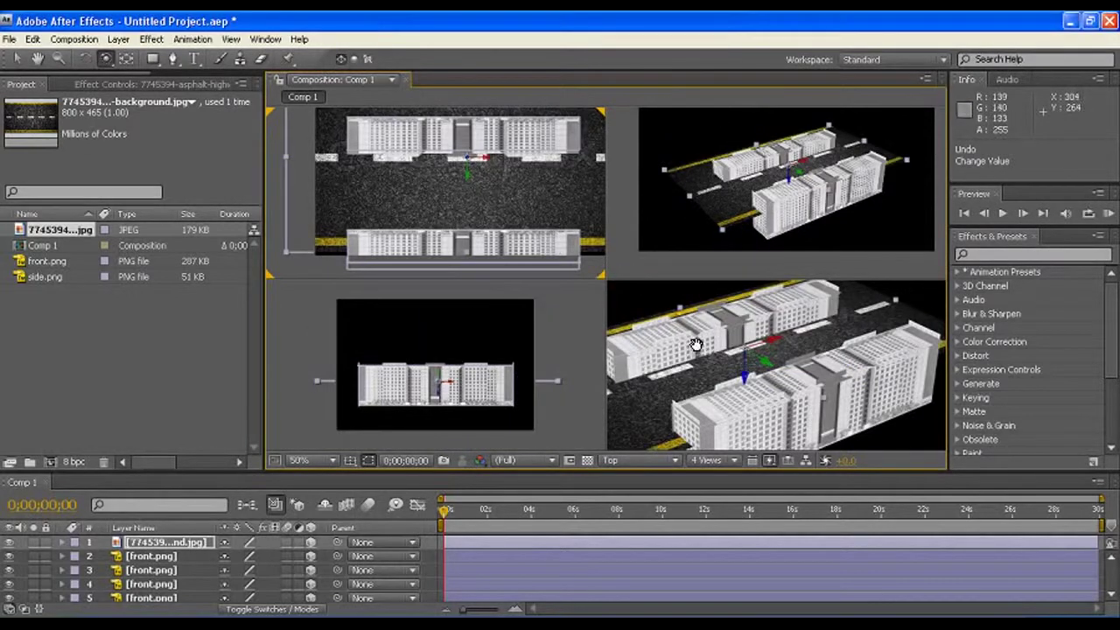
# - Show the perspective Custom View 1 as a single enlarged view
pyautogui.click(696, 344)
pyautogui.scroll(-3, 726, 342)
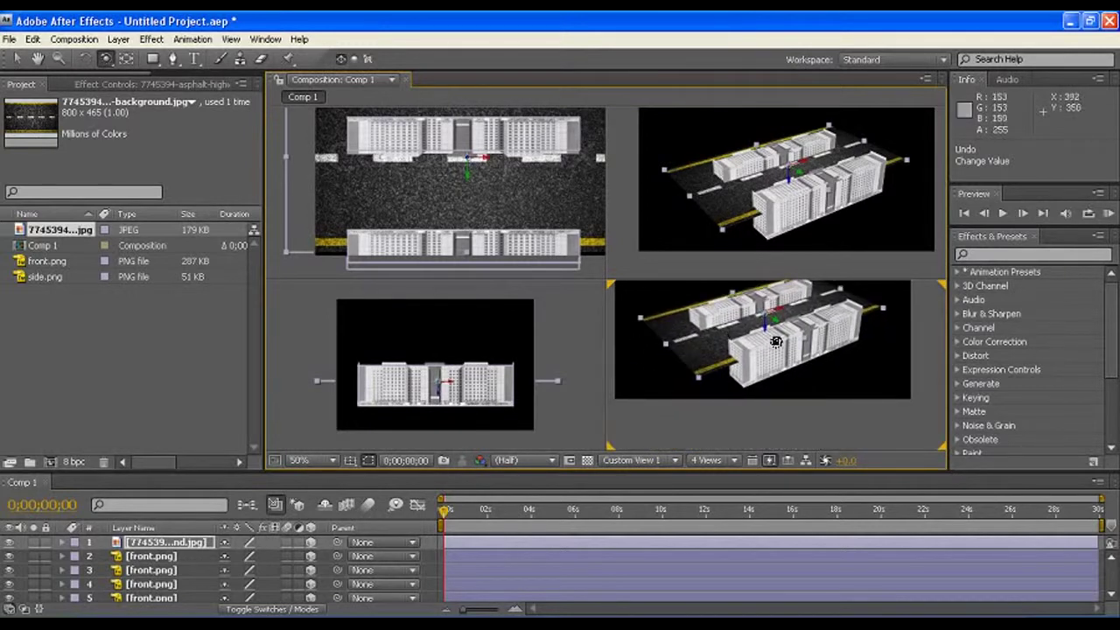
pyautogui.click(735, 460)
pyautogui.click(719, 475)
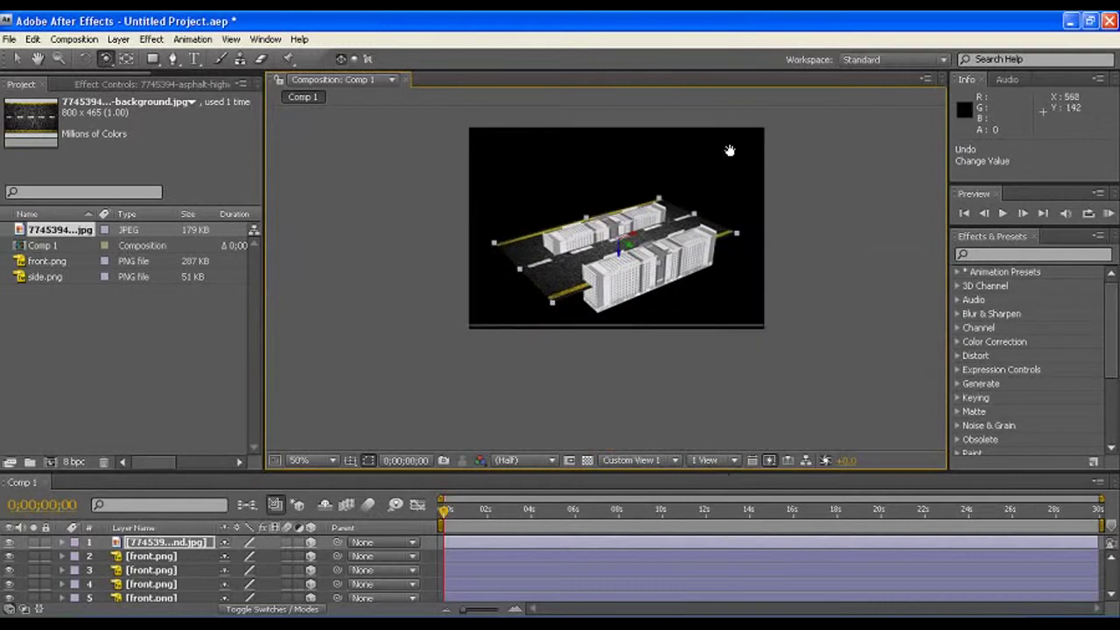
pyautogui.scroll(4, 743, 230)
pyautogui.scroll(-2, 743, 230)
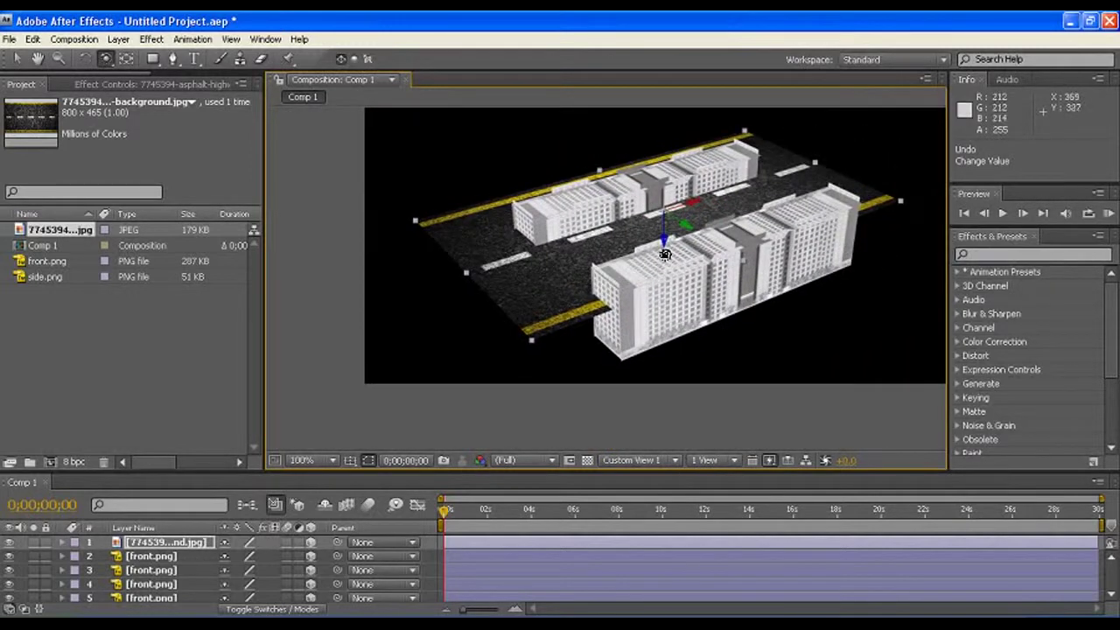
# - Lower the road beneath the buildings and push it back in depth
pyautogui.press('v')
pyautogui.moveTo(669, 245); pyautogui.dragTo(658, 370)
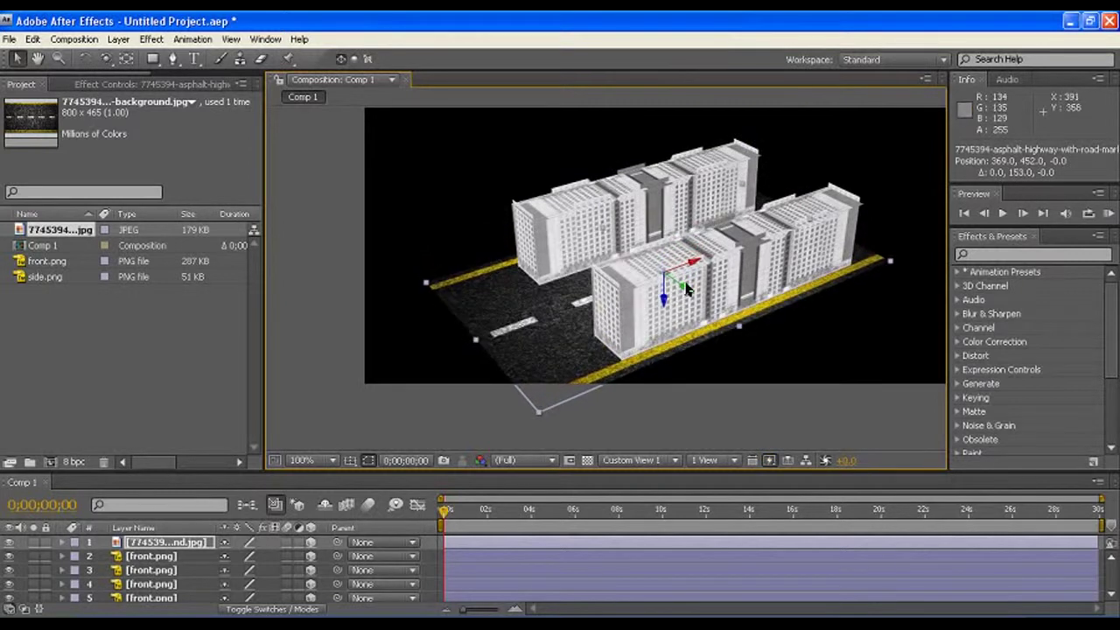
pyautogui.moveTo(686, 293); pyautogui.dragTo(705, 312)
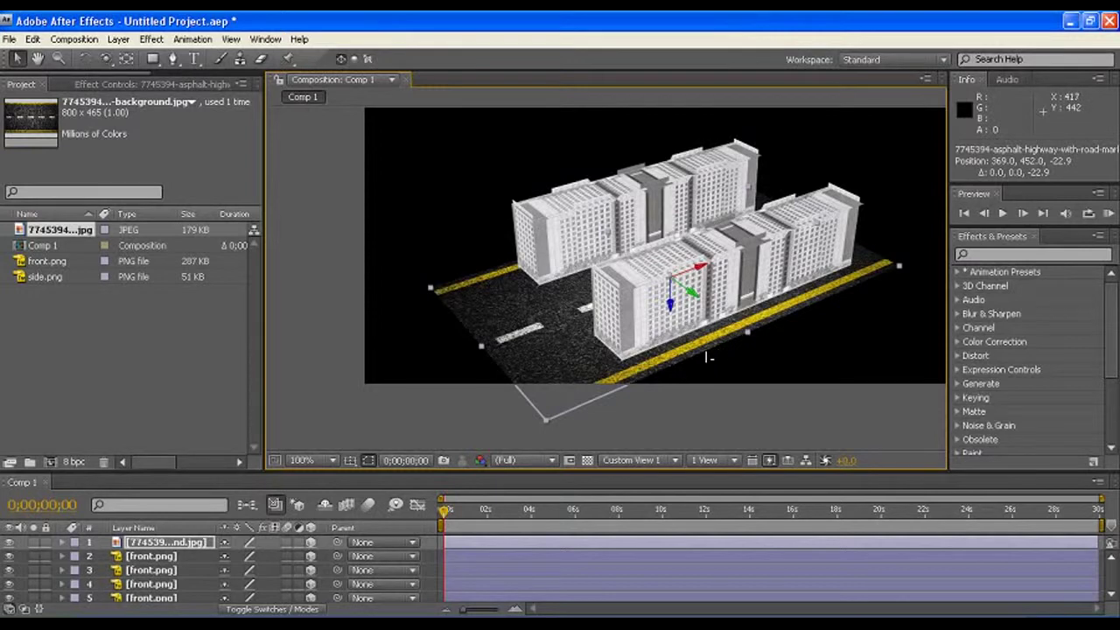
pyautogui.moveTo(713, 353); pyautogui.dragTo(888, 309)
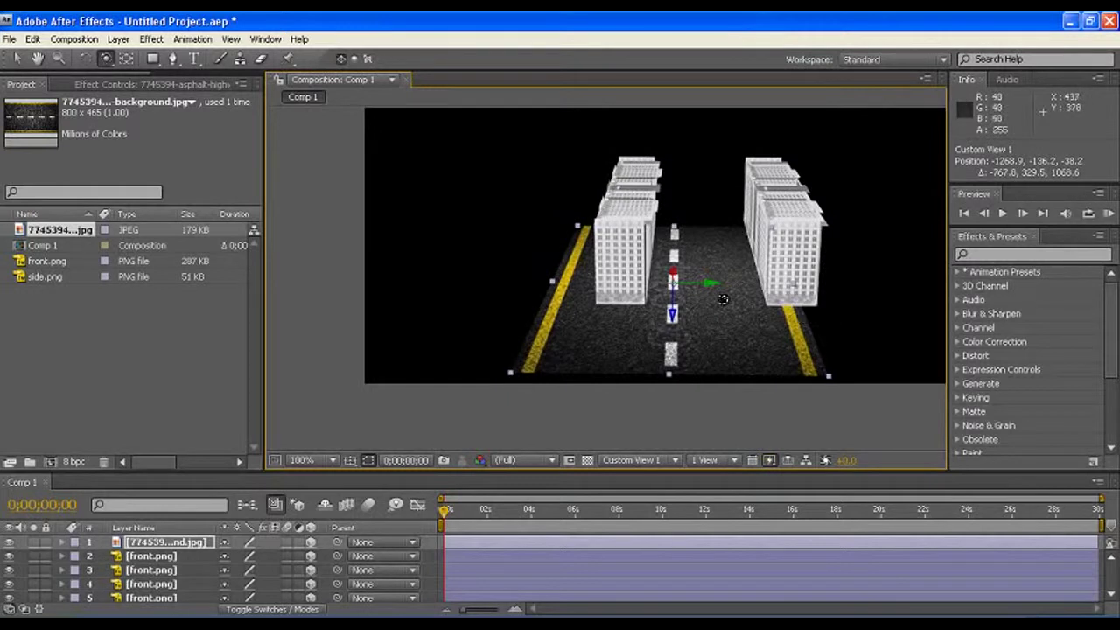
pyautogui.press('v')
pyautogui.moveTo(725, 285)
pyautogui.mouseDown()
pyautogui.moveTo(822, 287)
pyautogui.moveTo(763, 286)
pyautogui.mouseUp()
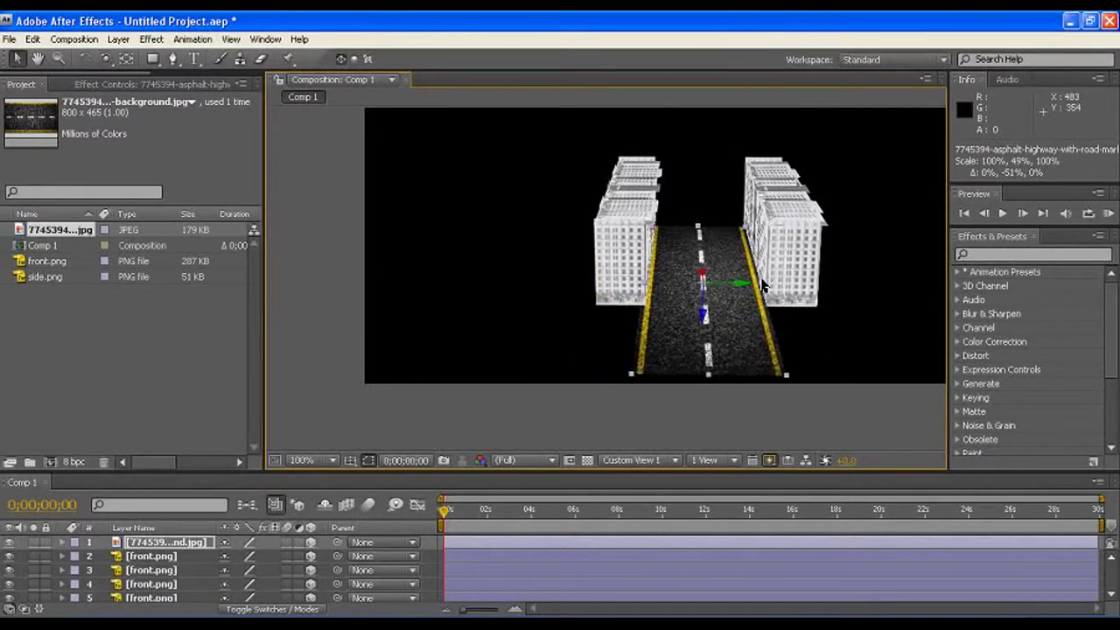
pyautogui.scroll(2, 630, 241)
pyautogui.scroll(-1, 630, 241)
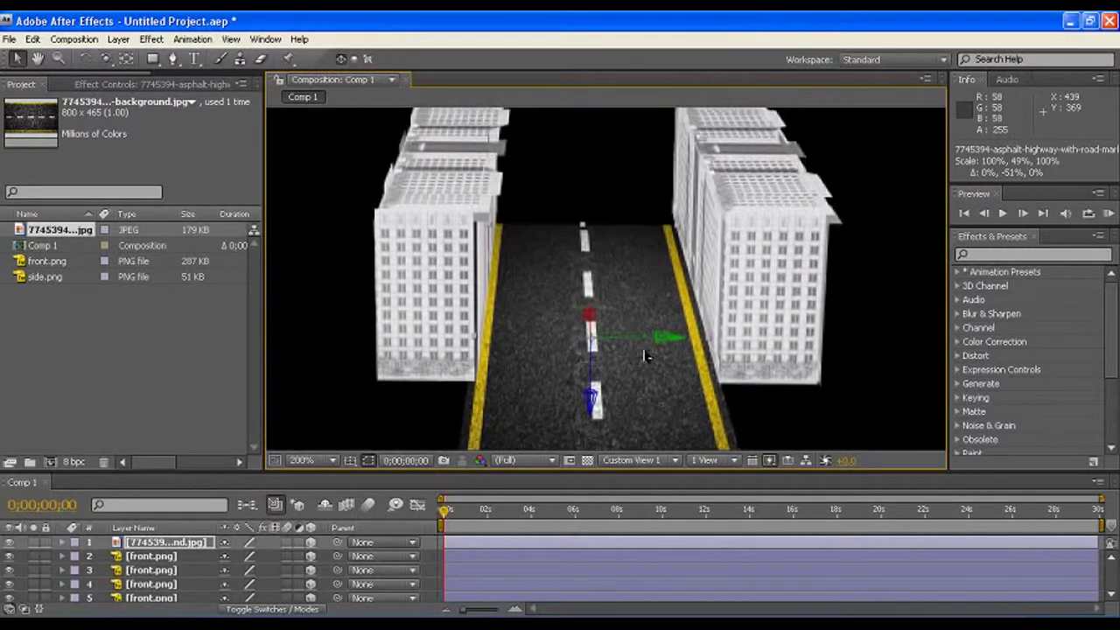
pyautogui.scroll(-1, 648, 335)
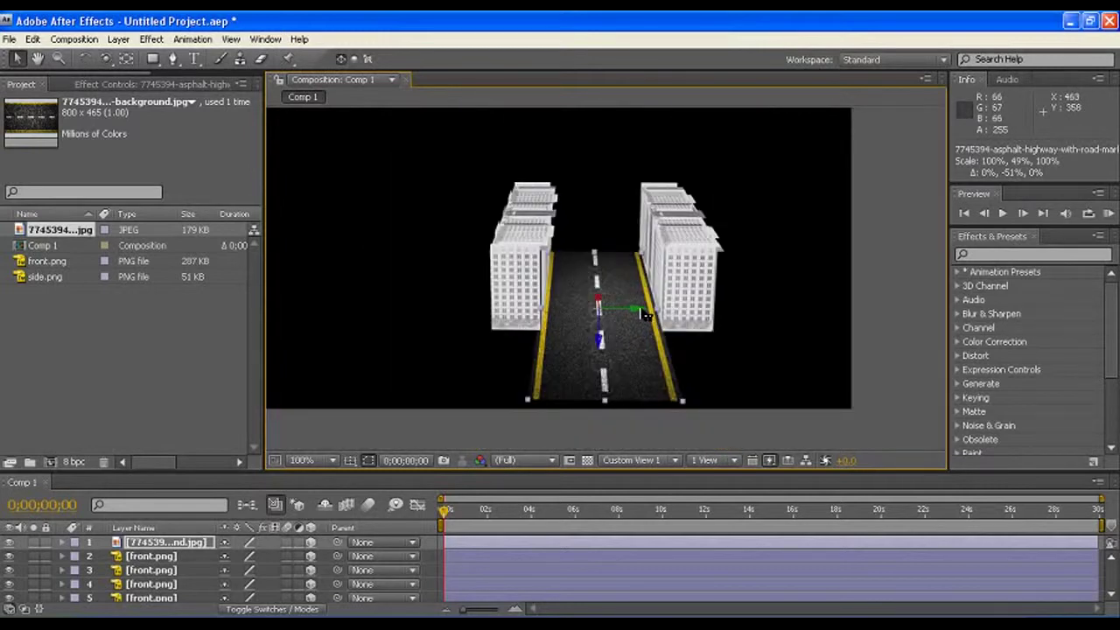
pyautogui.moveTo(643, 313); pyautogui.dragTo(645, 312)
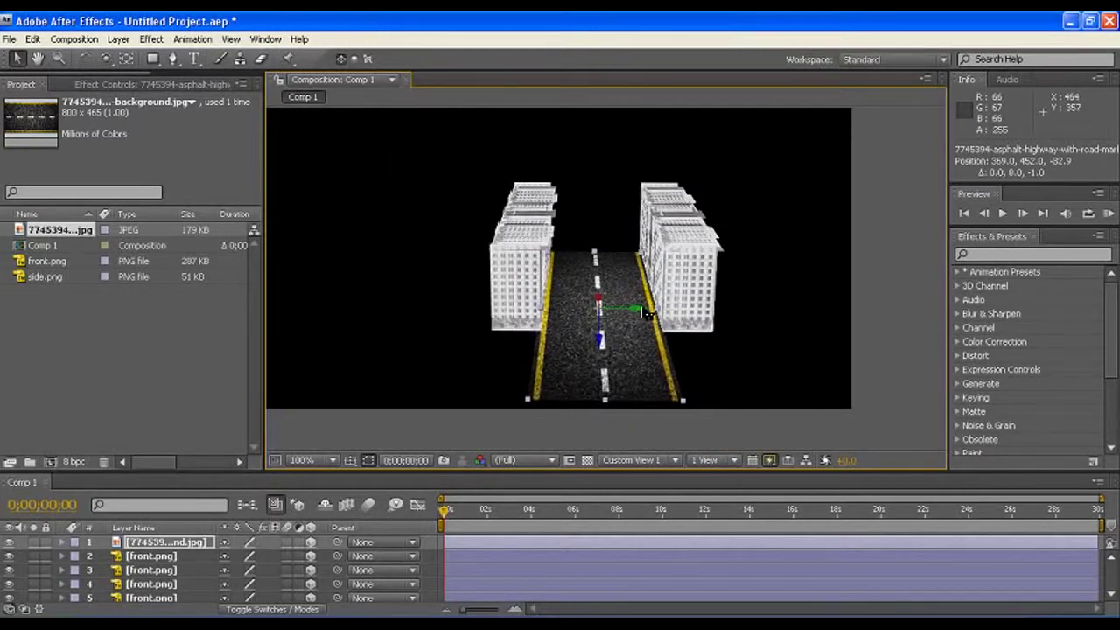
# - Scale the road to 65%, 49%, 100% so it fits between the building rows
pyautogui.moveTo(628, 375); pyautogui.dragTo(701, 251)
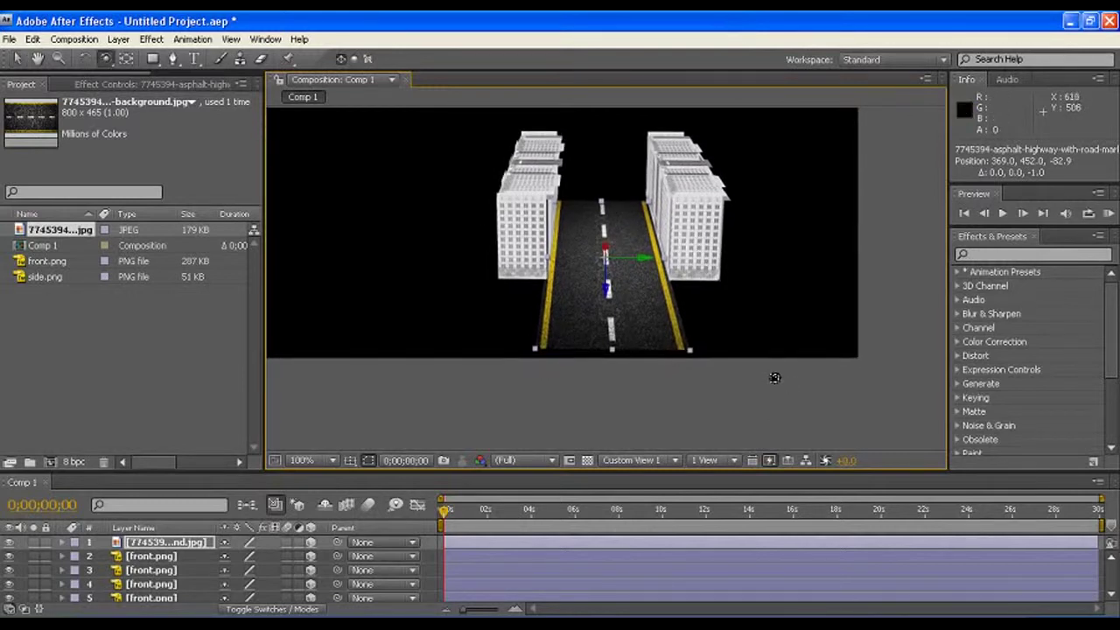
pyautogui.moveTo(775, 377)
pyautogui.mouseDown()
pyautogui.moveTo(387, 402)
pyautogui.moveTo(842, 12)
pyautogui.moveTo(642, 282)
pyautogui.moveTo(616, 271)
pyautogui.mouseUp()
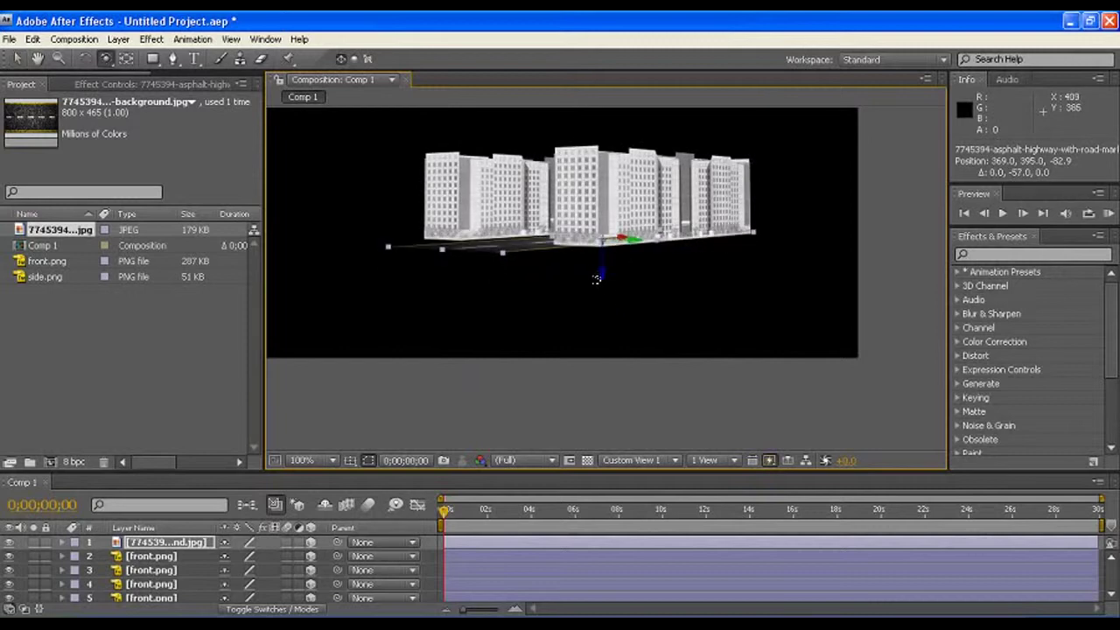
pyautogui.moveTo(596, 279)
pyautogui.mouseDown()
pyautogui.moveTo(542, 452)
pyautogui.moveTo(736, 206)
pyautogui.moveTo(817, 155)
pyautogui.mouseUp()
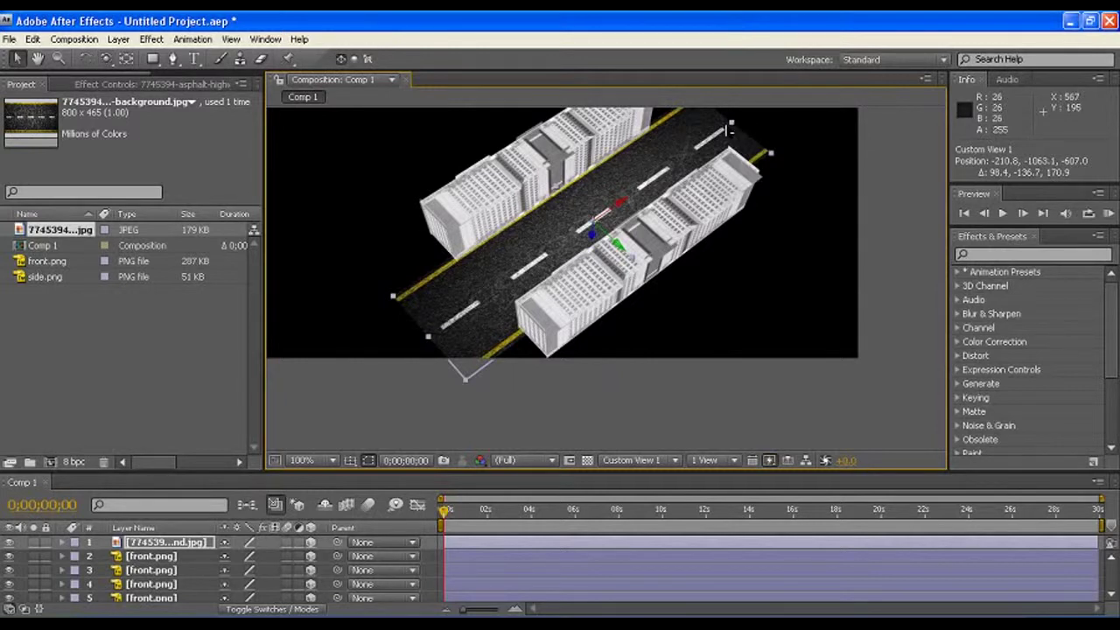
pyautogui.moveTo(726, 129); pyautogui.dragTo(686, 160)
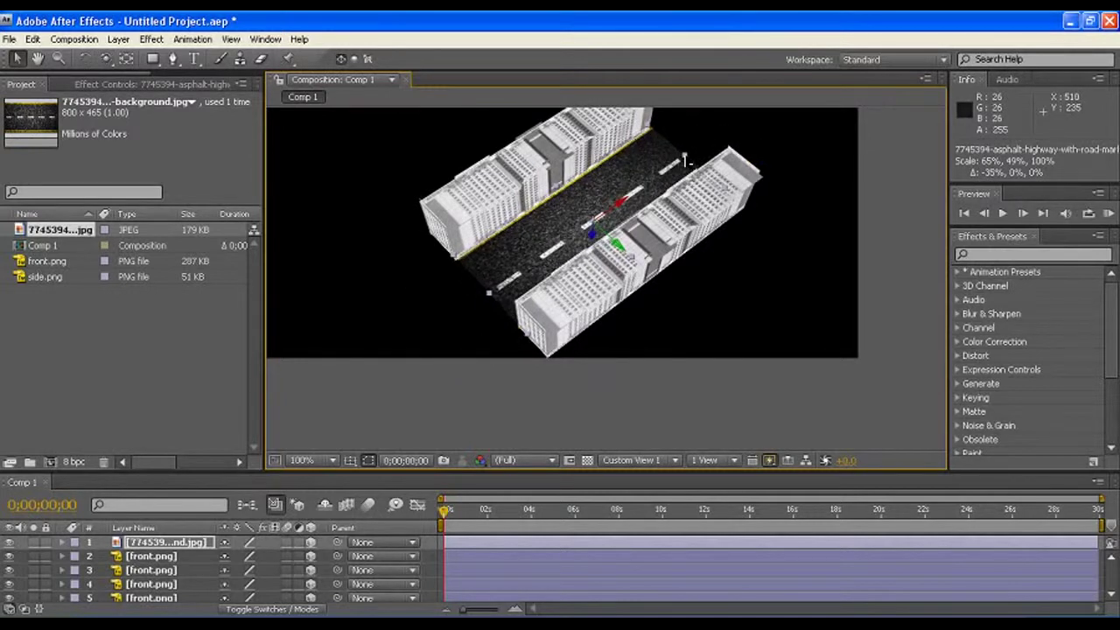
pyautogui.scroll(-2, 713, 257)
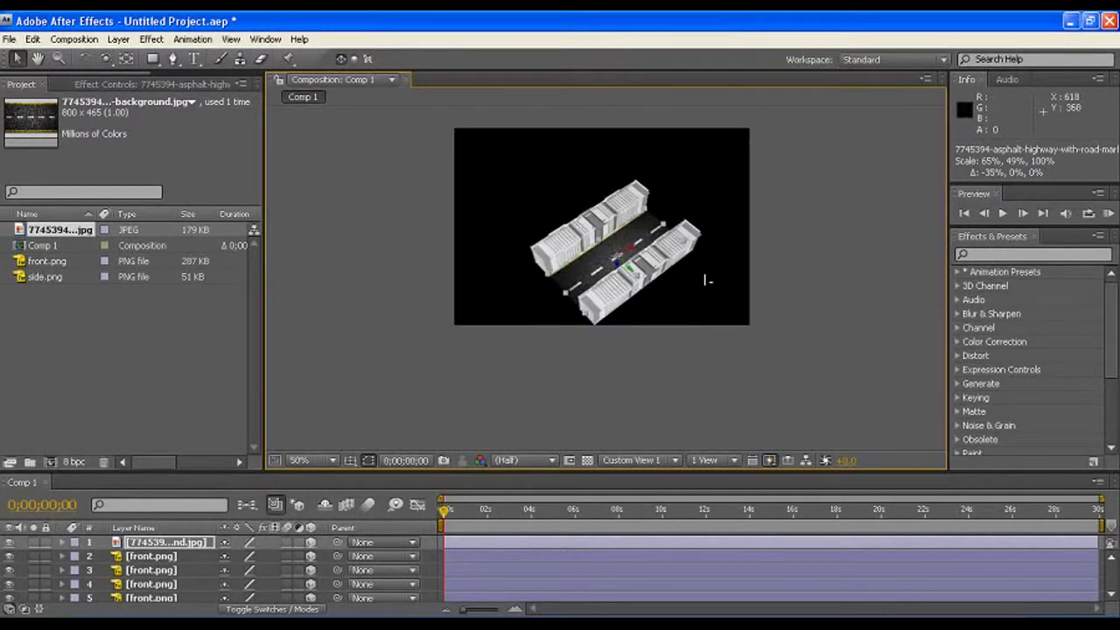
# - Select all layers and shift the whole street back along the road
pyautogui.hotkey('ctrl', 'a')
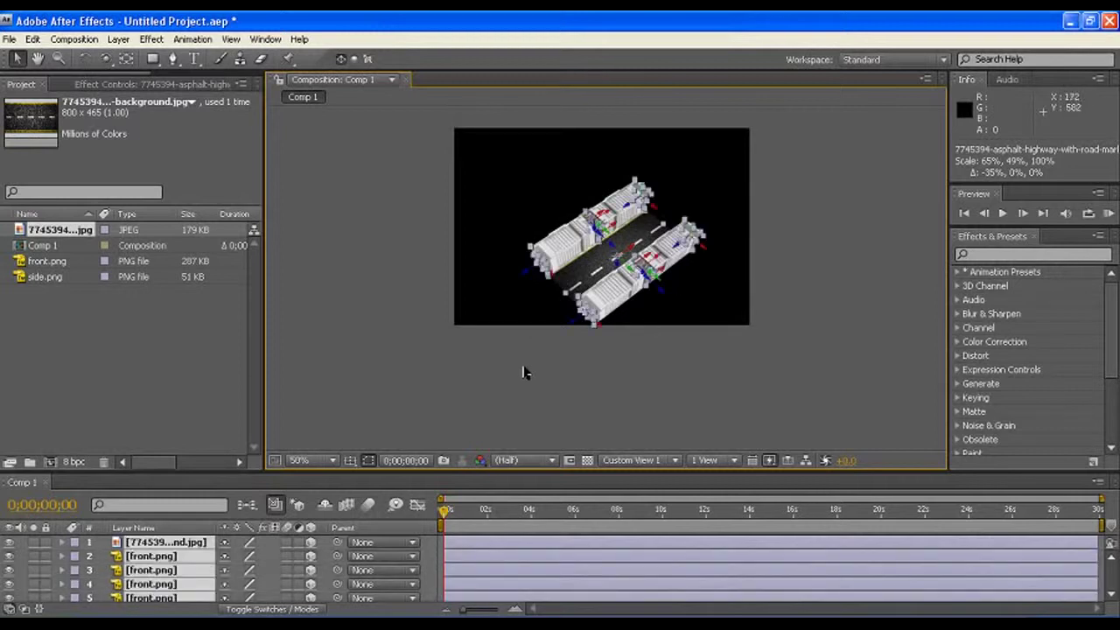
pyautogui.click(550, 331)
pyautogui.hotkey('ctrl', 'a')
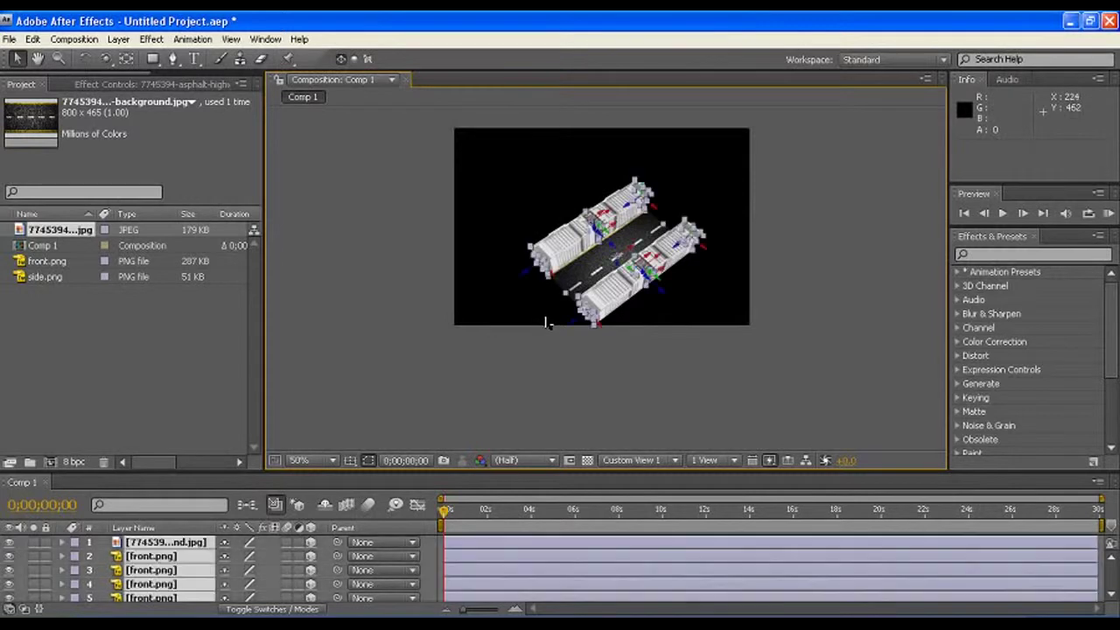
pyautogui.moveTo(578, 329); pyautogui.dragTo(393, 357)
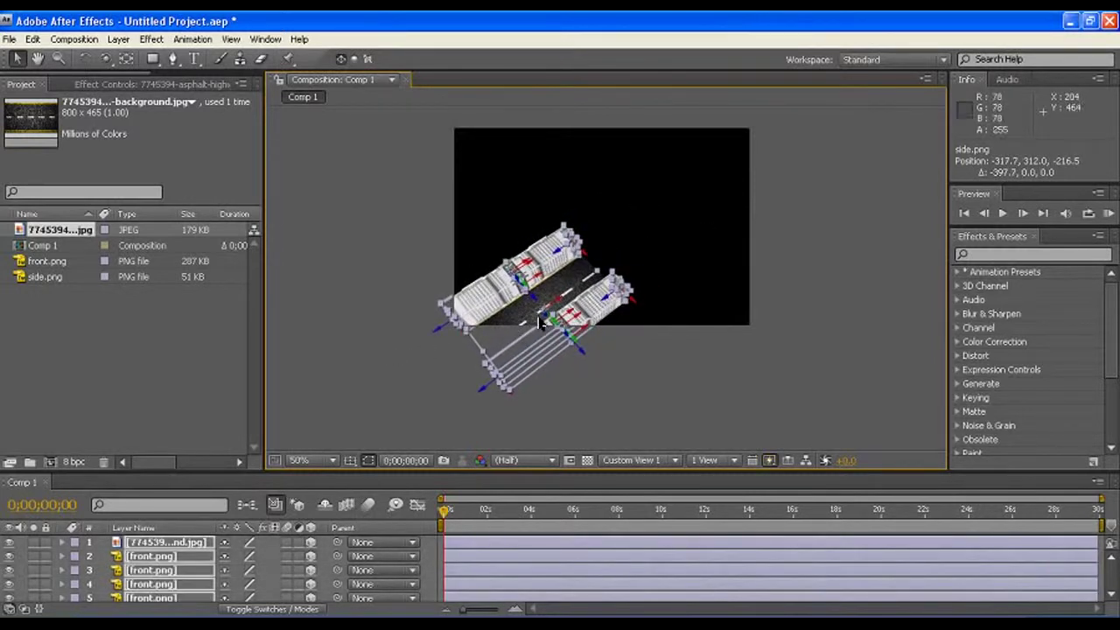
# - Duplicate the asphalt layer twice, laying each copy end to end along the street
pyautogui.hotkey('ctrl', 'd')
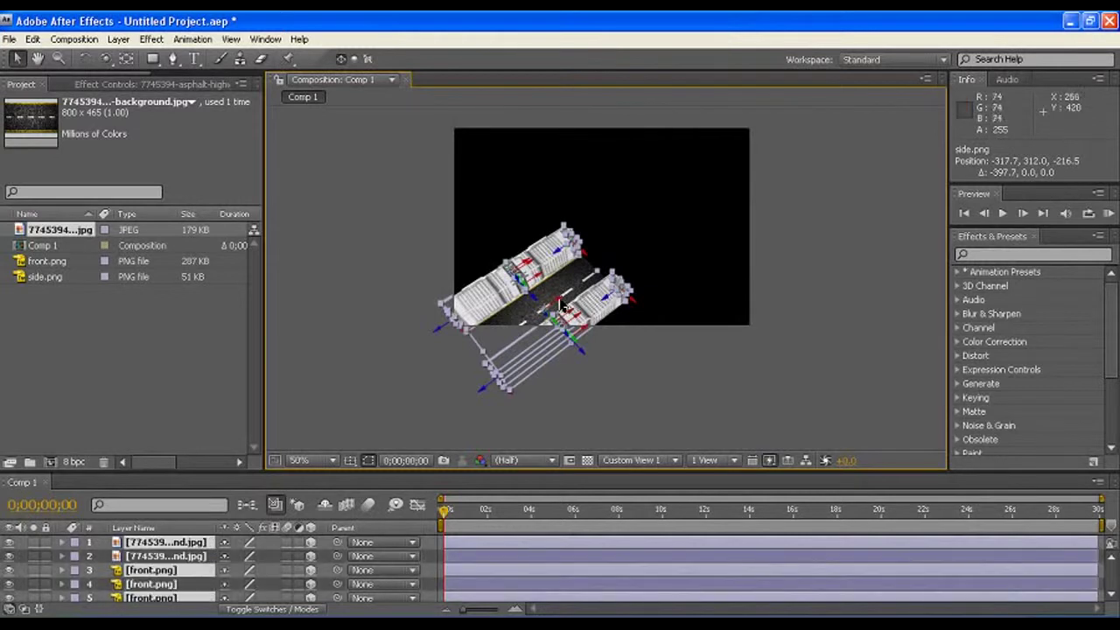
pyautogui.moveTo(562, 307)
pyautogui.mouseDown()
pyautogui.moveTo(773, 173)
pyautogui.moveTo(751, 180)
pyautogui.mouseUp()
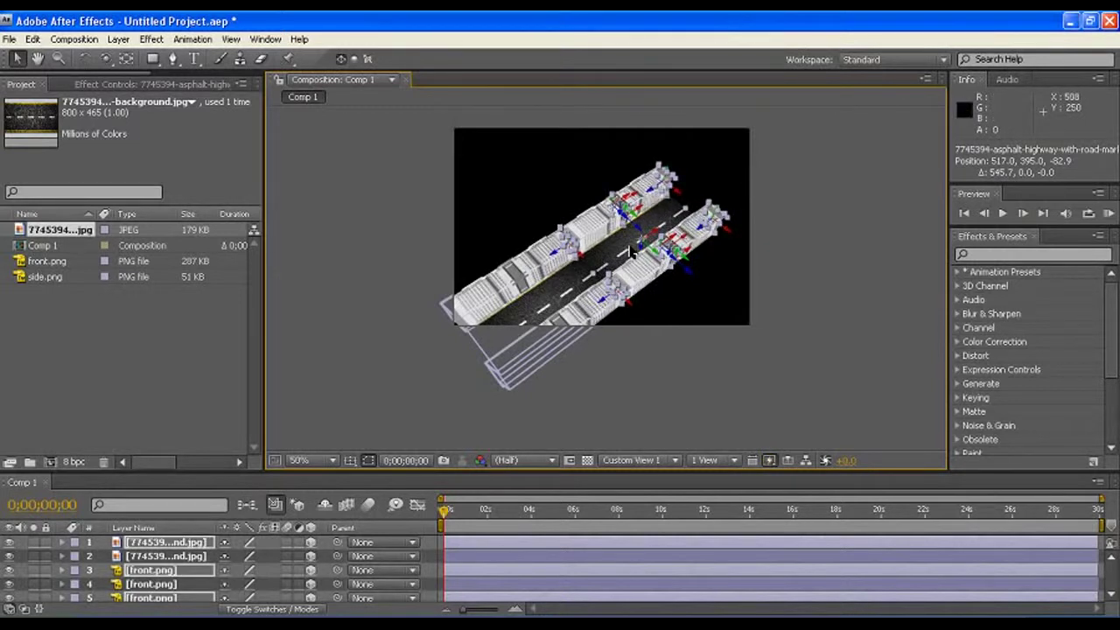
pyautogui.hotkey('ctrl', 'd')
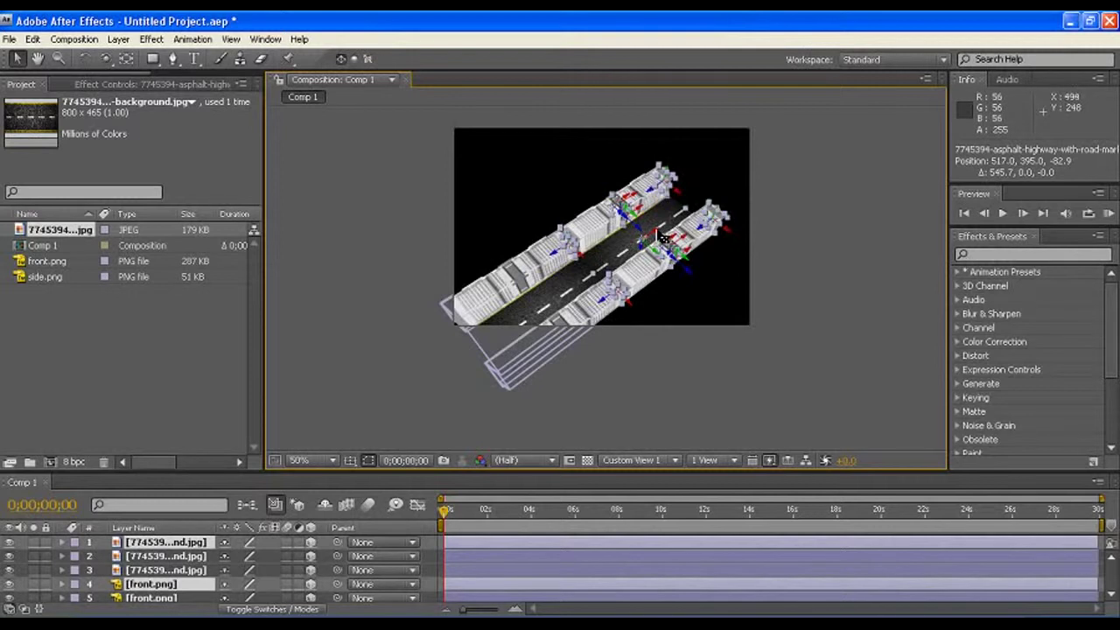
pyautogui.moveTo(663, 238); pyautogui.dragTo(903, 98)
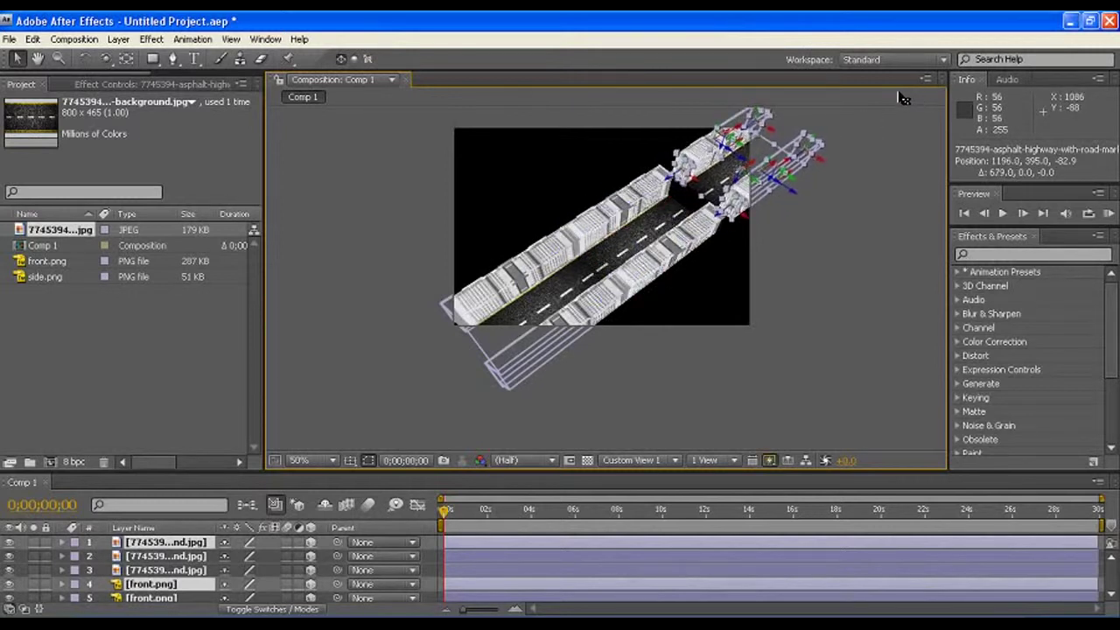
pyautogui.moveTo(903, 98); pyautogui.dragTo(867, 129)
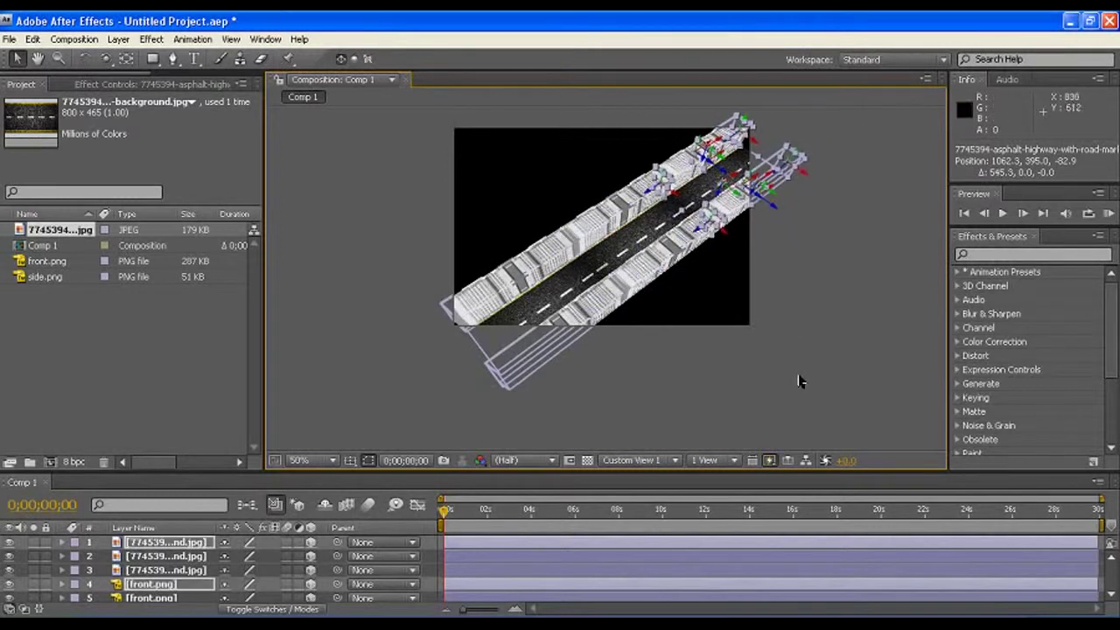
pyautogui.press('c')
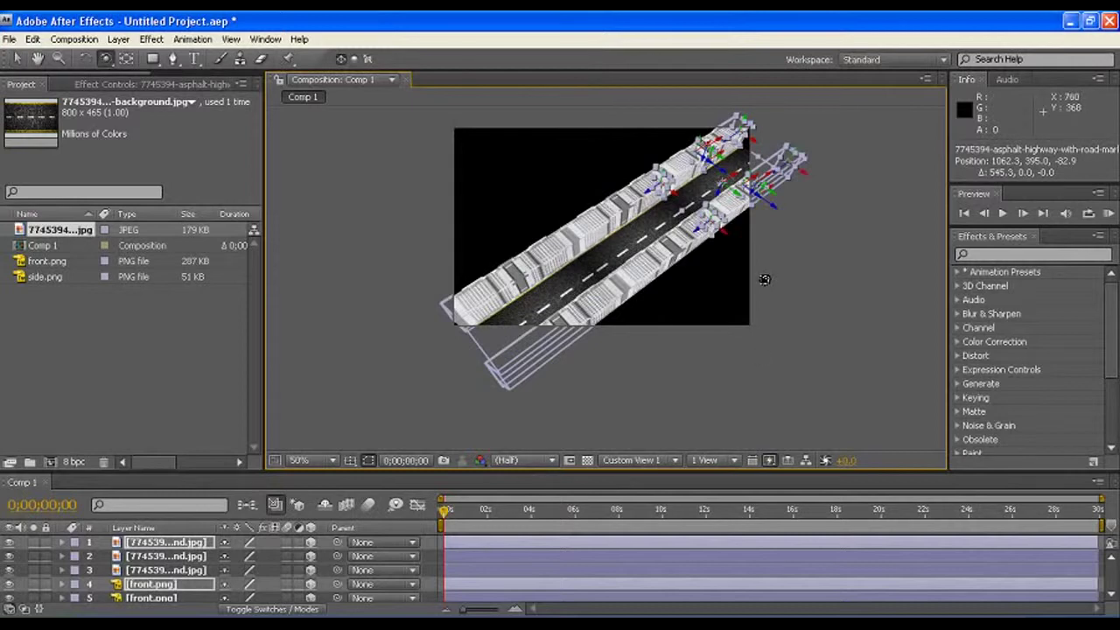
pyautogui.moveTo(764, 279)
pyautogui.mouseDown()
pyautogui.moveTo(743, 219)
pyautogui.moveTo(741, 229)
pyautogui.mouseUp()
# - Zoom and orbit Custom View 1 down to road level, with the road centred
pyautogui.scroll(4, 740, 235)
pyautogui.moveTo(640, 438)
pyautogui.mouseDown()
pyautogui.moveTo(666, 410)
pyautogui.moveTo(632, 354)
pyautogui.mouseUp()
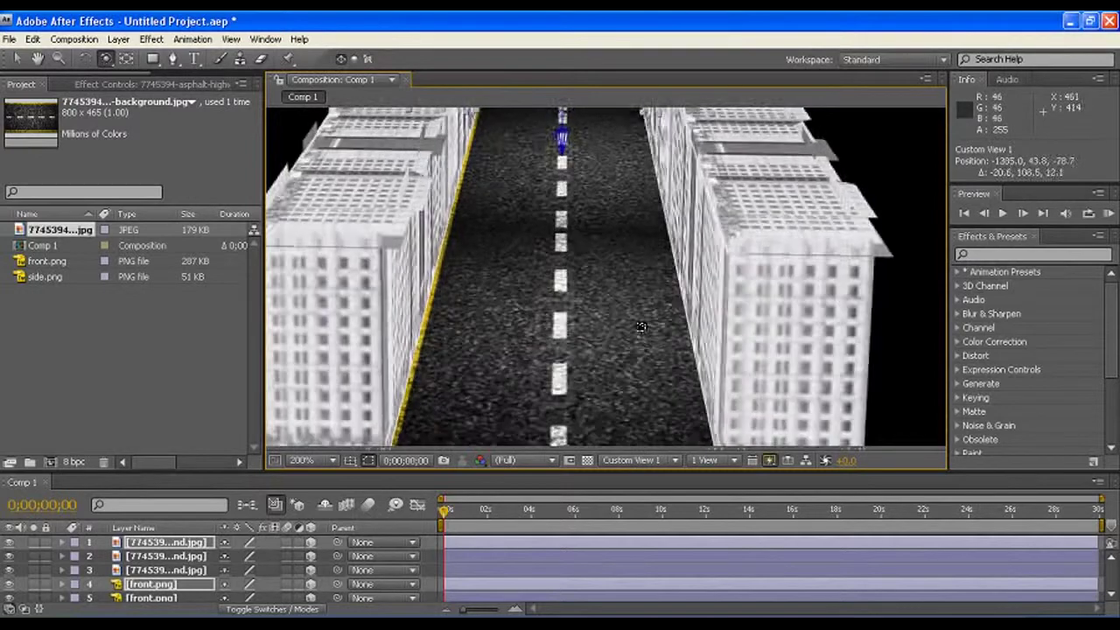
pyautogui.scroll(3, 632, 353)
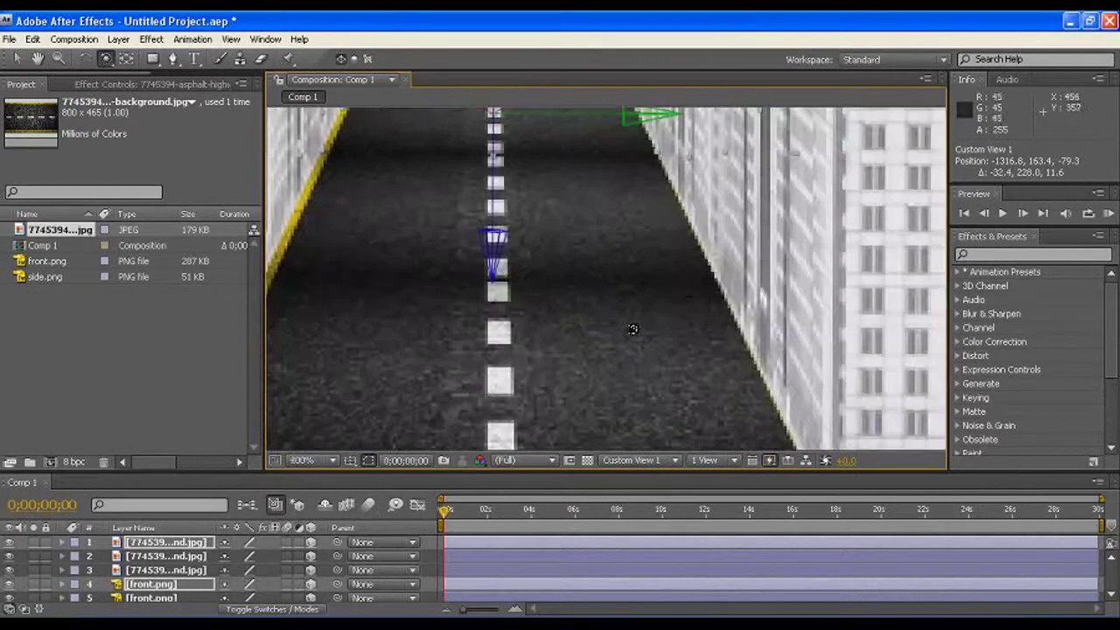
pyautogui.moveTo(670, 308); pyautogui.dragTo(774, 311)
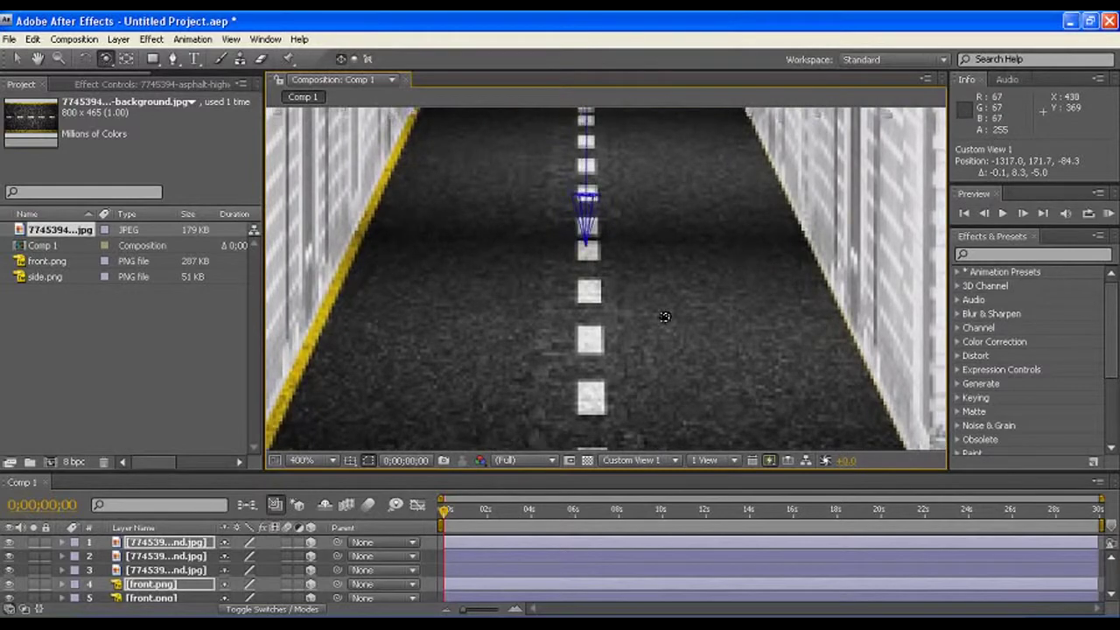
pyautogui.moveTo(665, 315)
pyautogui.mouseDown()
pyautogui.moveTo(669, 252)
pyautogui.moveTo(621, 292)
pyautogui.moveTo(600, 386)
pyautogui.moveTo(715, 334)
pyautogui.moveTo(551, 352)
pyautogui.moveTo(600, 354)
pyautogui.mouseUp()
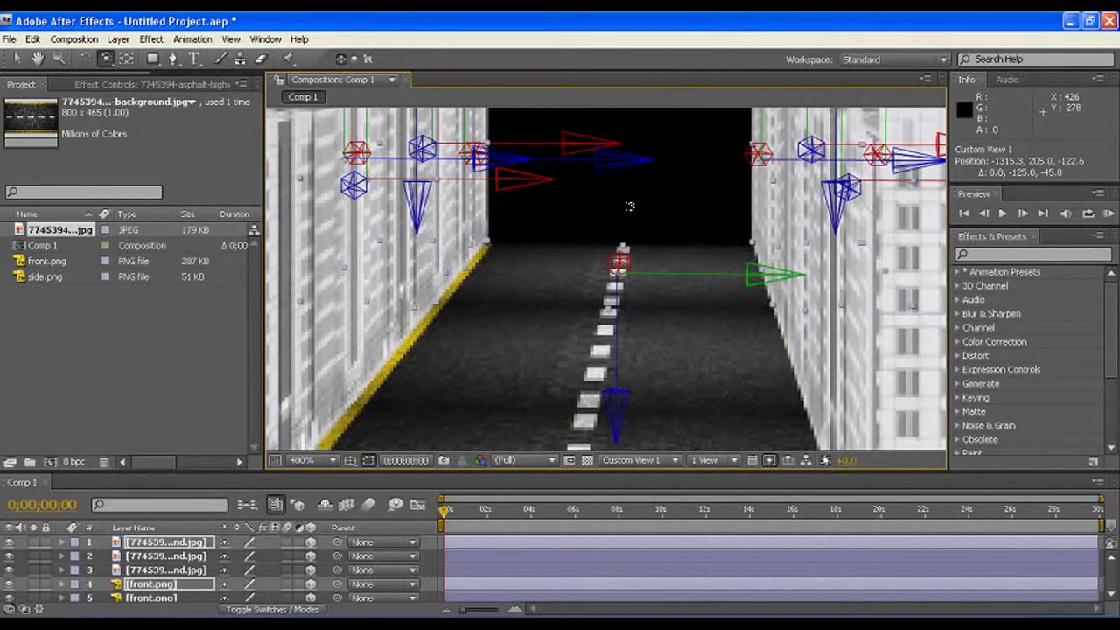
pyautogui.press('a')
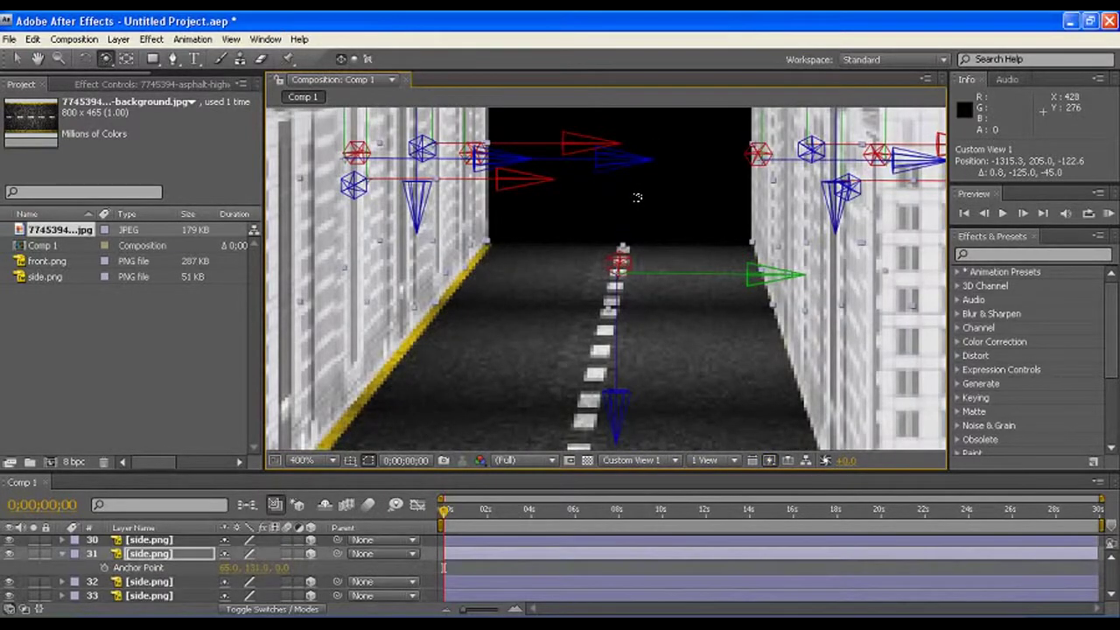
pyautogui.scroll(-2, 639, 191)
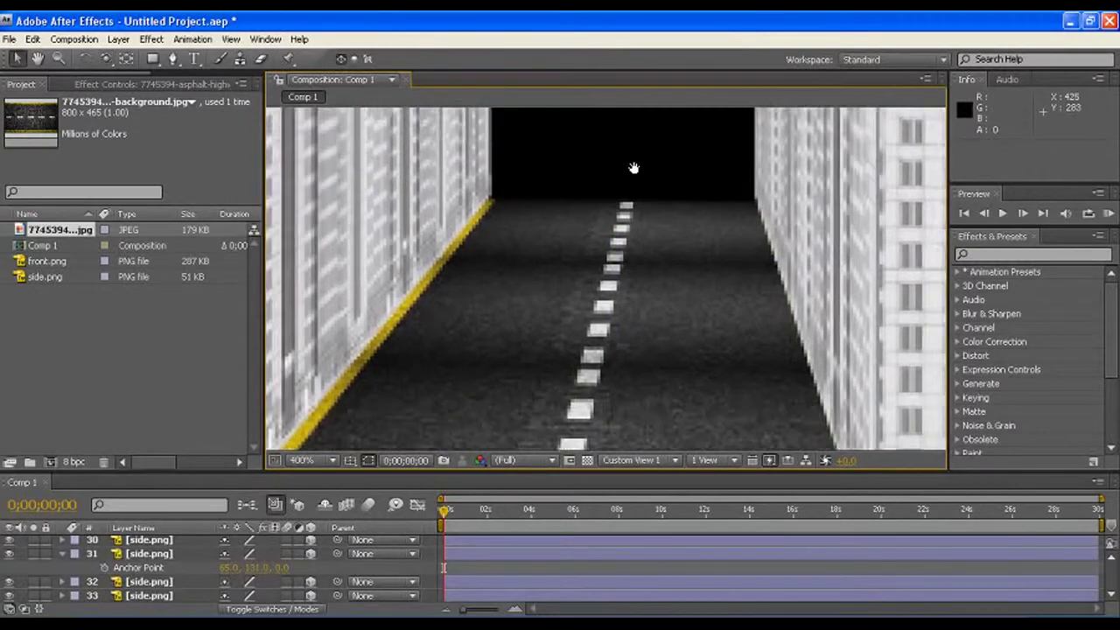
pyautogui.scroll(2, 625, 217)
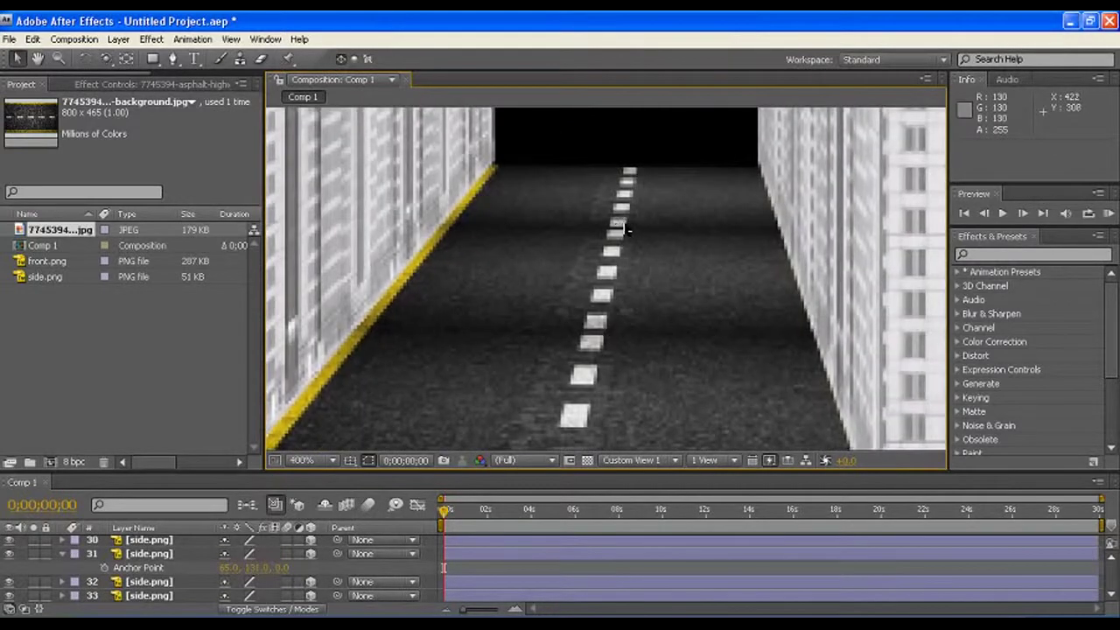
pyautogui.press('c')
pyautogui.moveTo(618, 235); pyautogui.dragTo(482, 238)
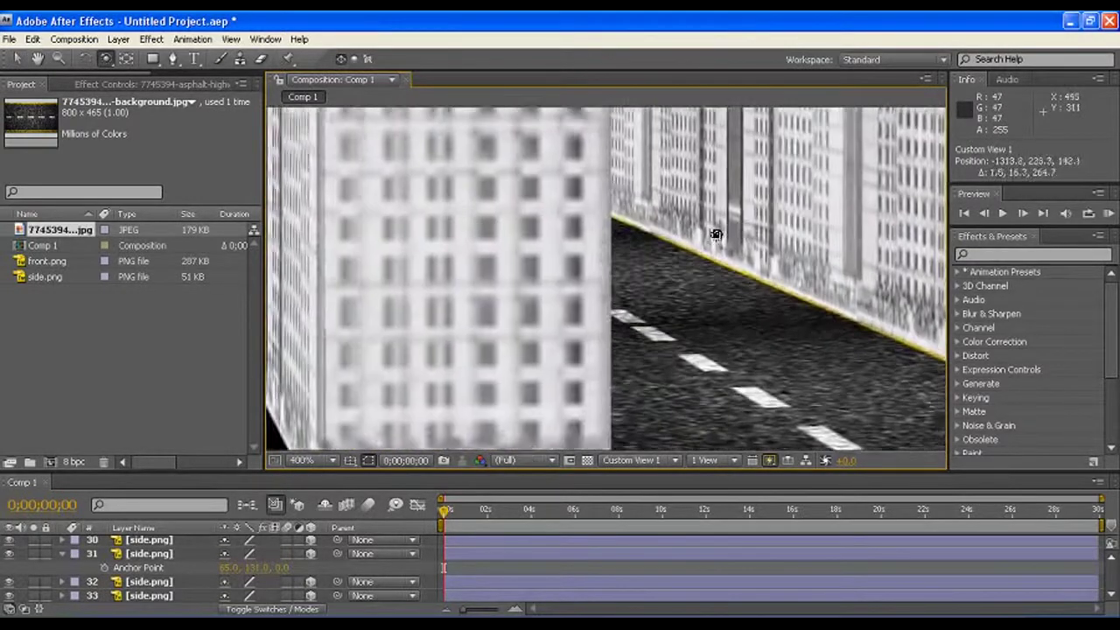
pyautogui.scroll(-2, 564, 236)
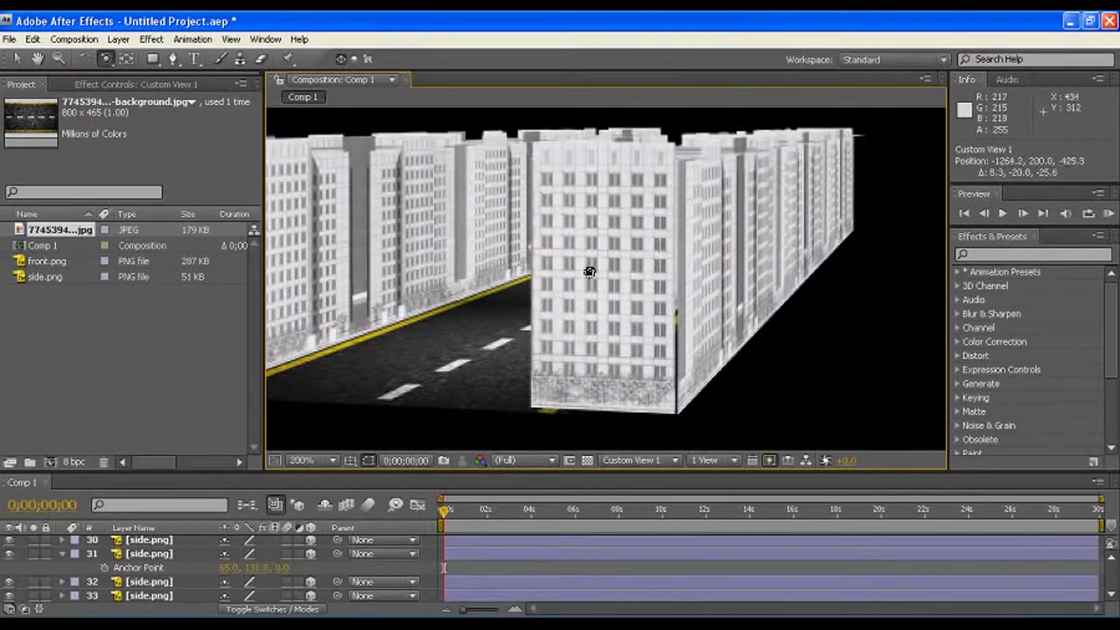
pyautogui.moveTo(590, 272)
pyautogui.mouseDown()
pyautogui.moveTo(774, 324)
pyautogui.moveTo(733, 341)
pyautogui.moveTo(810, 295)
pyautogui.mouseUp()
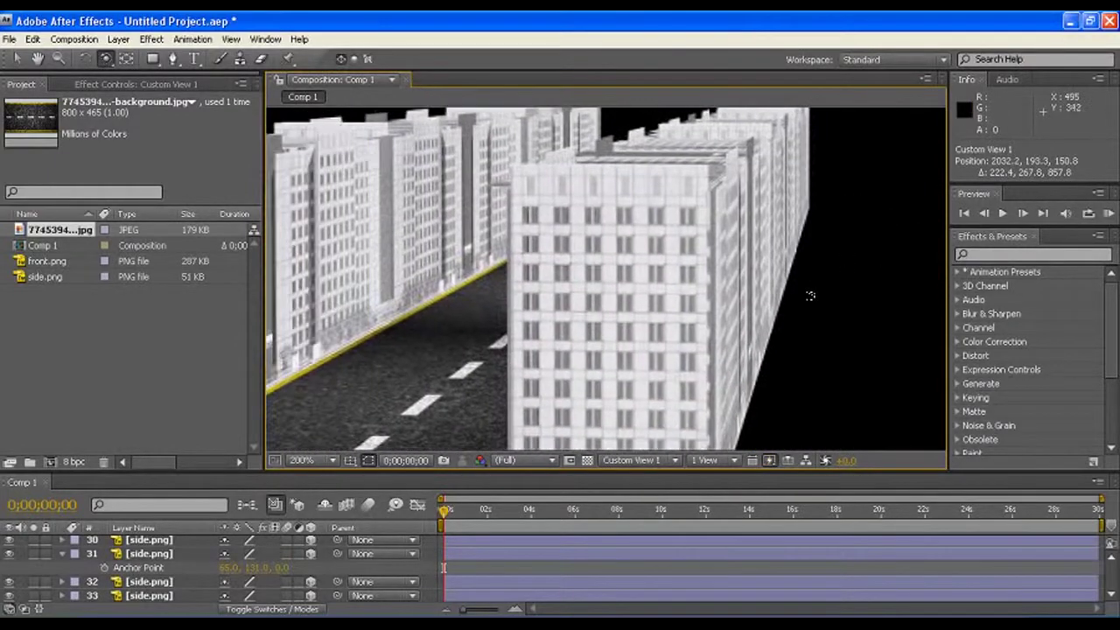
pyautogui.moveTo(506, 304)
pyautogui.mouseDown()
pyautogui.moveTo(475, 335)
pyautogui.moveTo(475, 369)
pyautogui.moveTo(582, 292)
pyautogui.mouseUp()
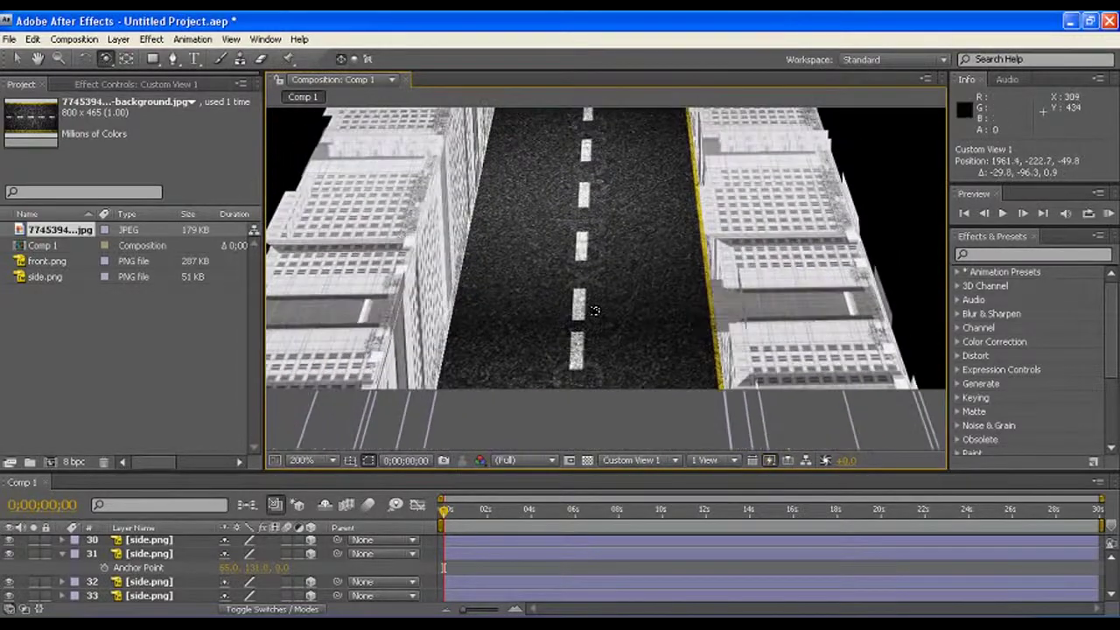
pyautogui.scroll(2, 594, 310)
pyautogui.moveTo(594, 311)
pyautogui.mouseDown()
pyautogui.moveTo(614, 113)
pyautogui.moveTo(627, 197)
pyautogui.mouseUp()
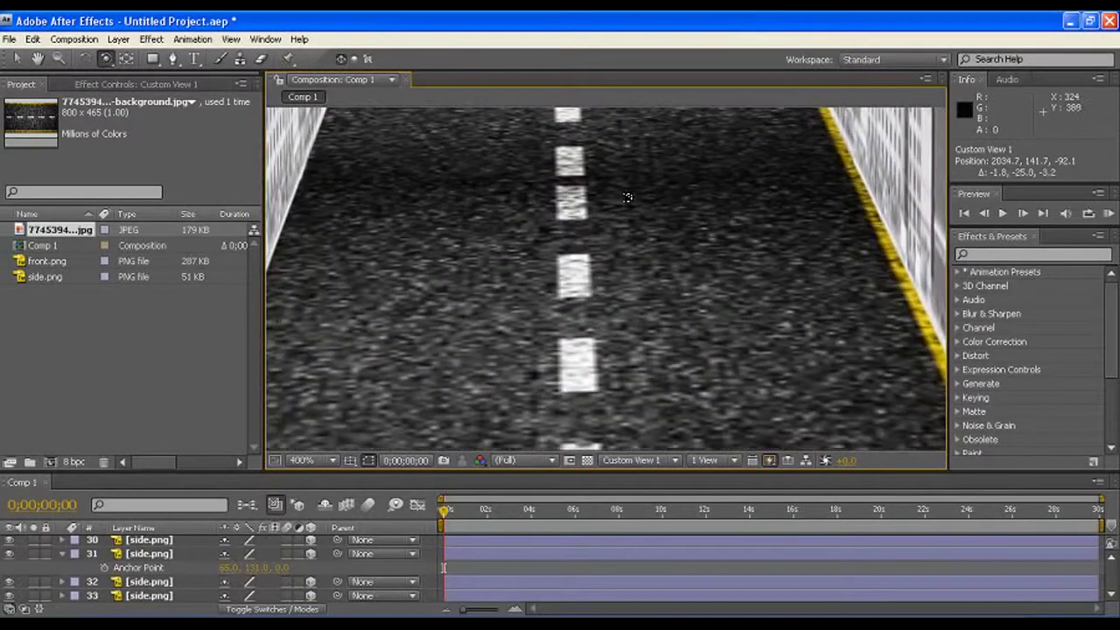
pyautogui.scroll(-2, 627, 198)
pyautogui.moveTo(633, 338)
pyautogui.mouseDown()
pyautogui.moveTo(640, 297)
pyautogui.moveTo(666, 293)
pyautogui.moveTo(625, 262)
pyautogui.mouseUp()
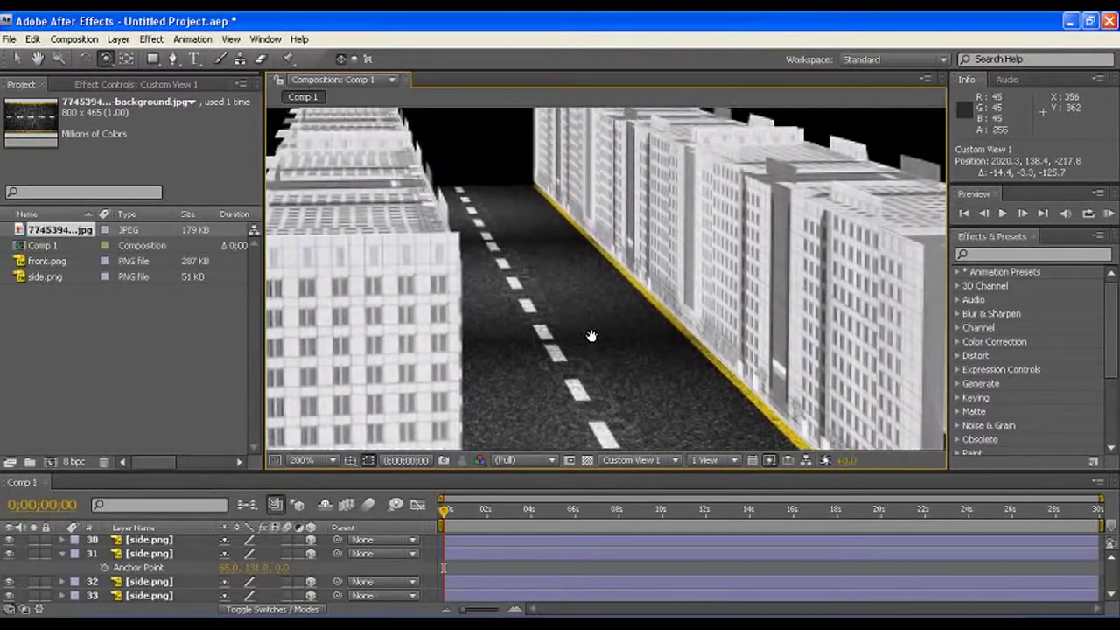
pyautogui.scroll(-1, 608, 321)
pyautogui.scroll(1, 624, 325)
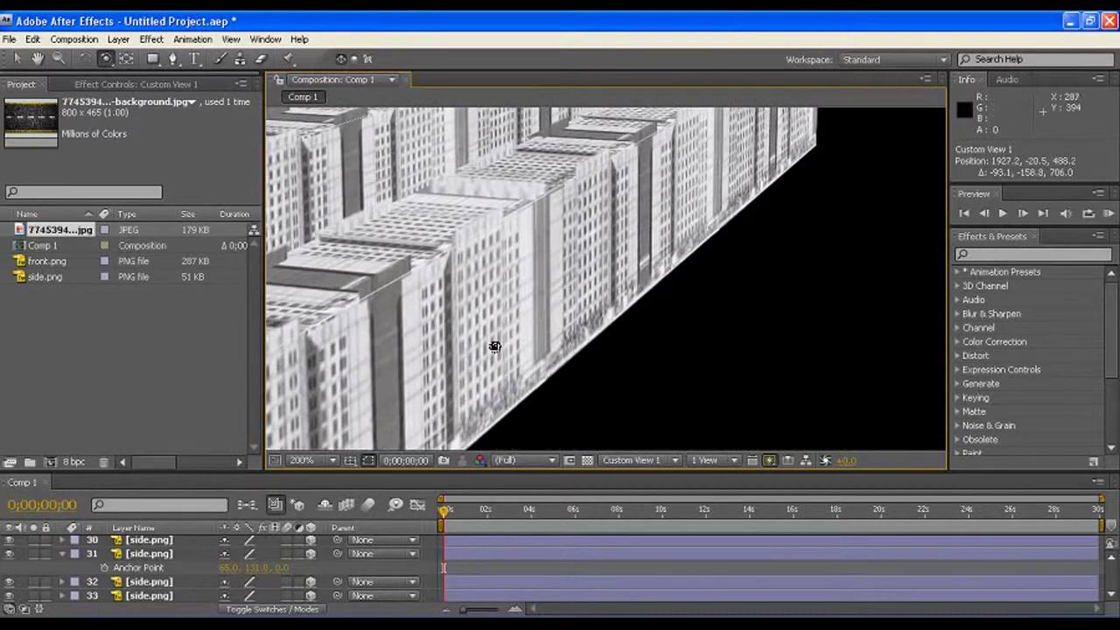
pyautogui.moveTo(494, 347); pyautogui.dragTo(707, 375)
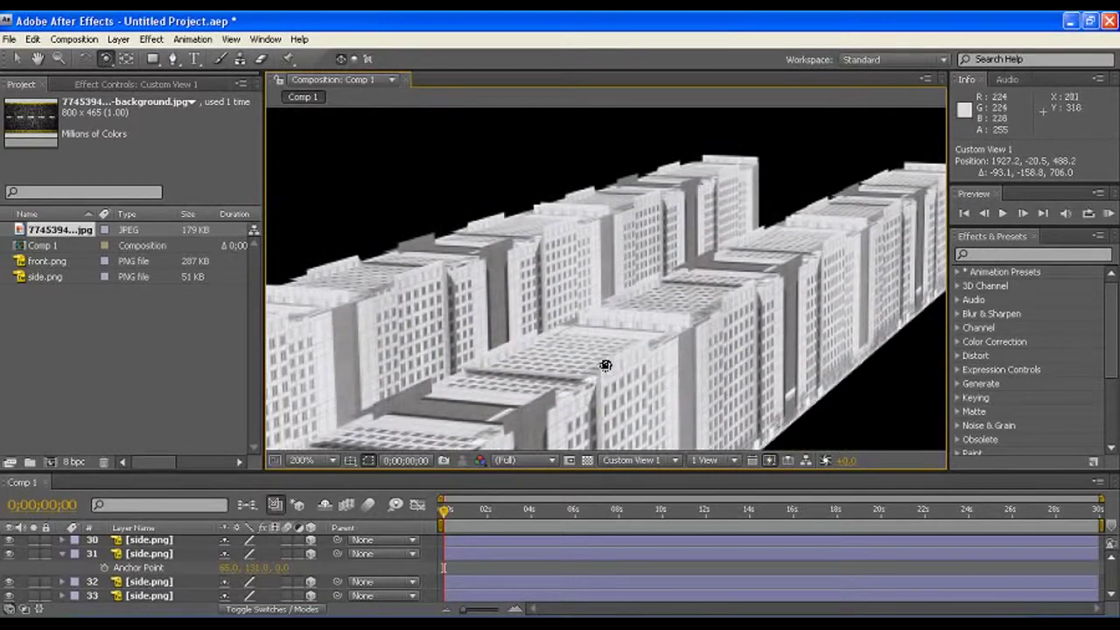
pyautogui.moveTo(605, 365); pyautogui.dragTo(696, 444)
pyautogui.moveTo(853, 391)
pyautogui.mouseDown()
pyautogui.moveTo(708, 362)
pyautogui.moveTo(746, 365)
pyautogui.mouseUp()
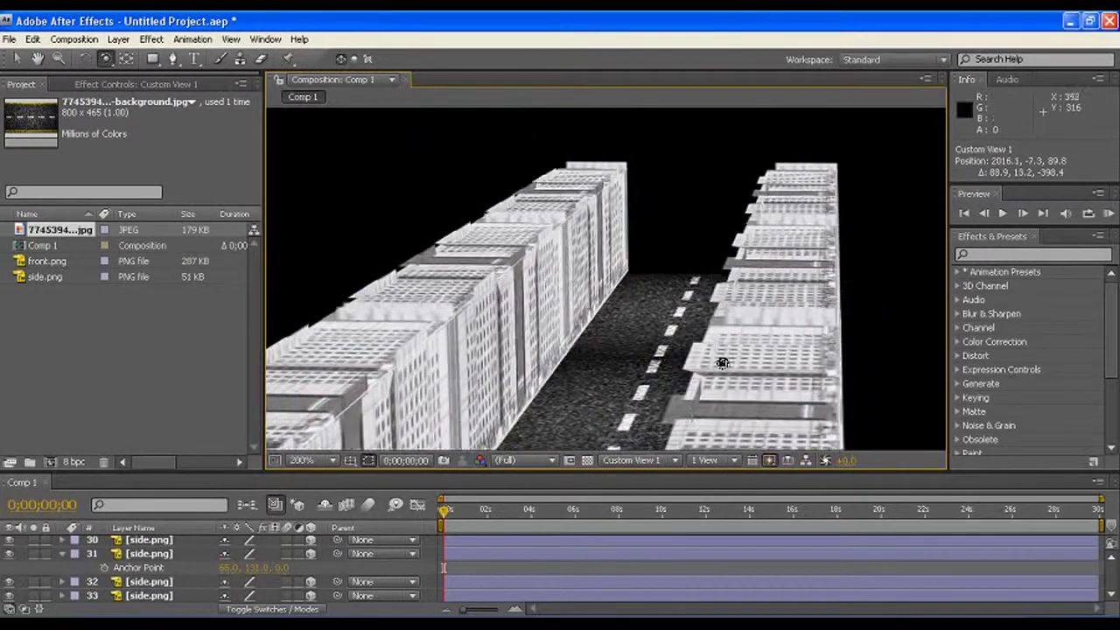